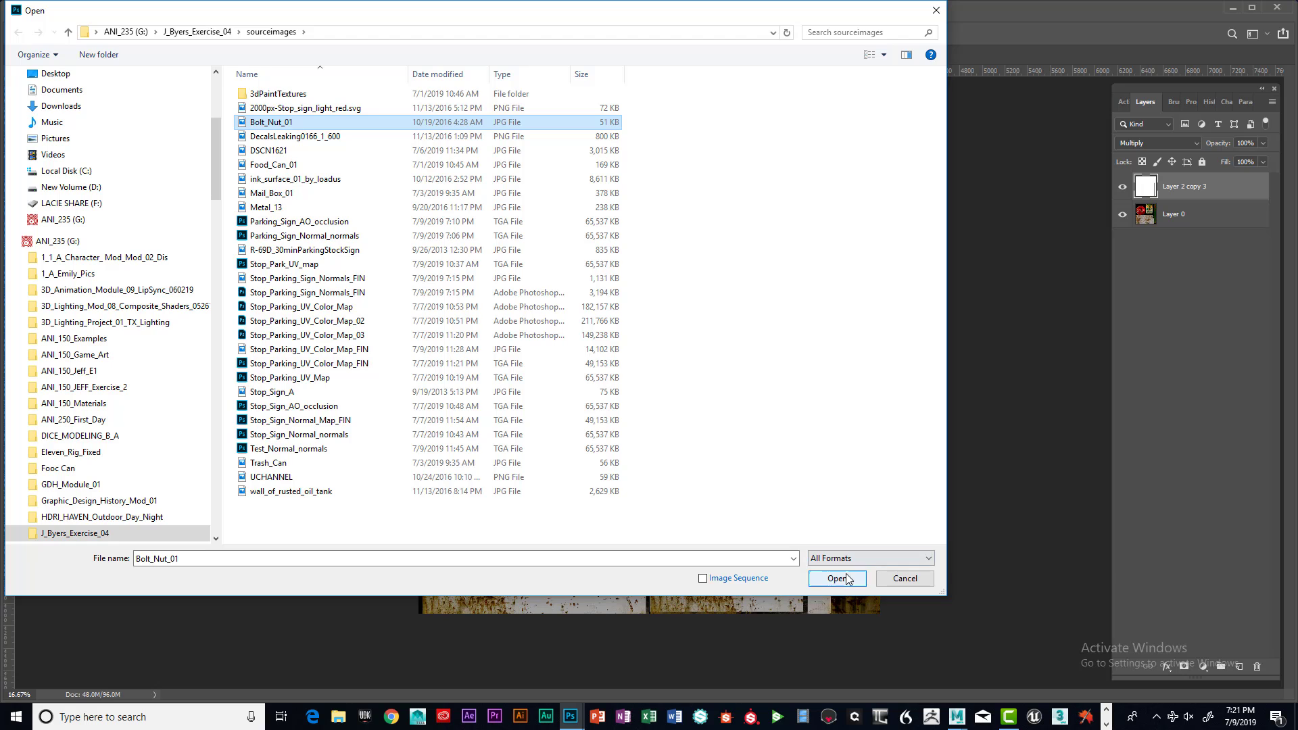
Step: Open Bolt_Nut_01 and copy its image onto the upper part of the stop sign in Stop_Parking_UV_Color_Map_FIN.tga
click(837, 578)
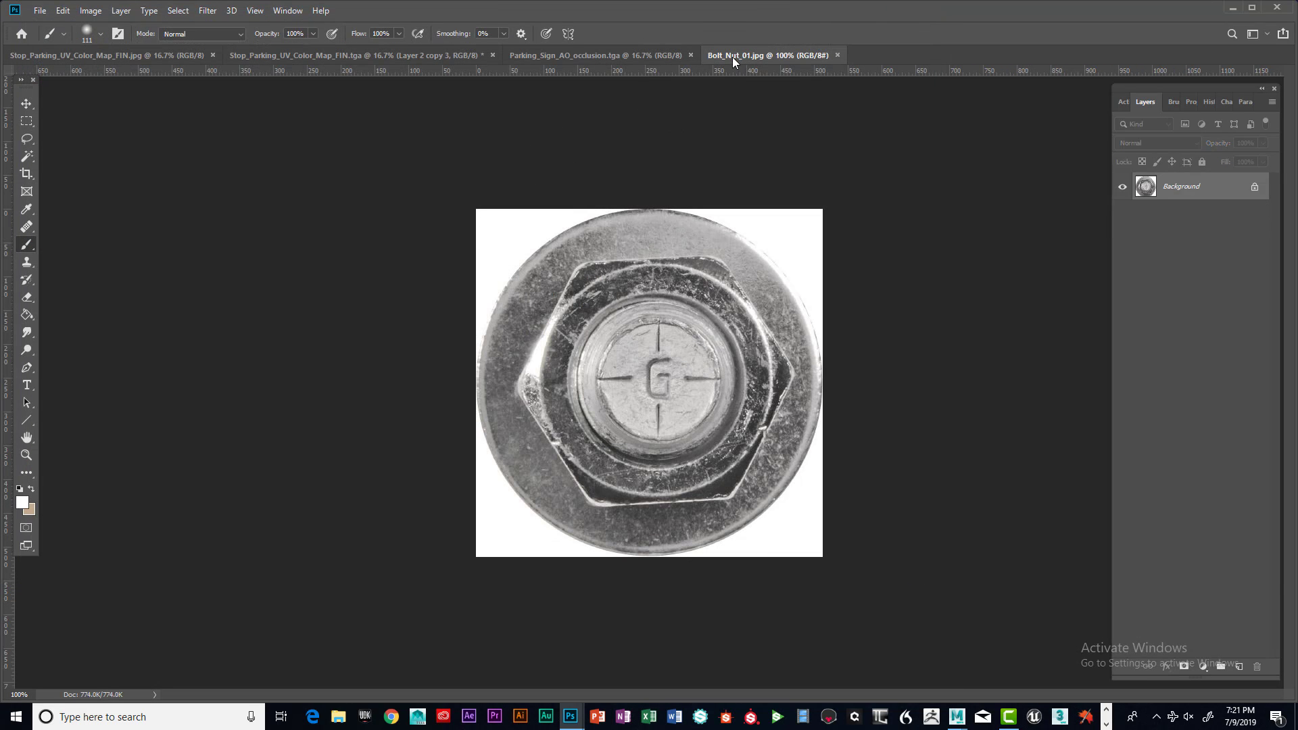
drag(732, 57, 540, 142)
key(v)
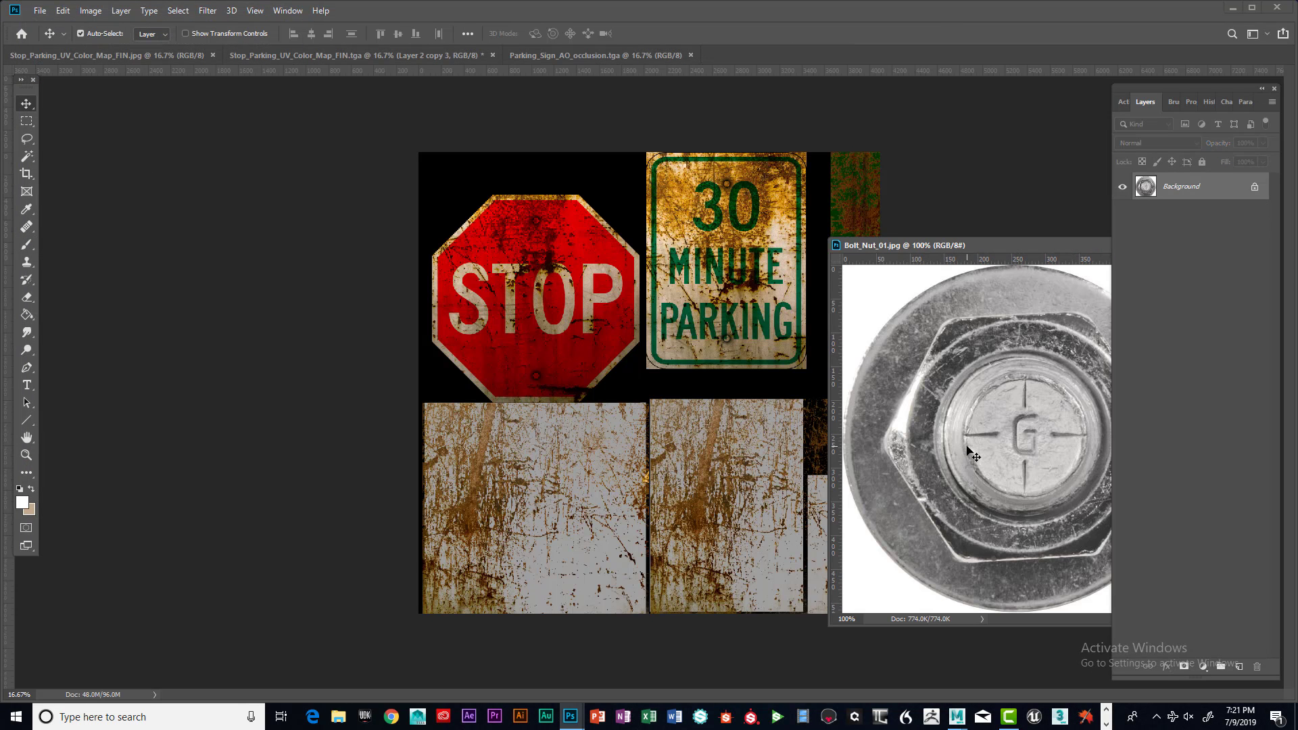
drag(974, 456, 542, 214)
drag(1024, 246, 706, 246)
click(866, 245)
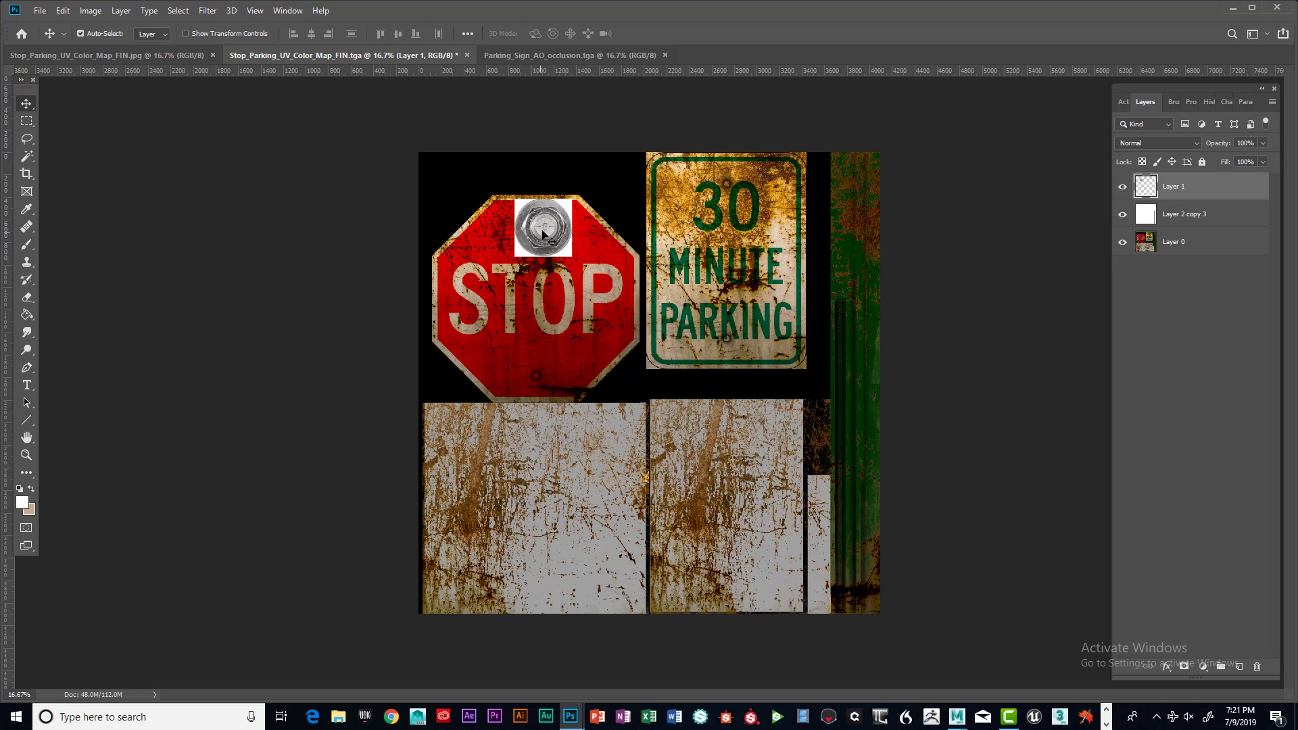
mouse_move(541, 231)
mouse_down()
mouse_move(568, 267)
mouse_move(531, 227)
mouse_up()
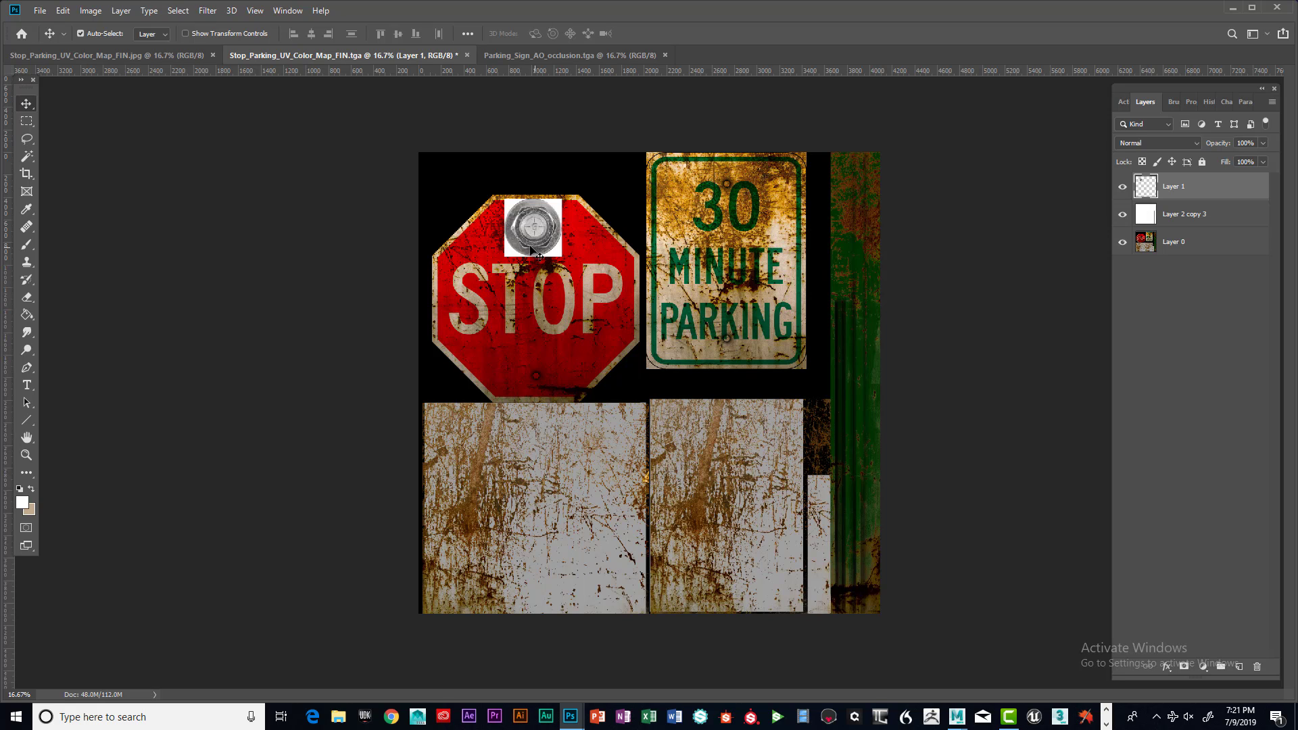
Step: Lower the opacity of the bolt image's layer to 48%
click(27, 455)
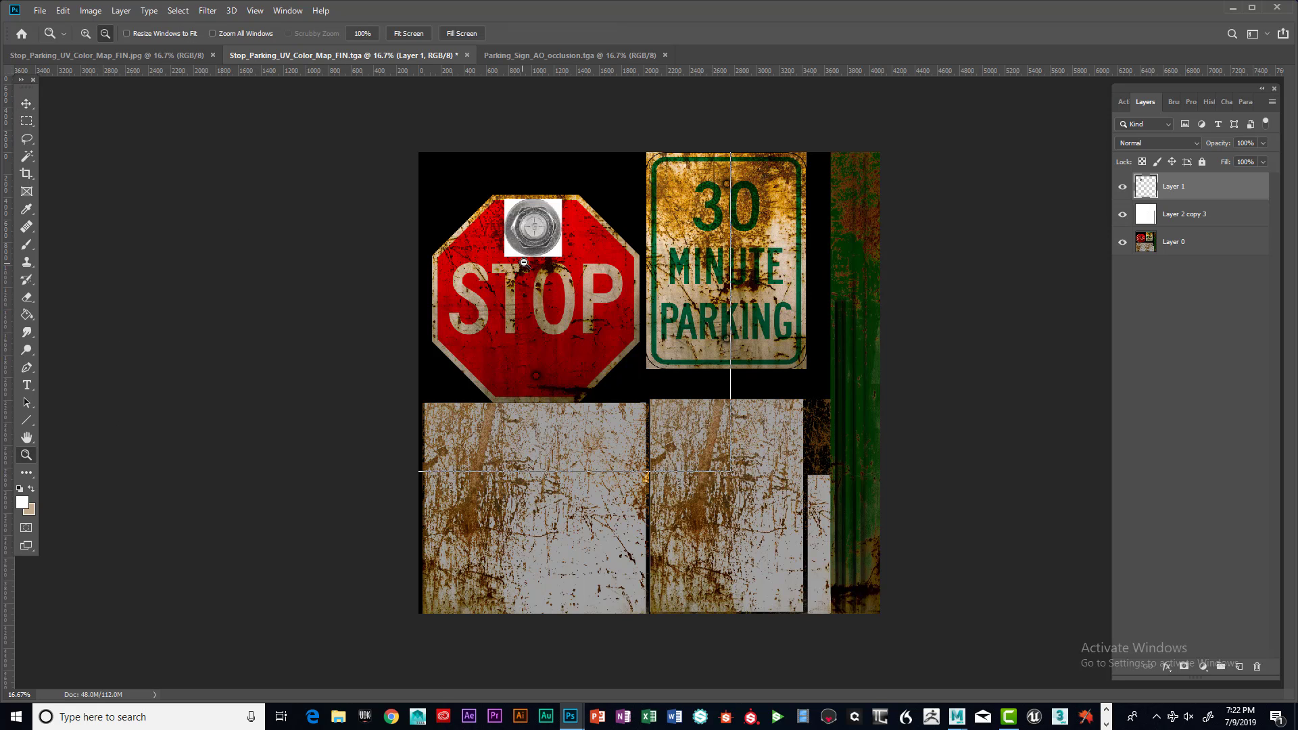
alt+click(558, 260)
click(560, 263)
click(564, 268)
click(567, 270)
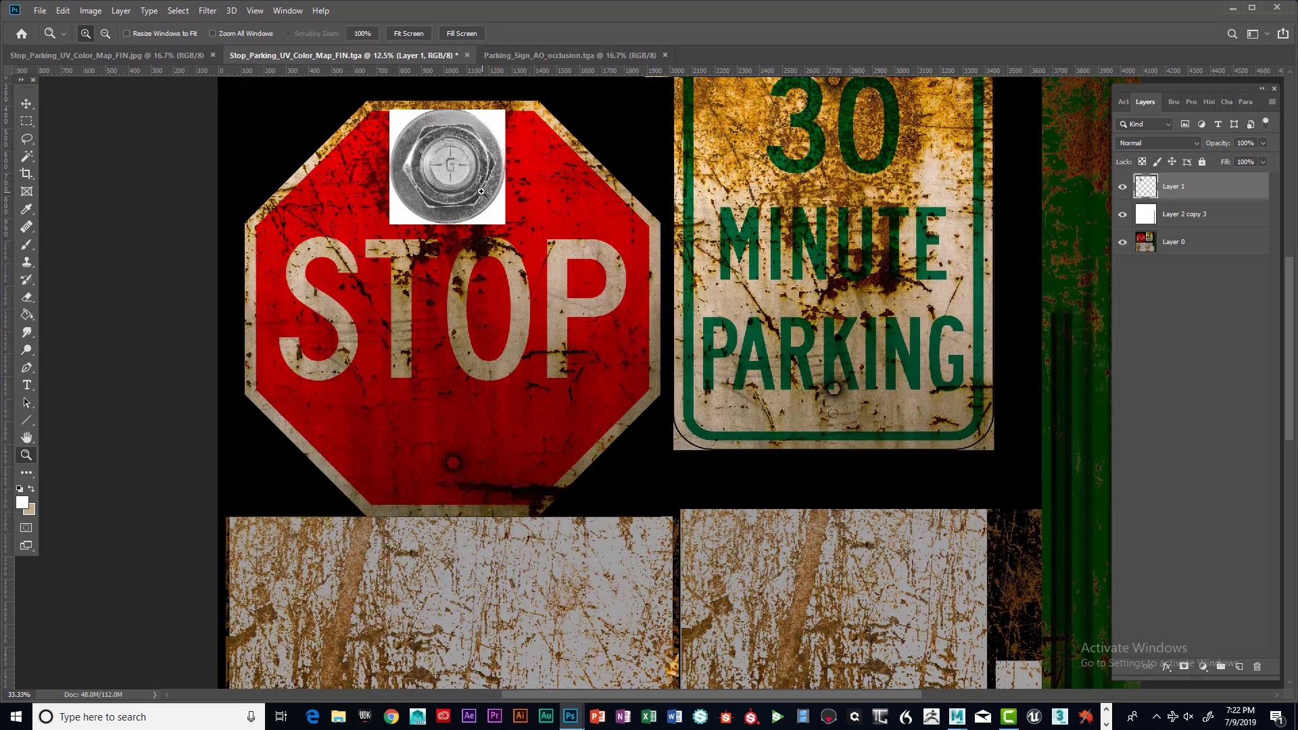
click(570, 274)
click(573, 278)
key(alt)
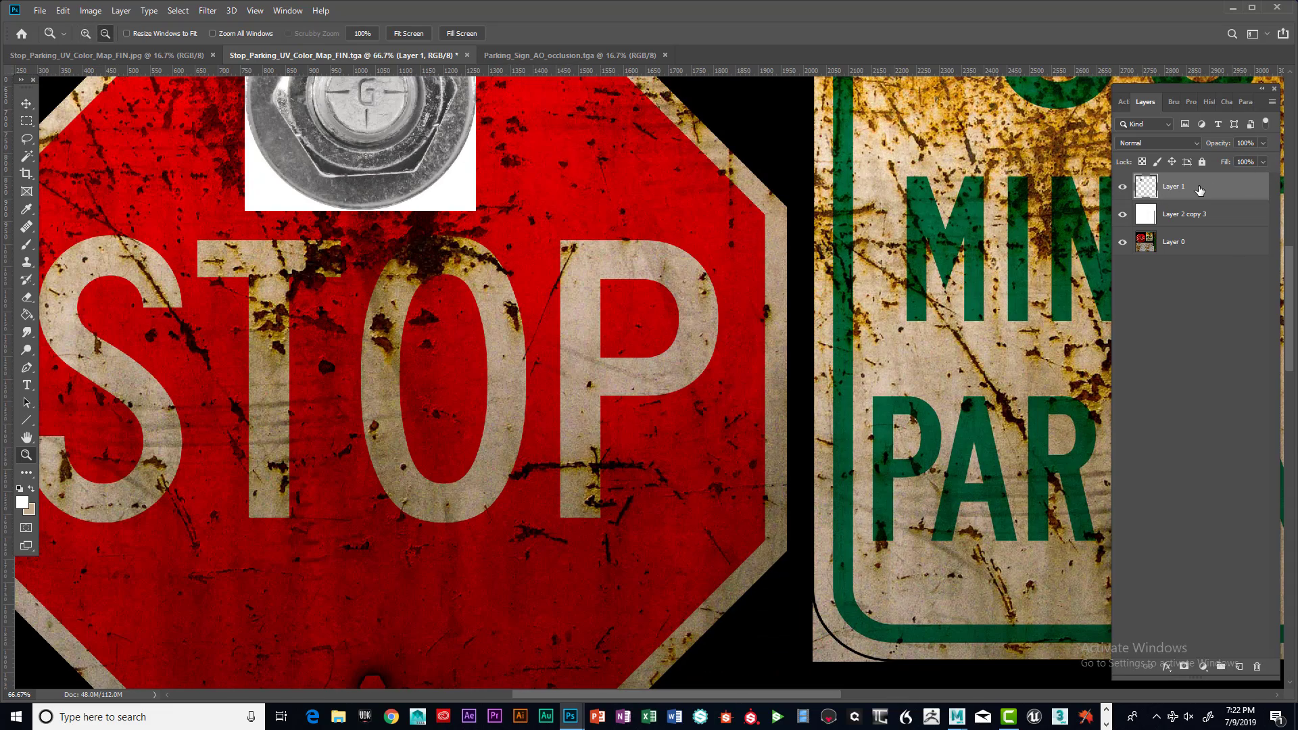
click(1264, 144)
drag(1229, 159, 1232, 159)
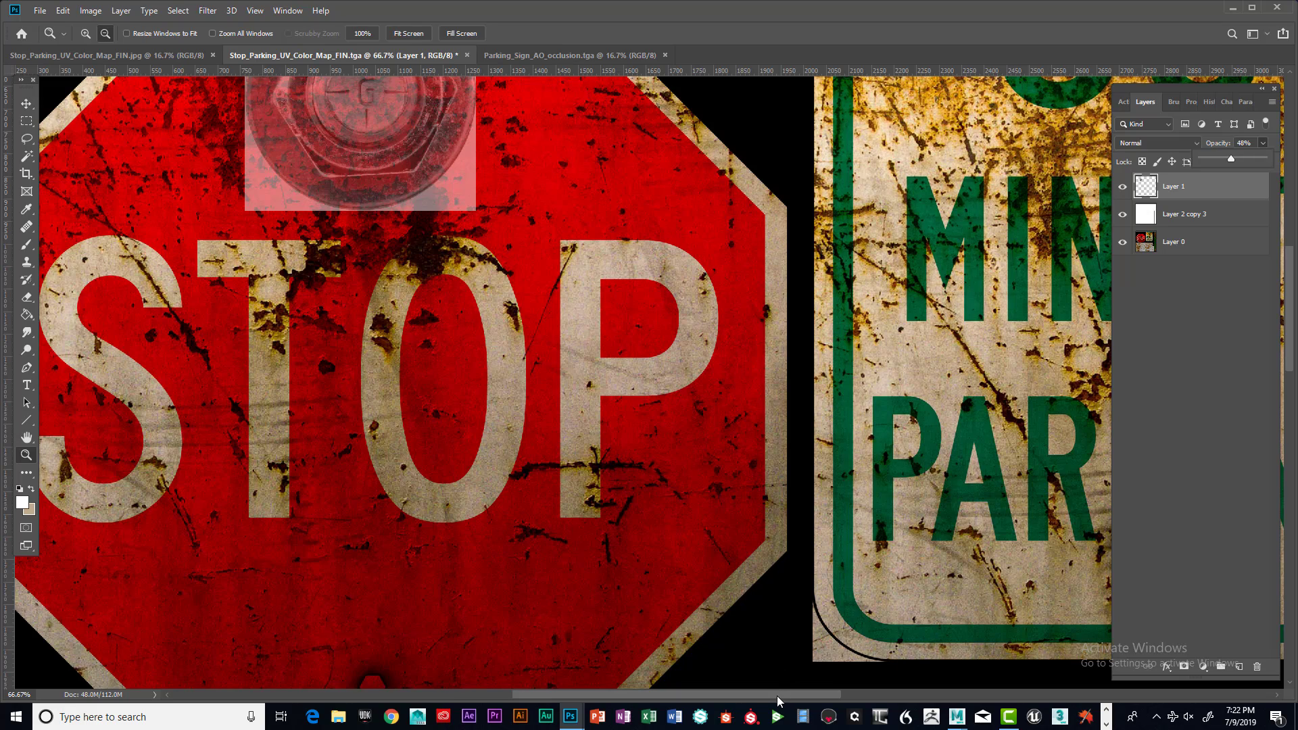
Step: Scale the bolt image down proportionally to about 10.9% of its size
drag(777, 696, 720, 688)
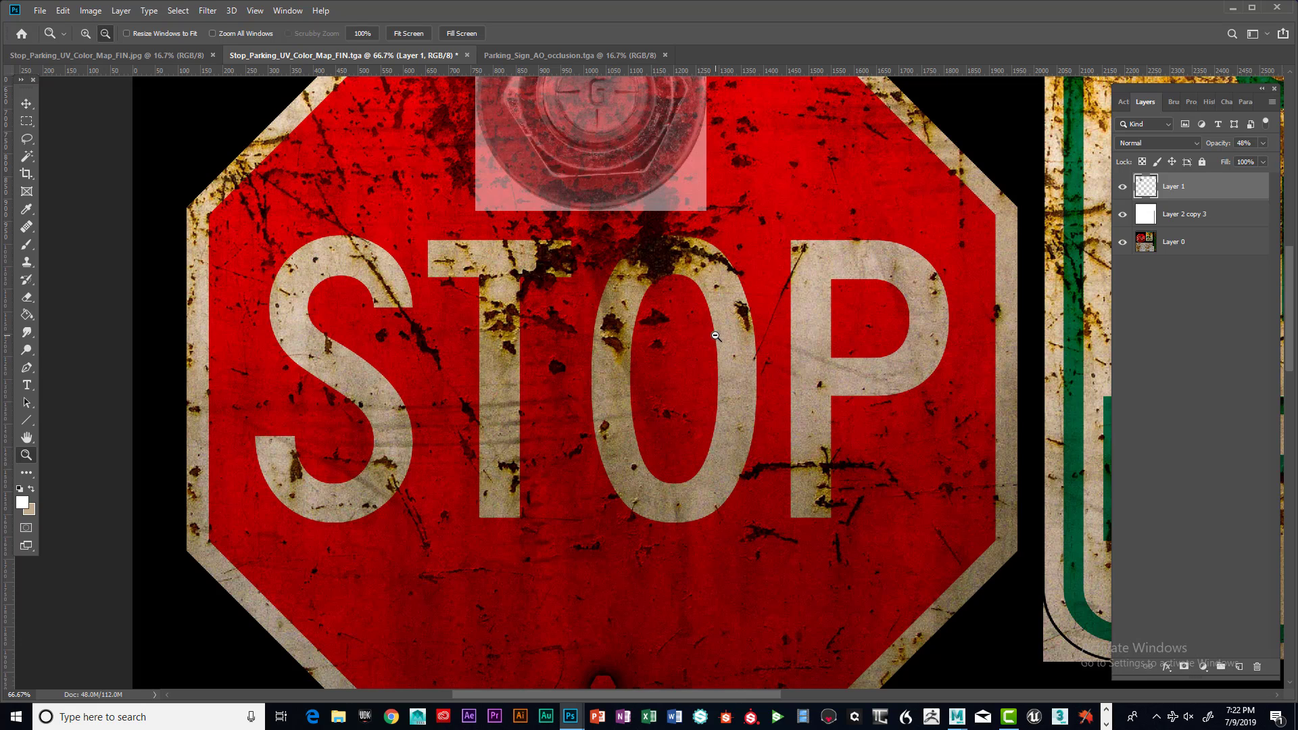
scroll(716, 336, up, 5)
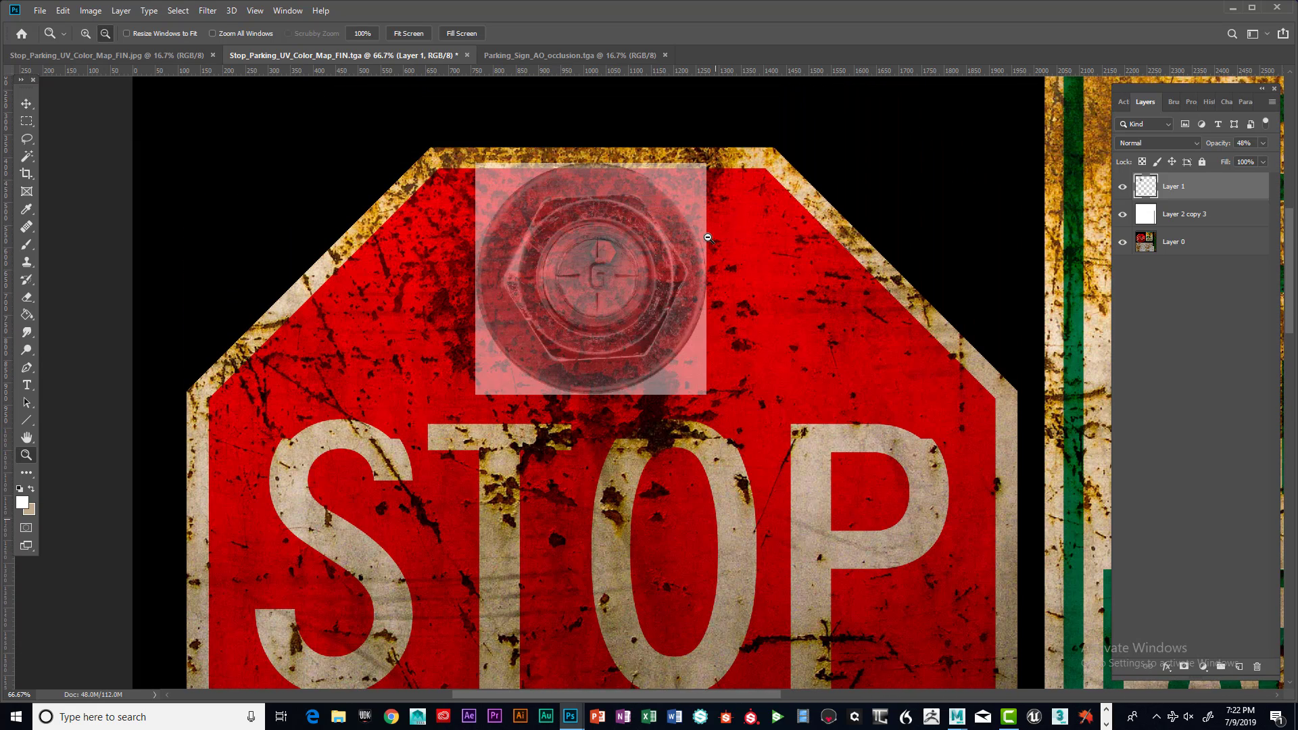
scroll(708, 239, up, 1)
key(ctrl+t)
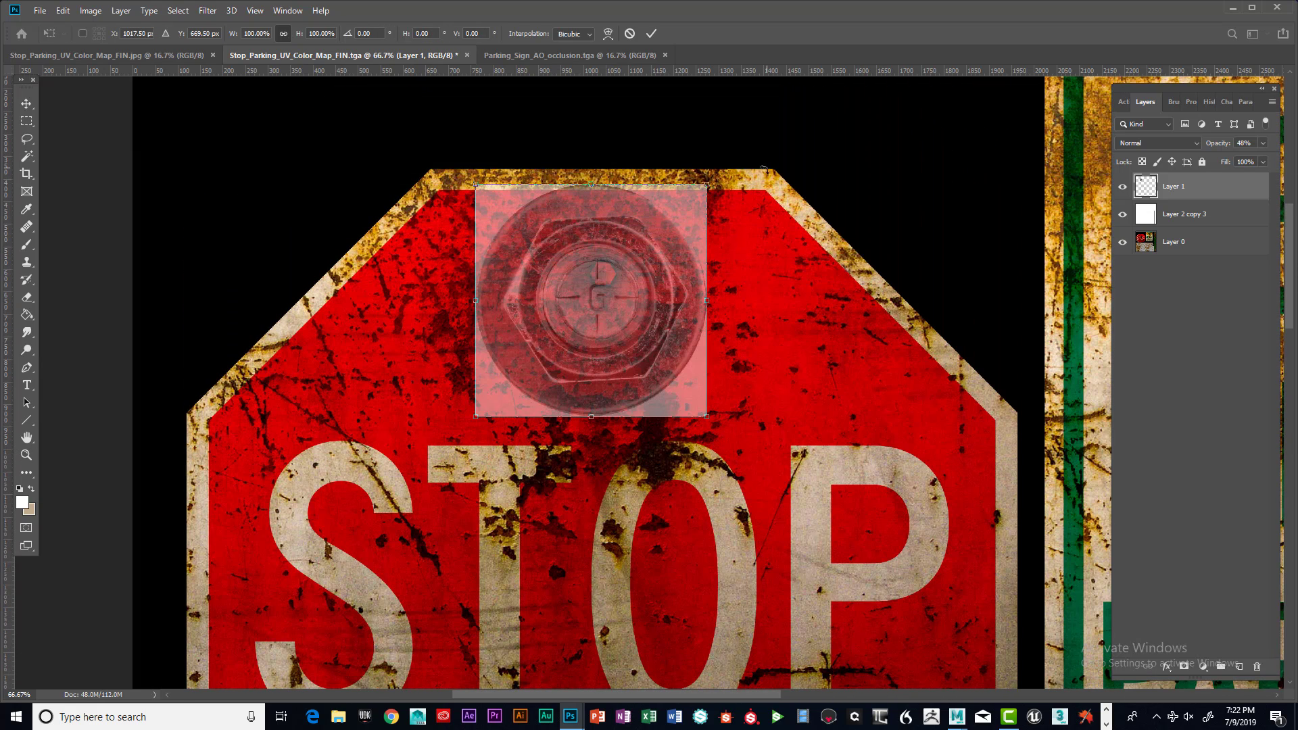
drag(708, 184, 478, 368)
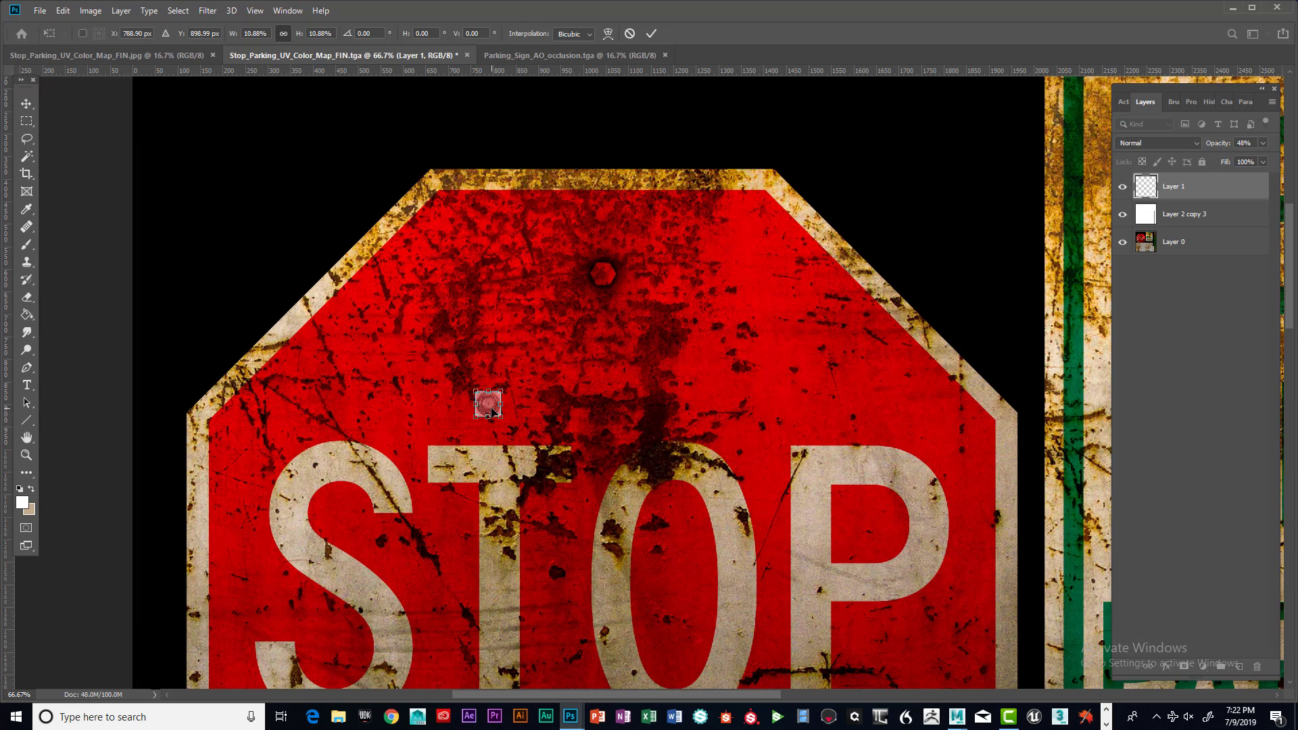
key(Return)
Step: Move the reduced bolt image over the existing bolt head near the top of the stop sign
key(z)
alt+click(489, 404)
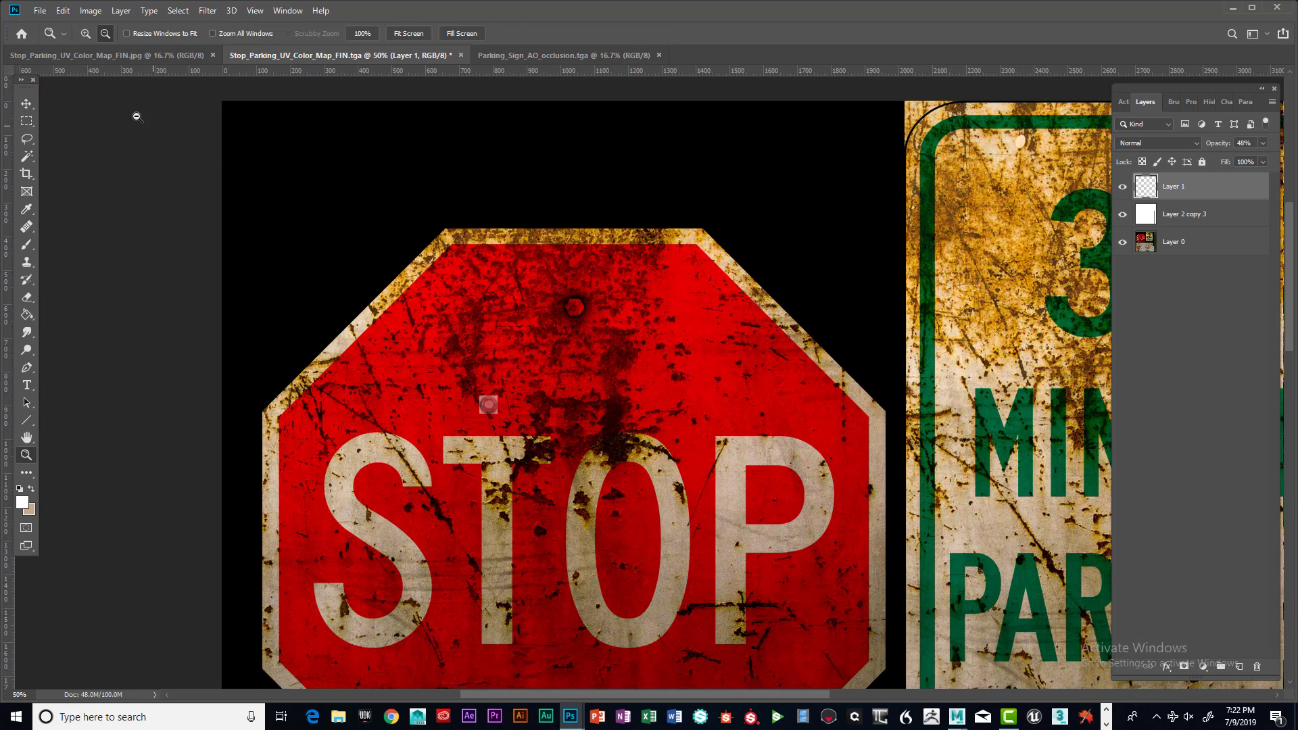
key(v)
drag(488, 405, 573, 313)
scroll(617, 388, up, 2)
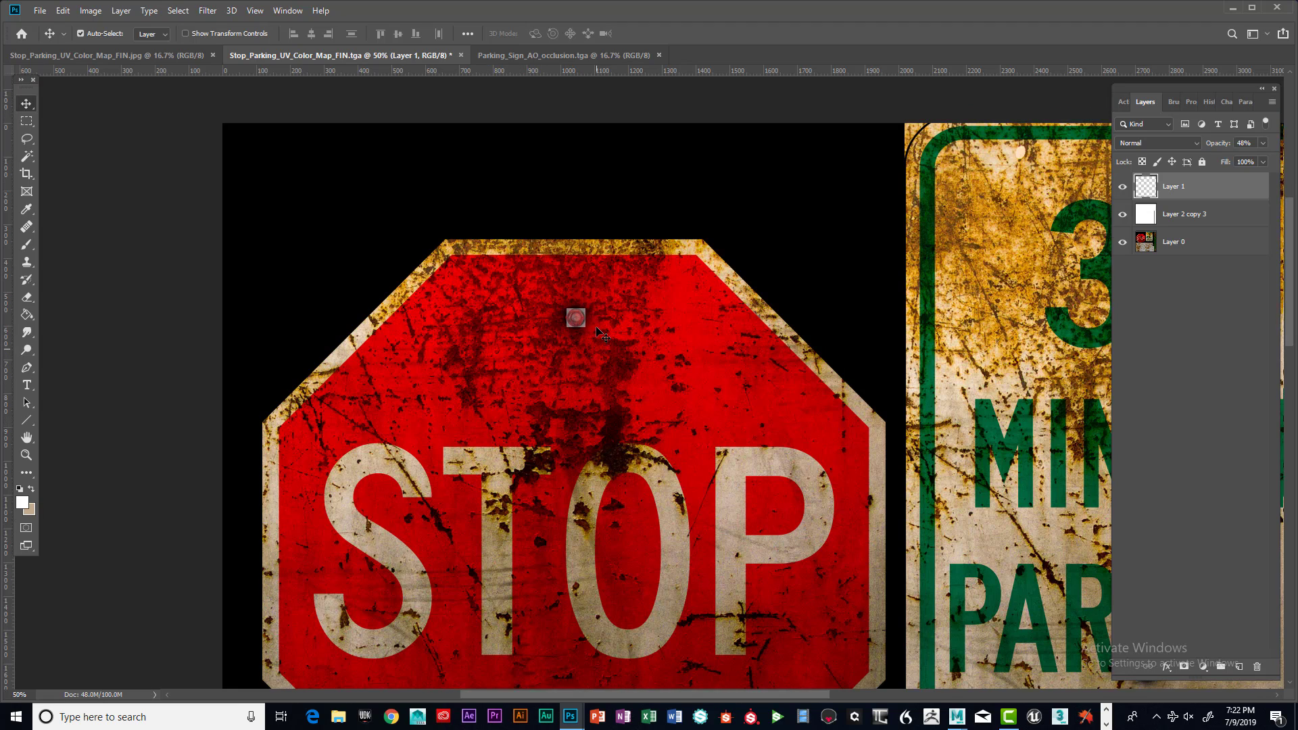
scroll(617, 388, down, 1)
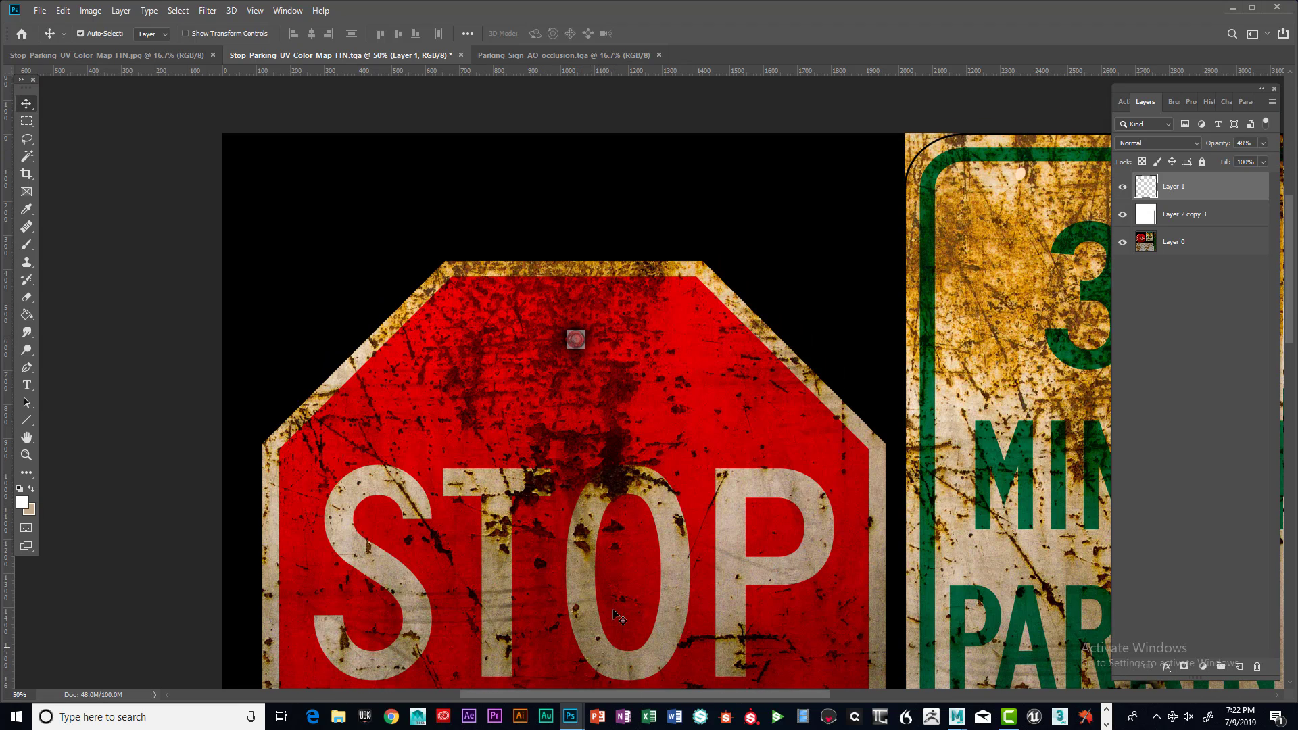
Step: Fine-tune the bolt image's position so it is centred on the bolt head underneath
click(27, 455)
click(587, 355)
click(583, 353)
click(561, 352)
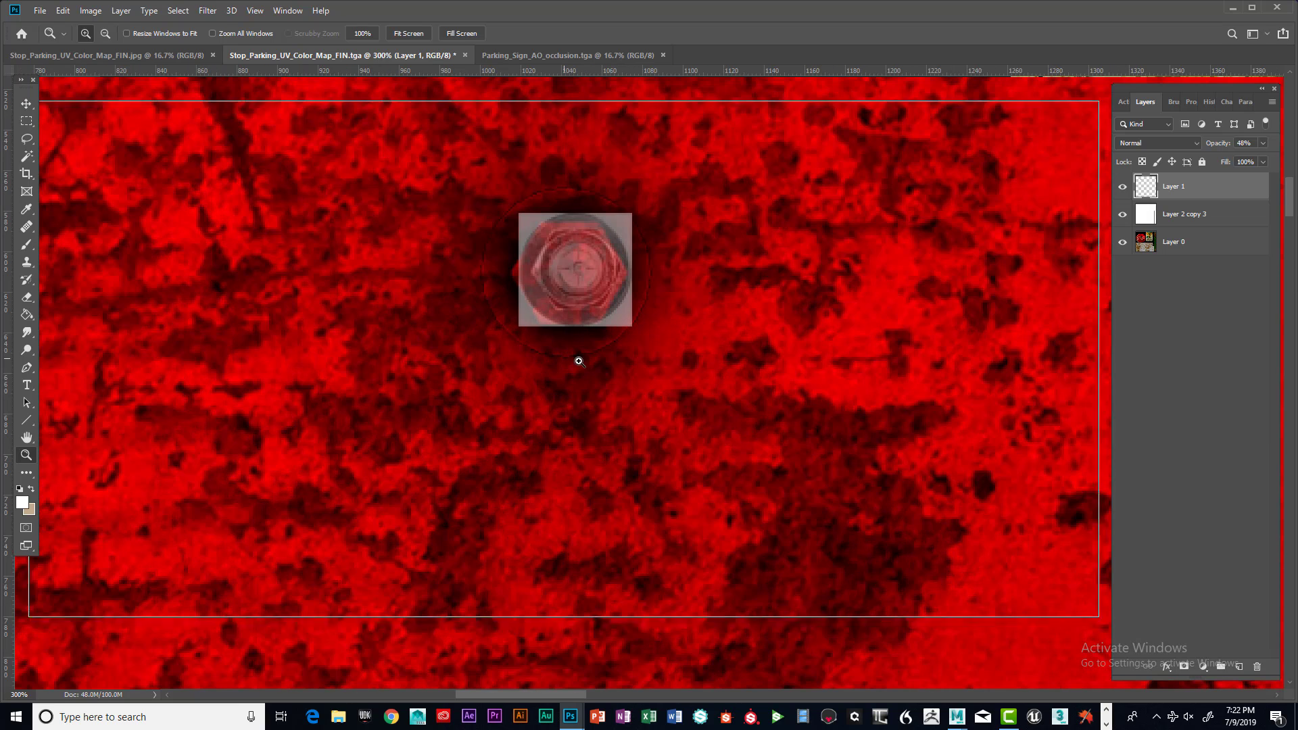
click(576, 356)
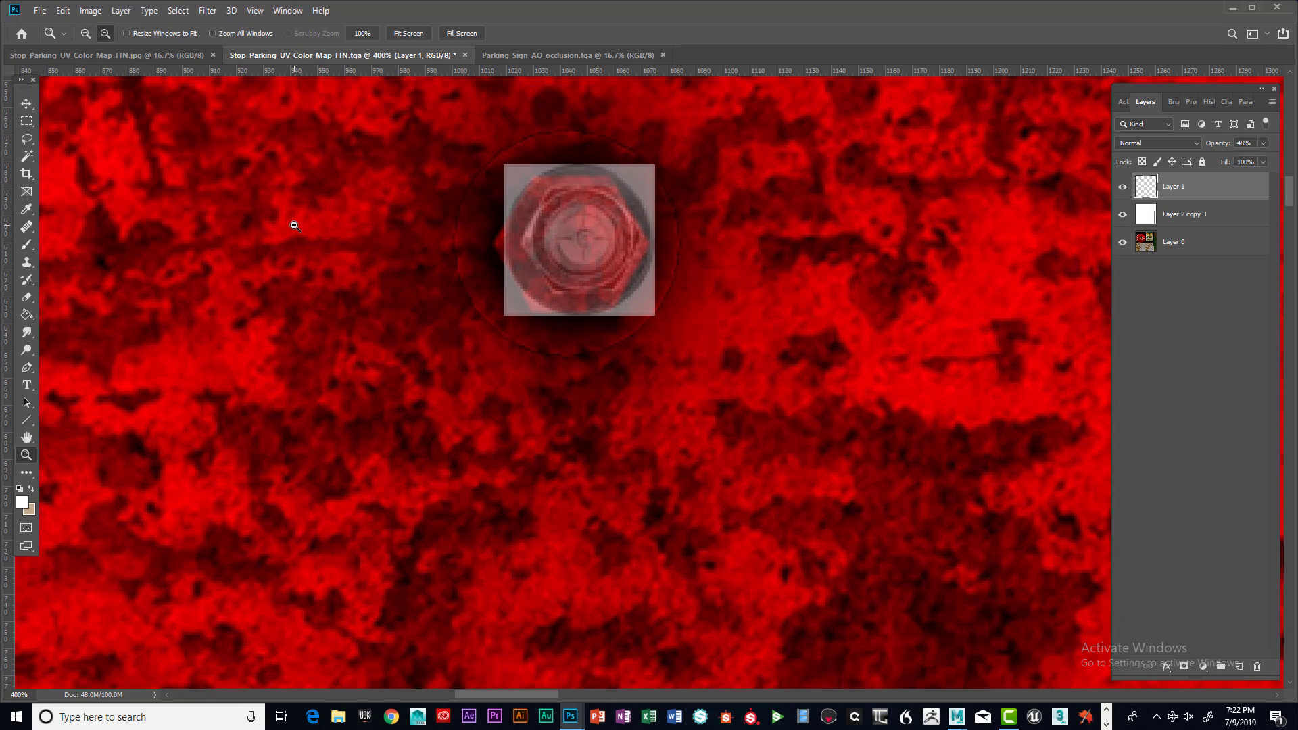
click(26, 105)
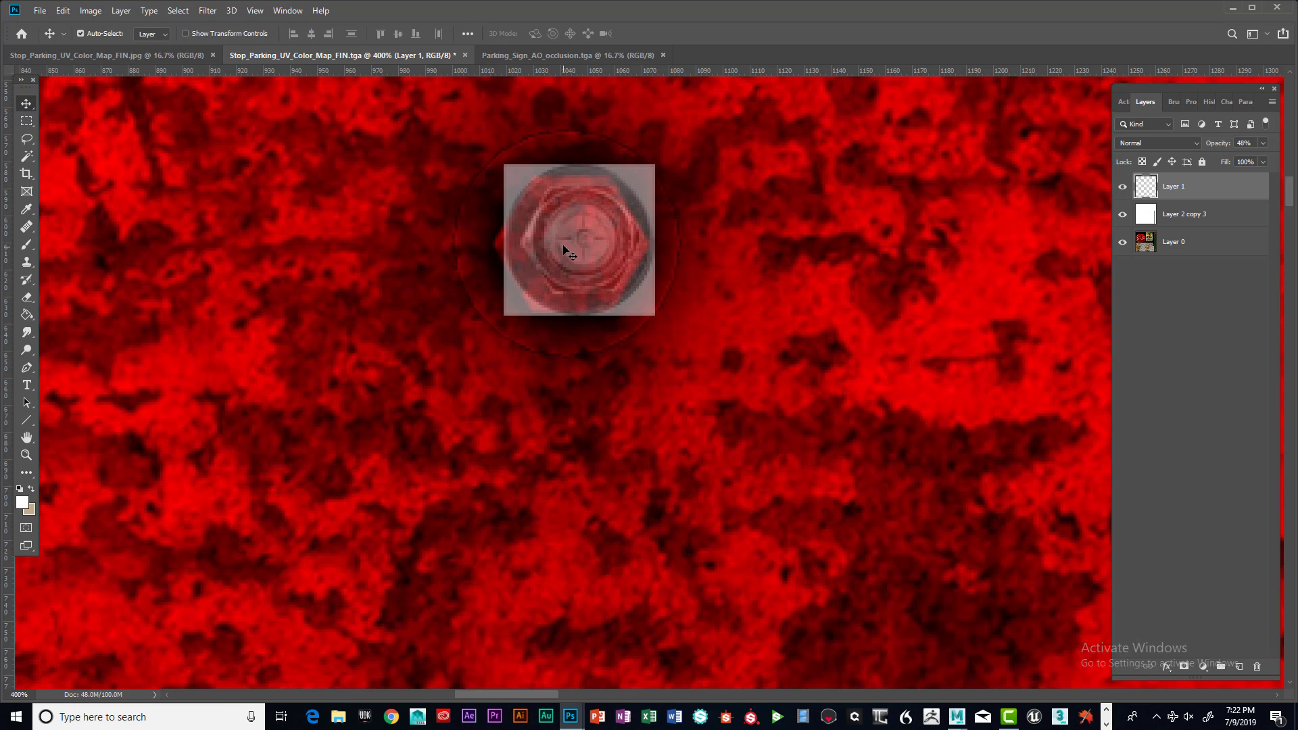
mouse_move(564, 250)
mouse_down()
mouse_move(529, 204)
mouse_move(551, 255)
mouse_up()
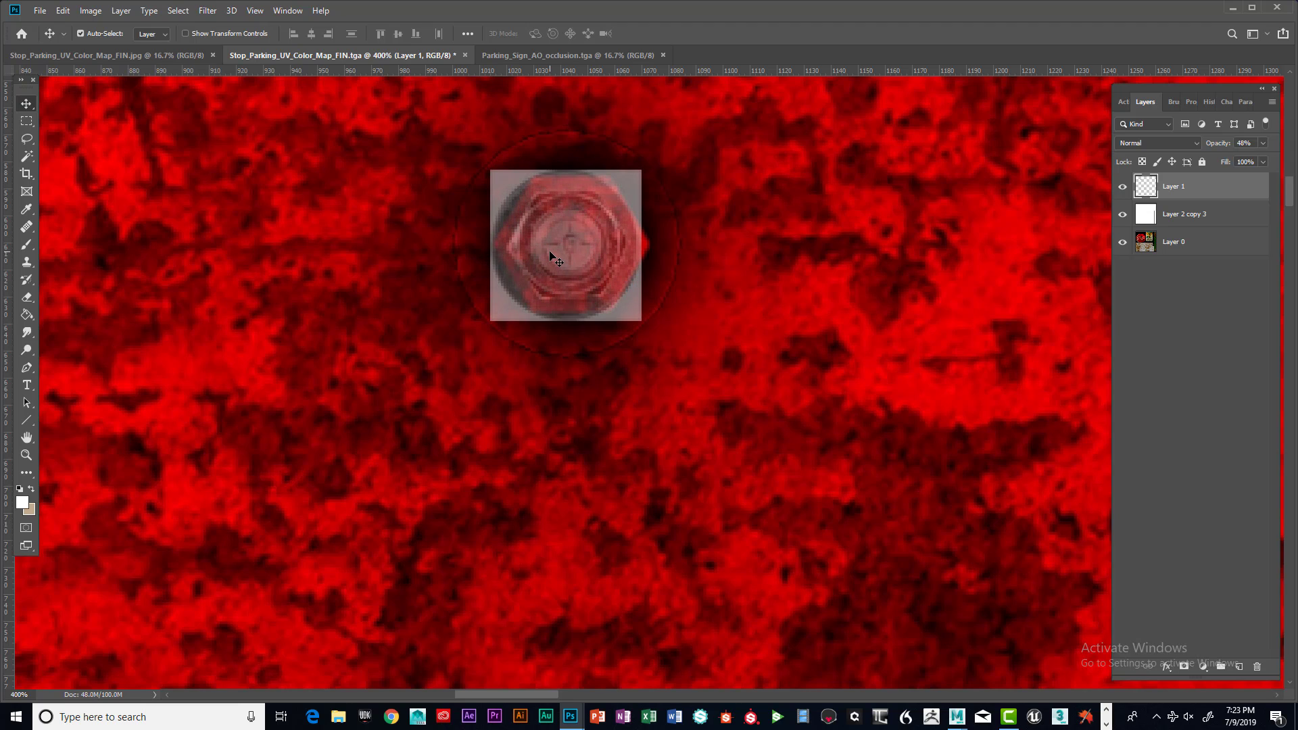
Step: Enlarge the bolt image to slightly over 117% so its hexagon matches the bolt head underneath, and recentre it
key(ctrl+t)
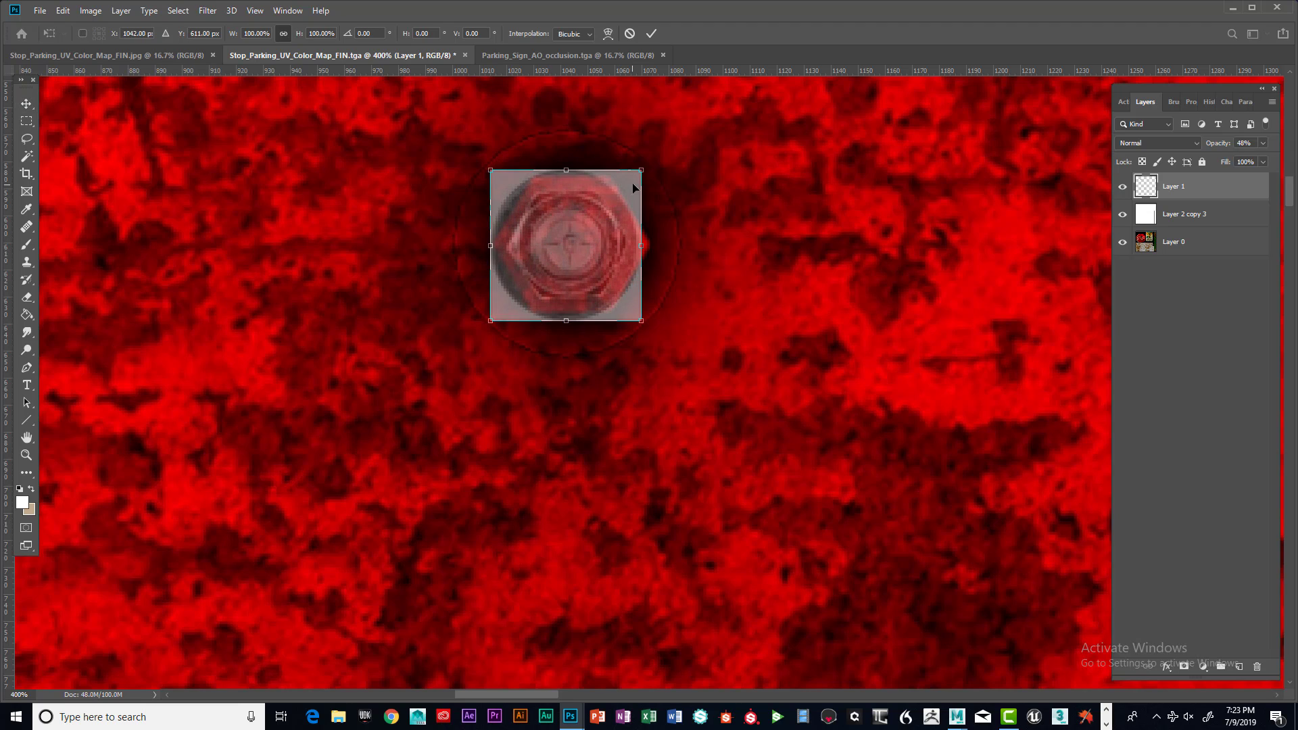
drag(641, 171, 683, 160)
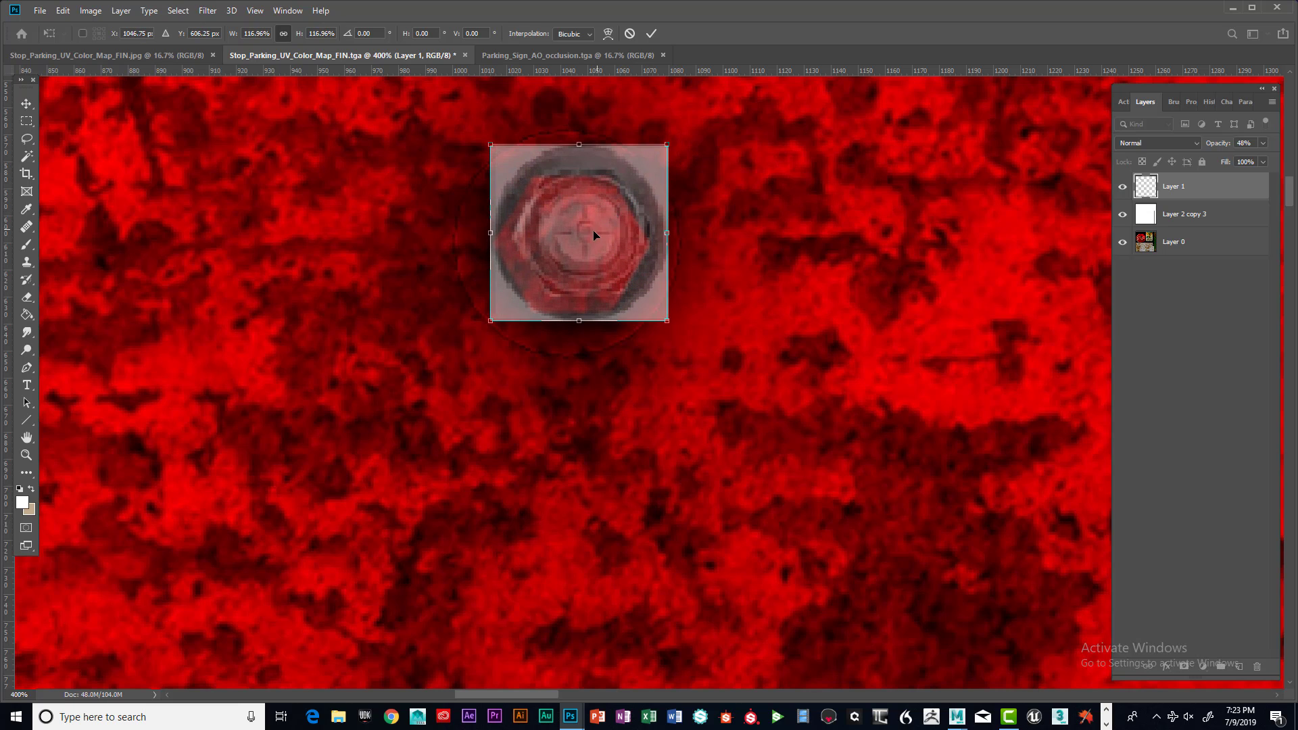
drag(594, 235, 574, 244)
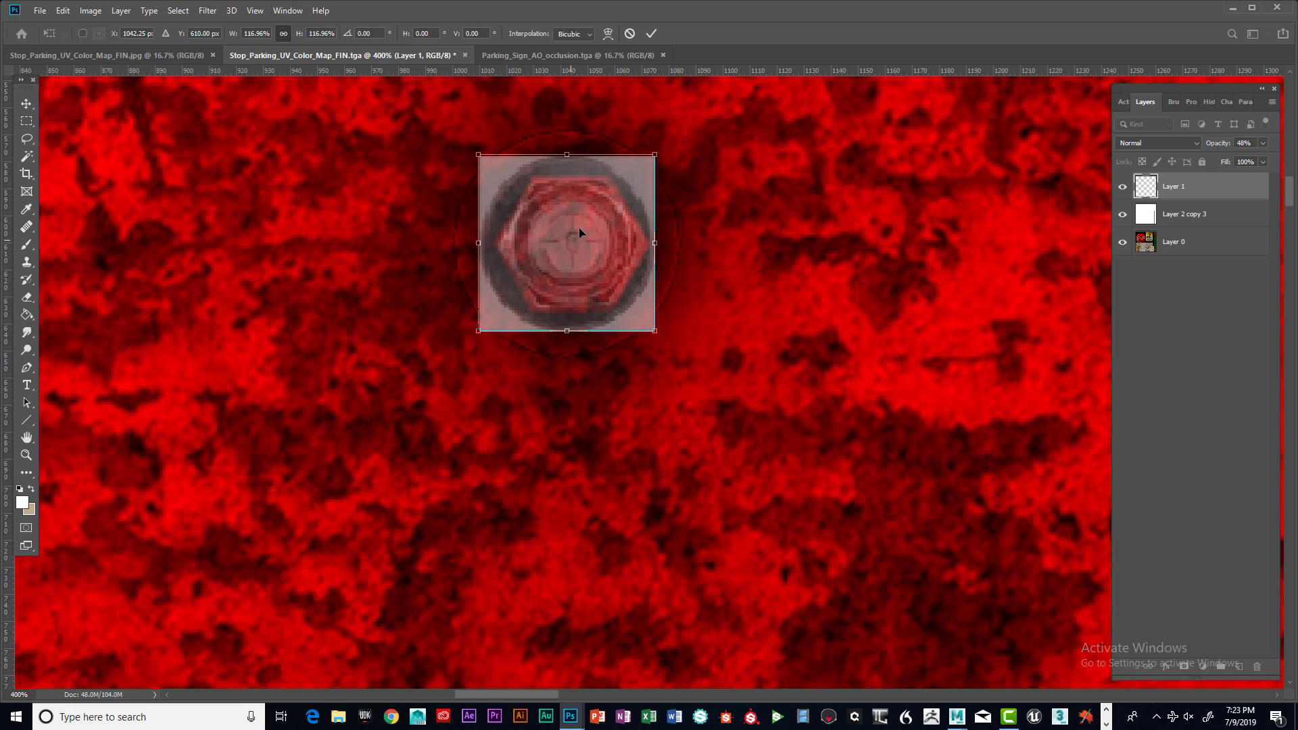
drag(656, 153, 662, 148)
key(Return)
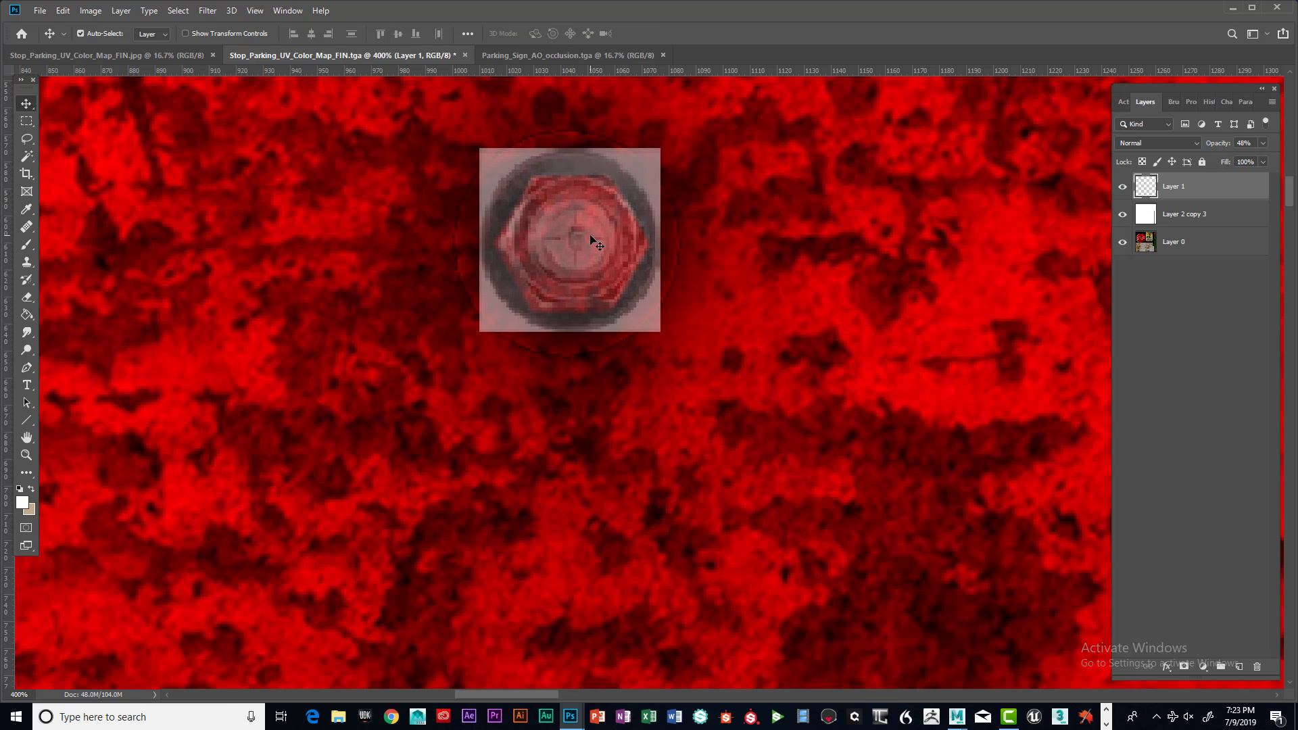
mouse_move(568, 263)
mouse_down()
mouse_move(594, 264)
mouse_move(564, 260)
mouse_up()
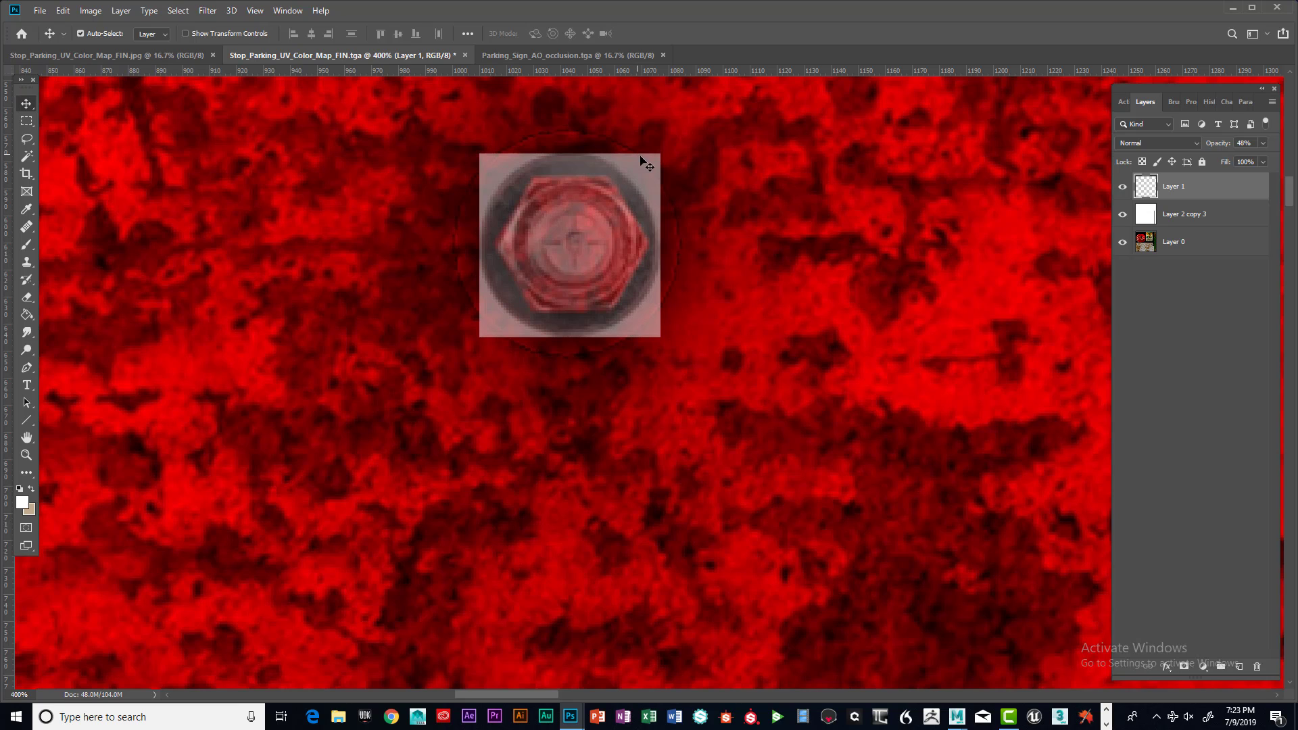
Step: Rotate the bolt image 3.28° to match the hexagon underneath and nudge it back into alignment
key(ctrl+t)
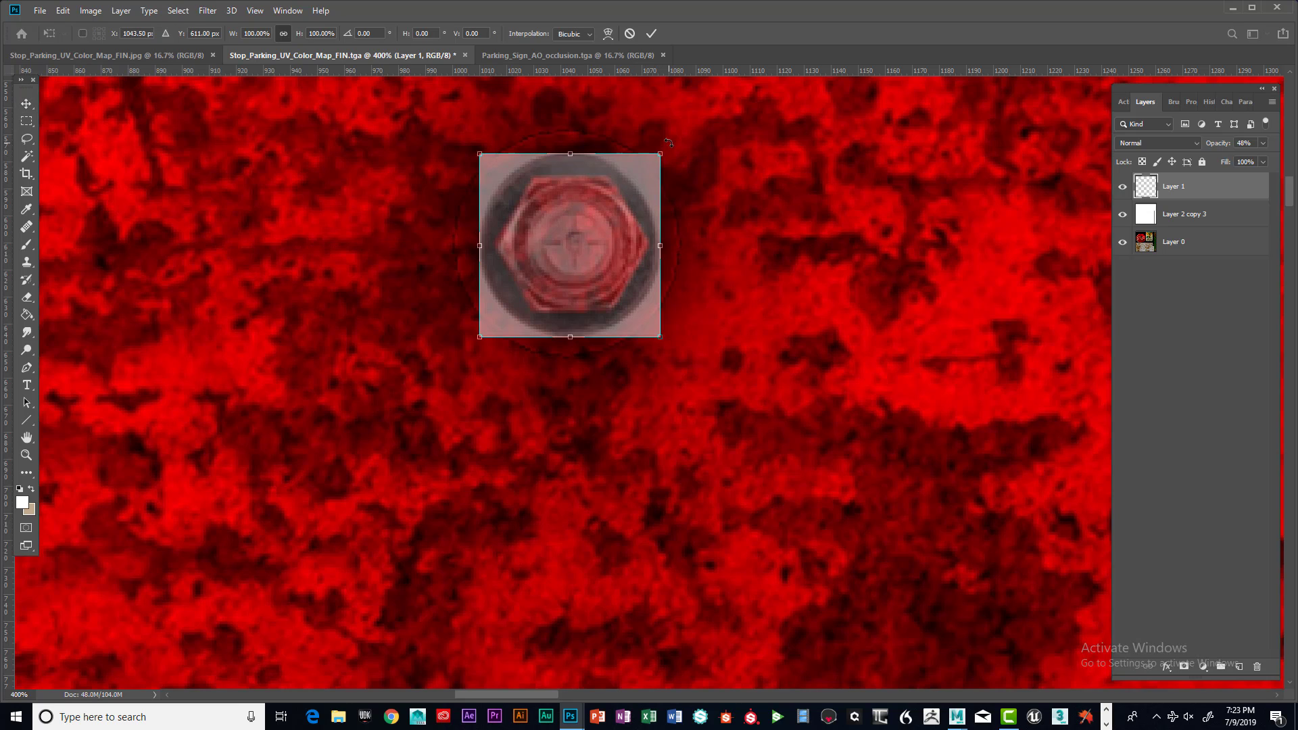
drag(669, 146, 675, 150)
drag(620, 213, 617, 212)
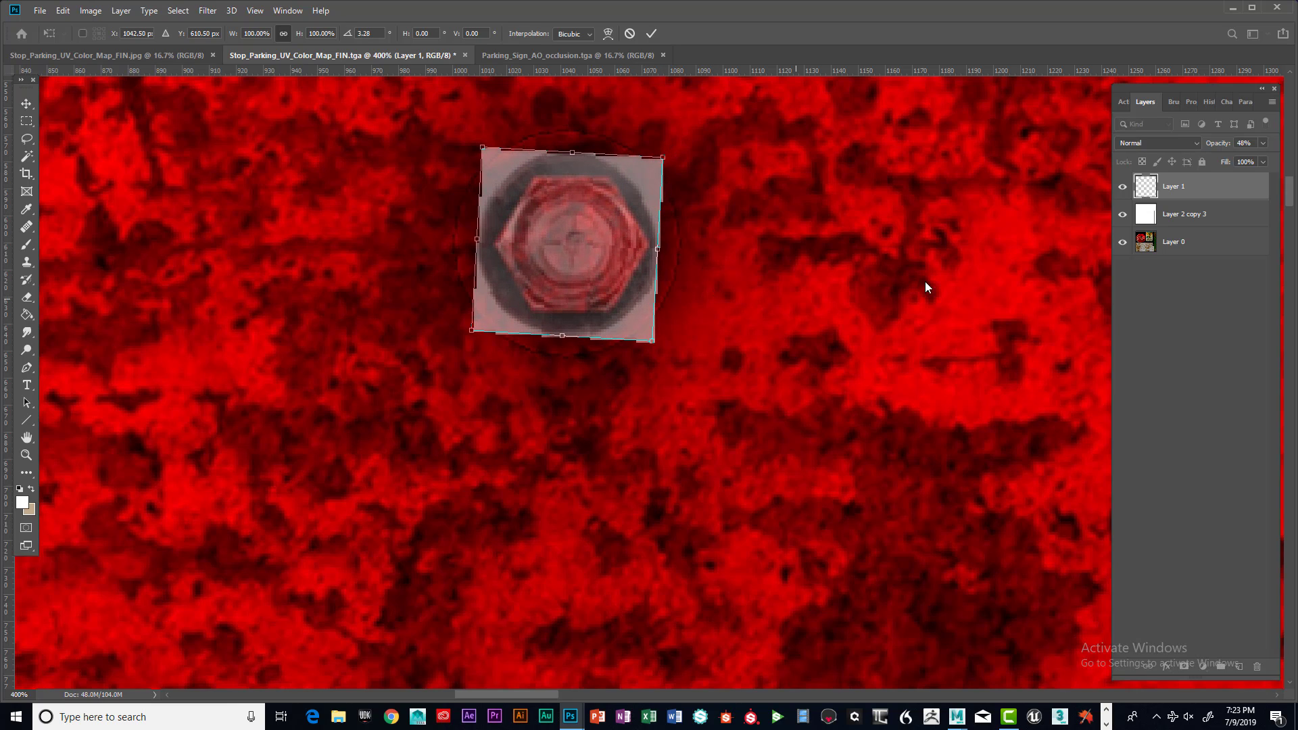
Step: Set the bolt layer's opacity to 100% and apply the pending transformation
click(1263, 144)
drag(1241, 161, 1288, 161)
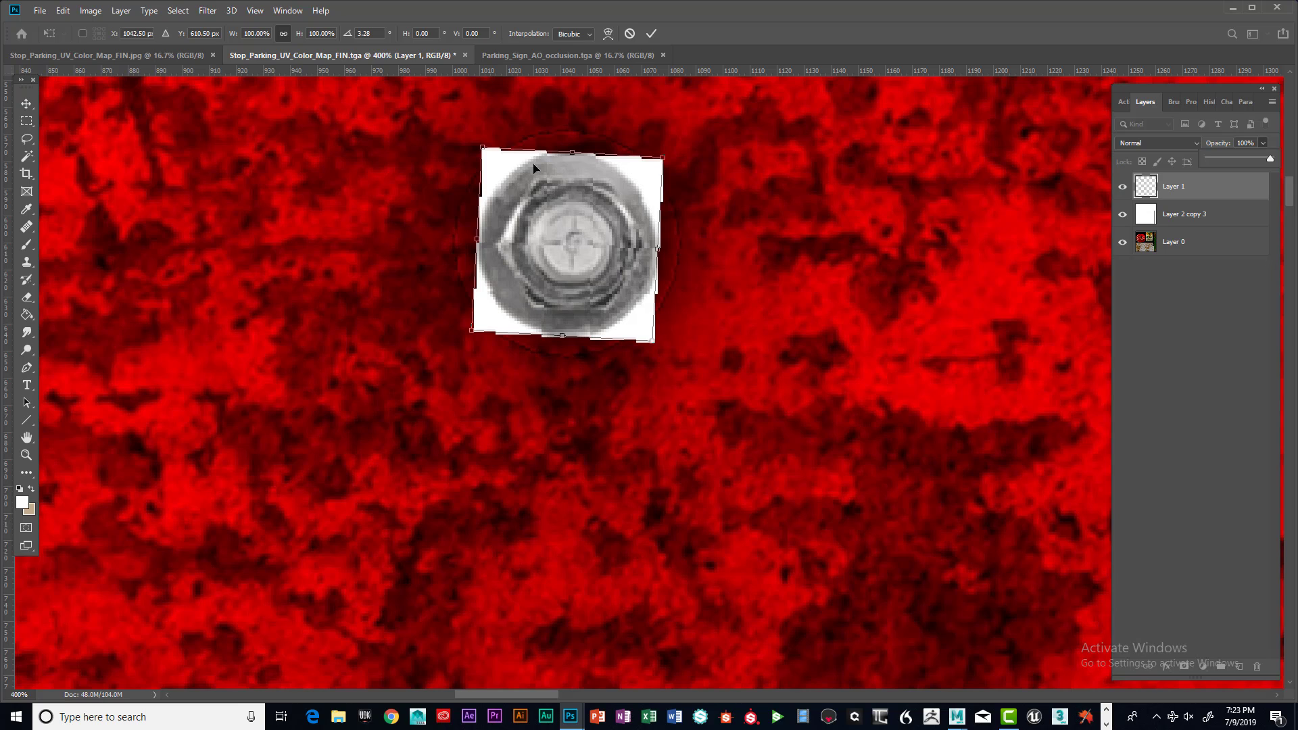
click(492, 186)
click(27, 103)
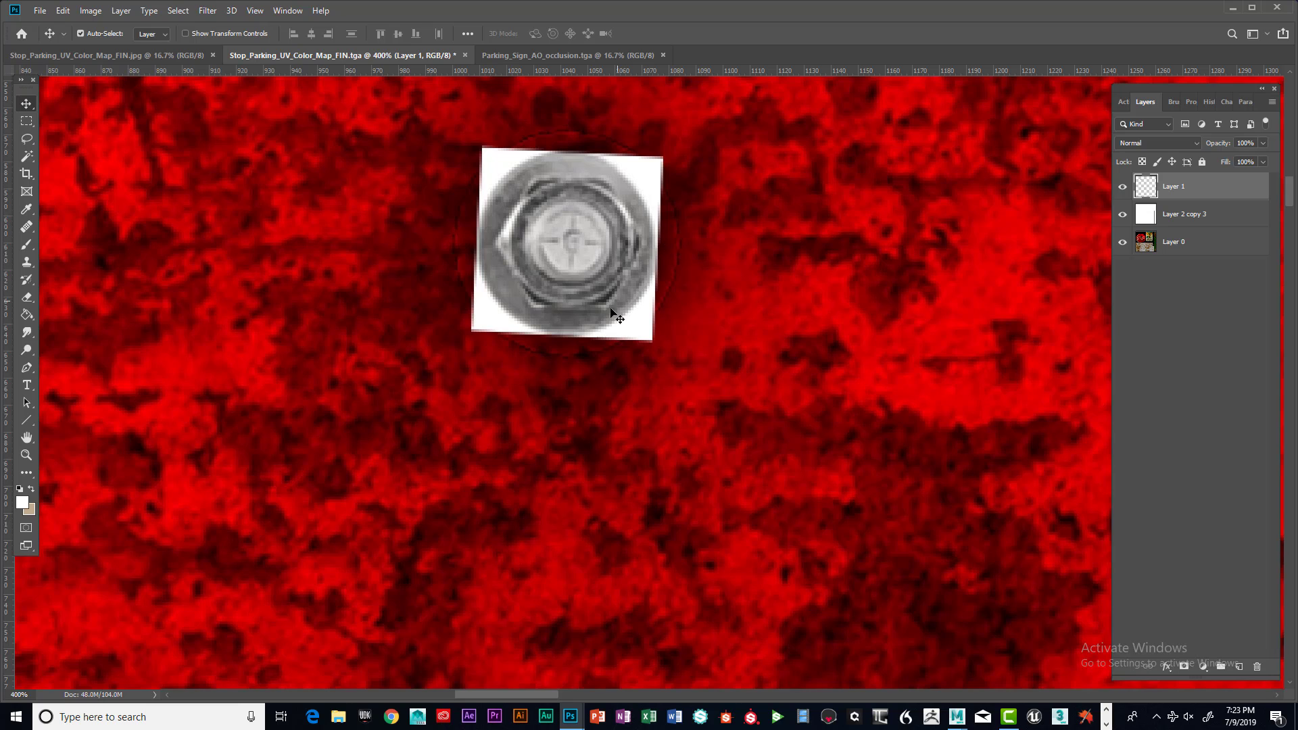
Step: Draw an elliptical marquee selection around the bolt's hexagonal nut and centre it on the bolt
right_click(25, 124)
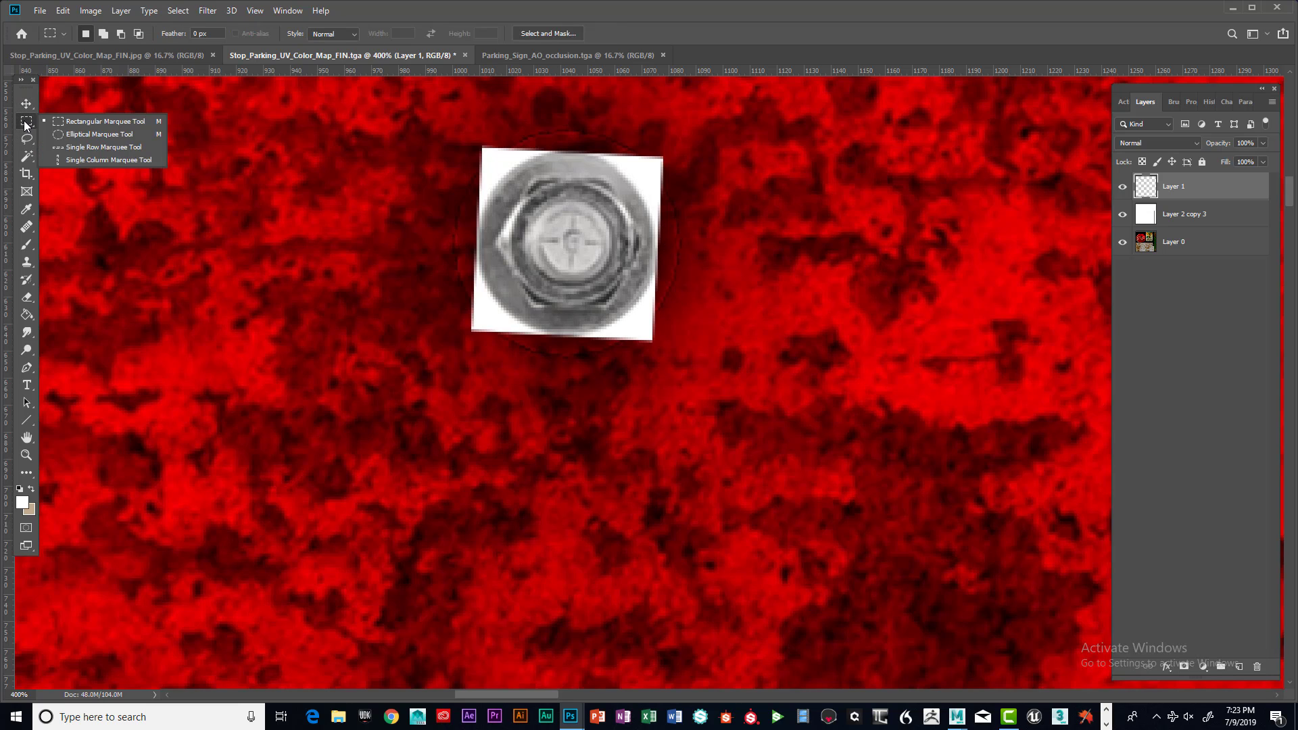
click(81, 133)
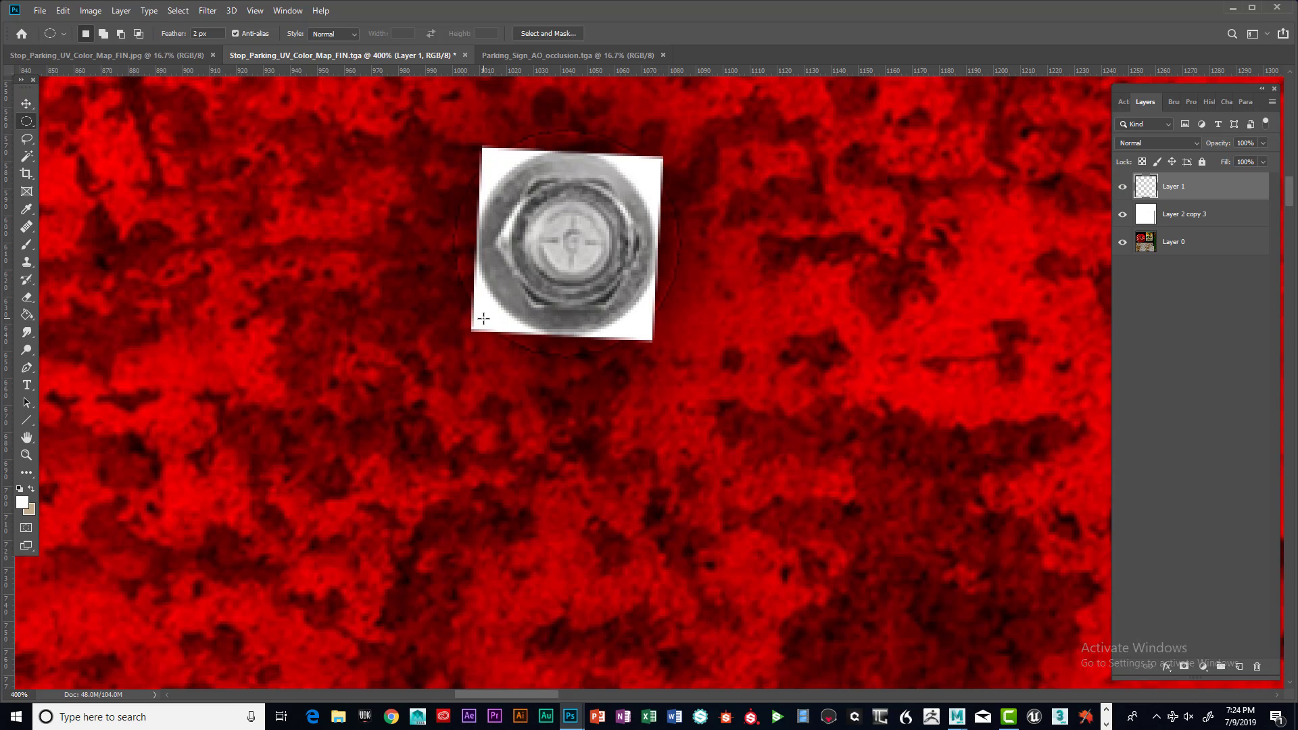
drag(484, 319, 670, 165)
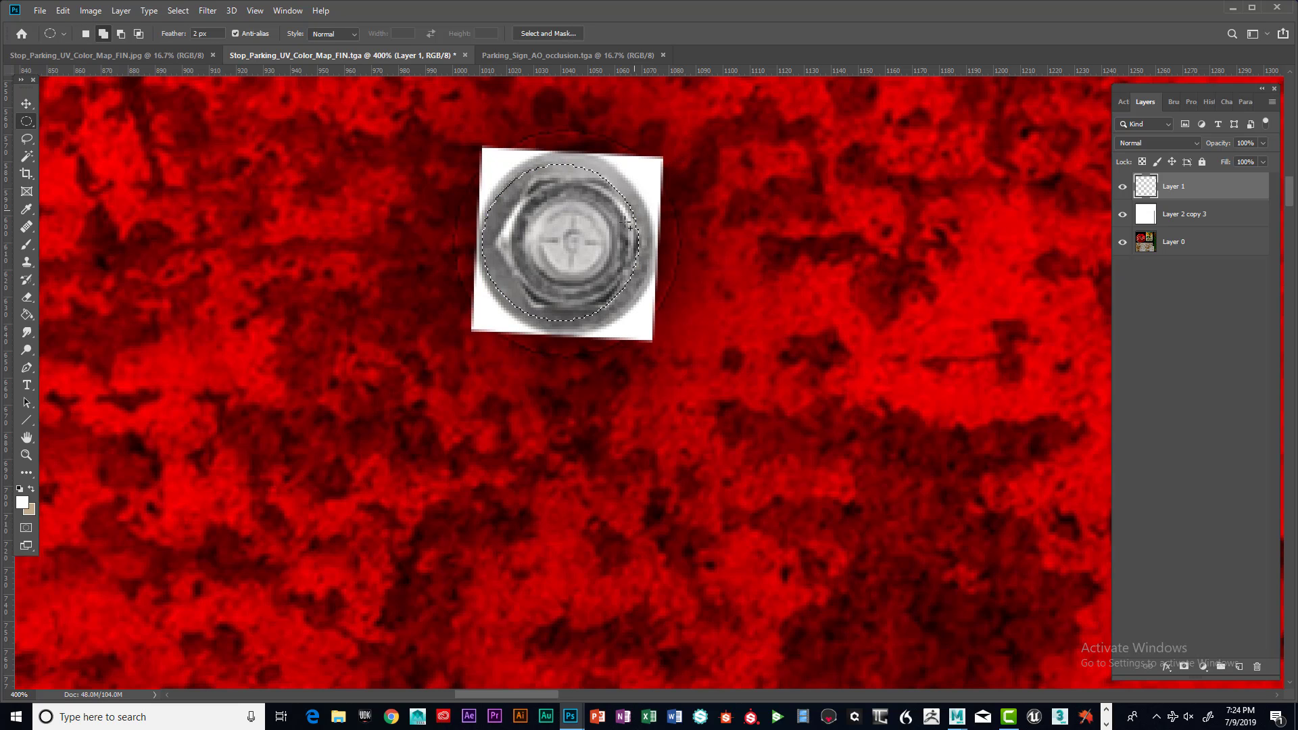
drag(620, 228, 626, 225)
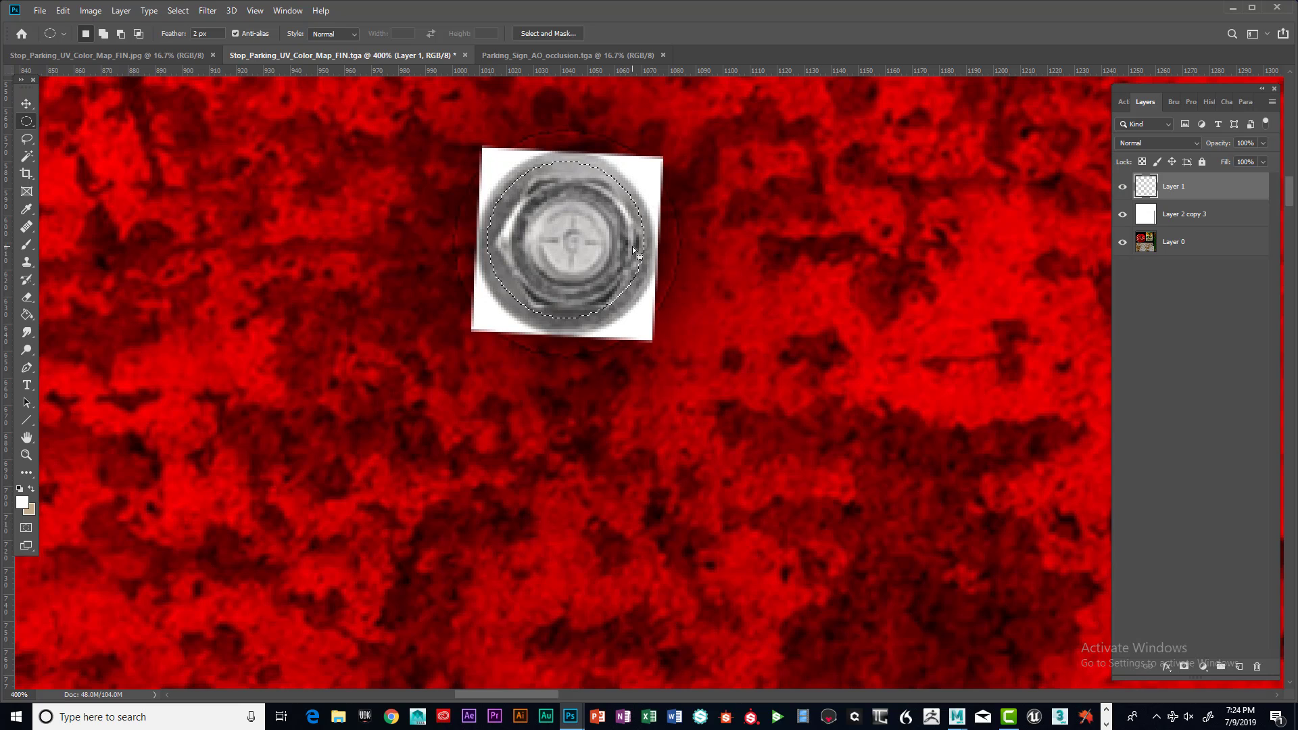
drag(614, 250, 617, 255)
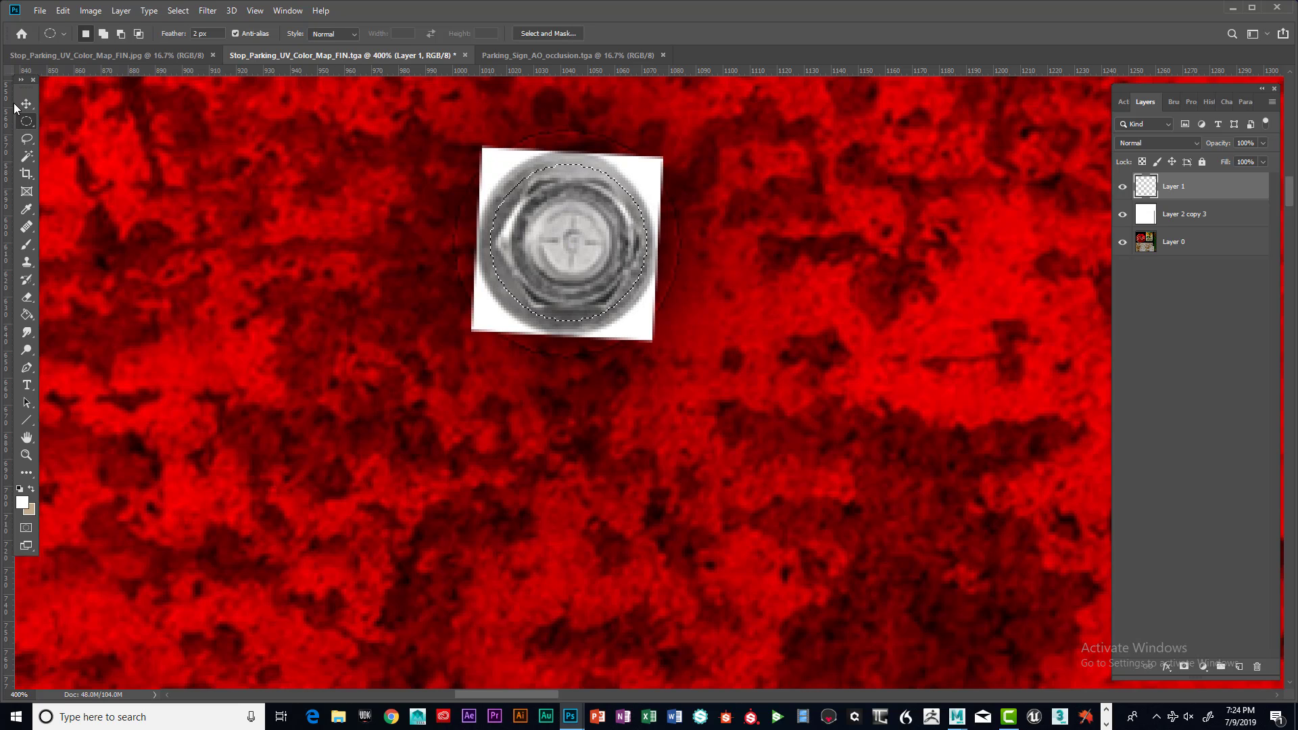
Step: Set the Eraser's brush size to 44 px and undo the trial stroke at the bolt's edge
click(27, 297)
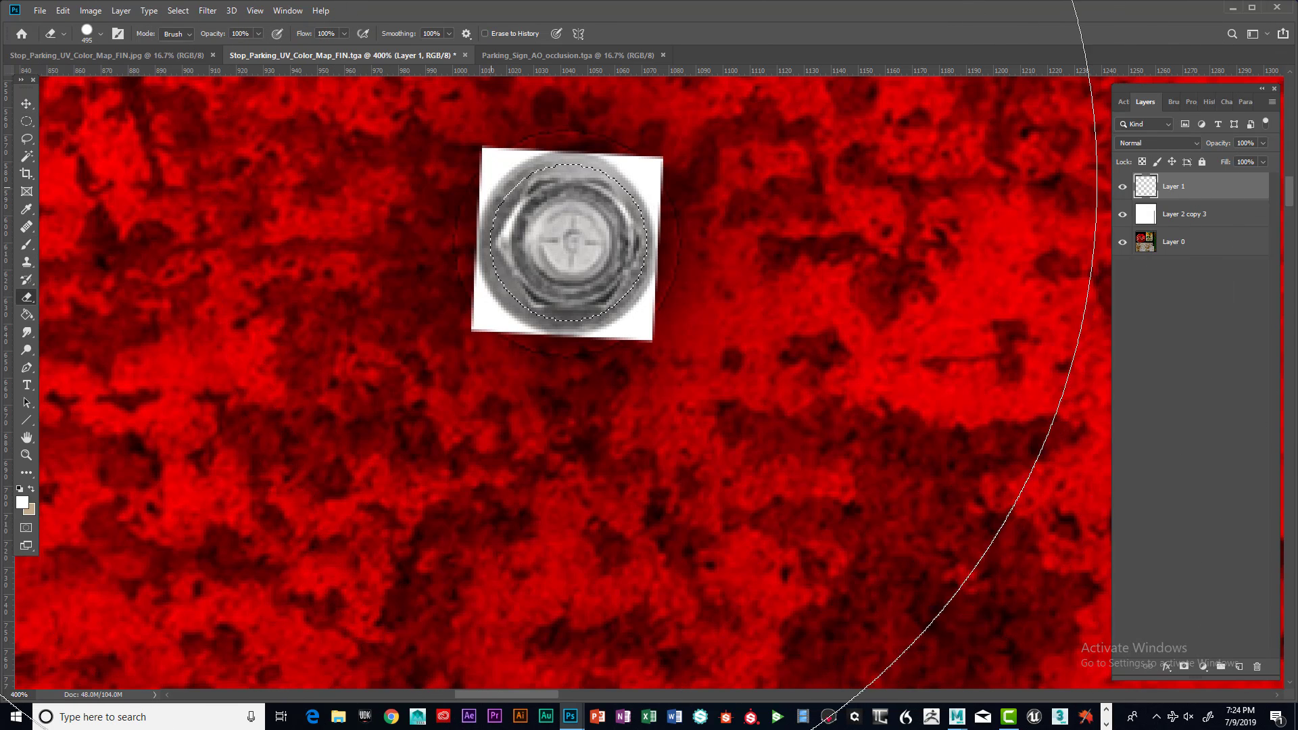
click(100, 33)
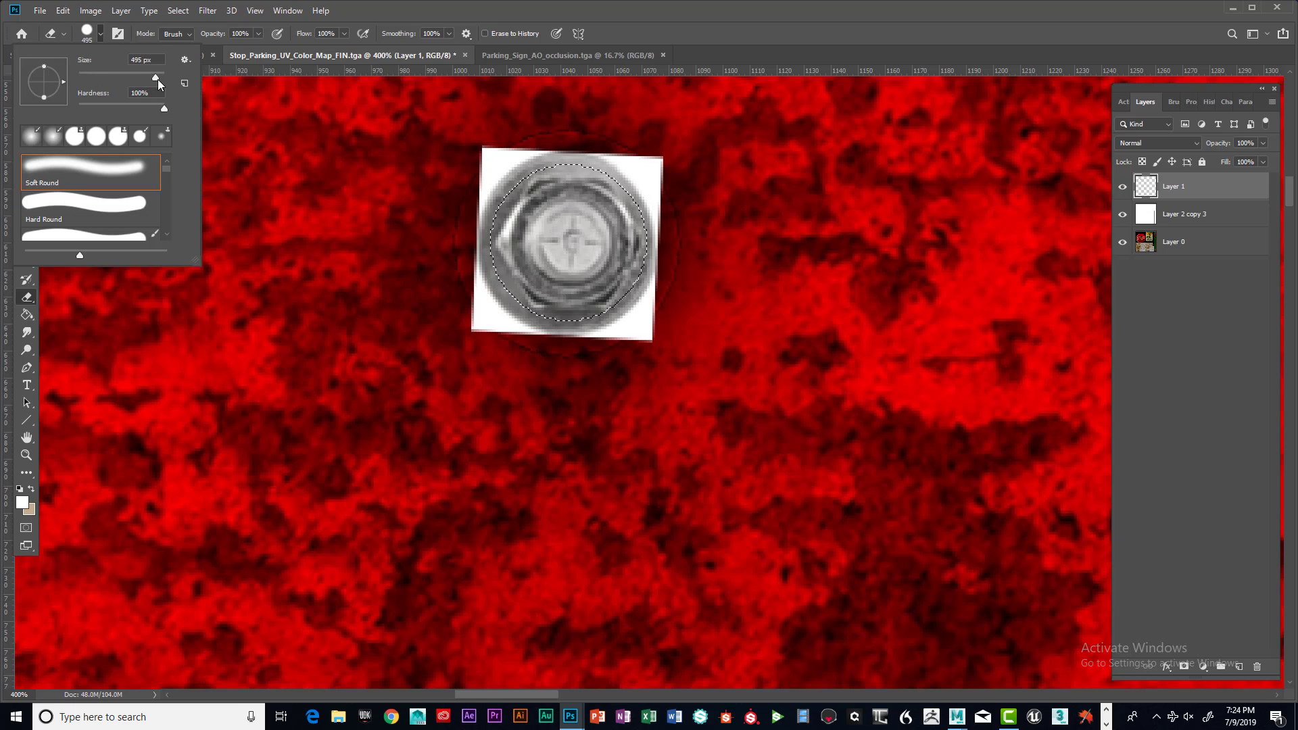
mouse_move(652, 232)
mouse_down()
mouse_move(670, 223)
mouse_move(687, 236)
mouse_up()
key(ctrl+z)
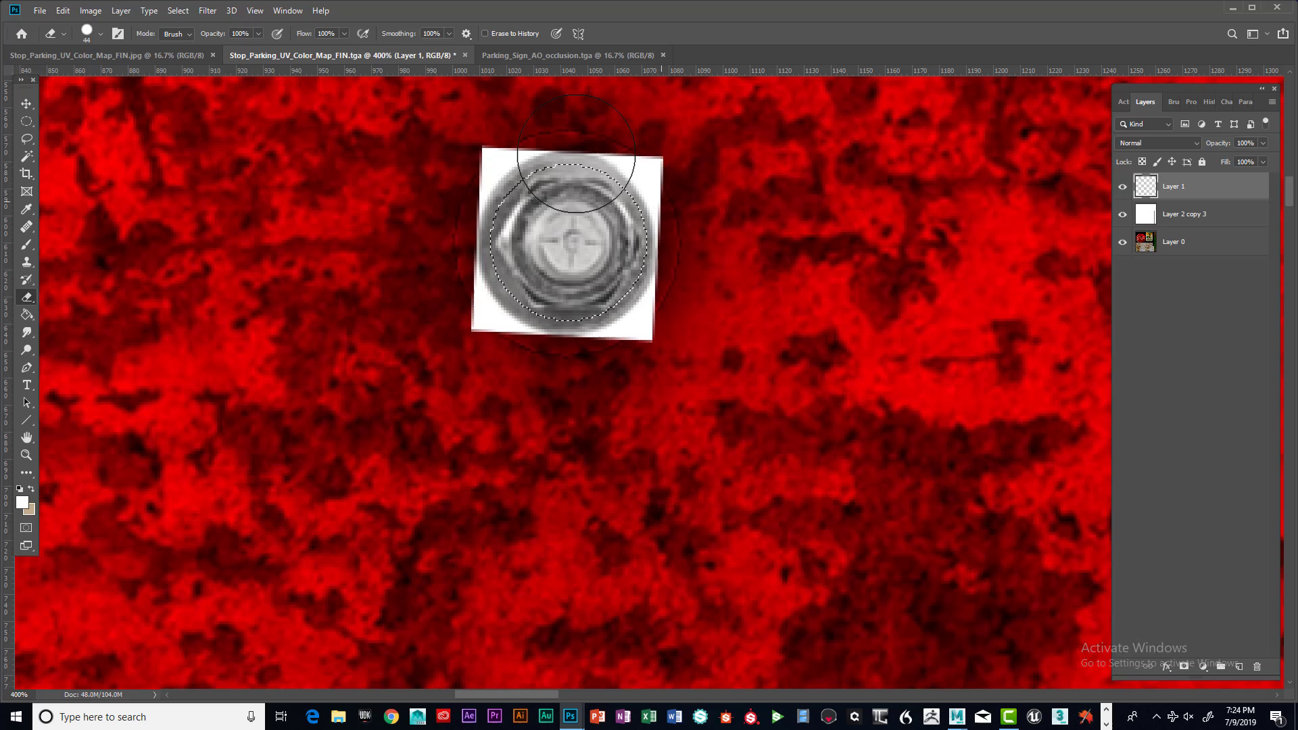
Step: Invert the selection to erase the white background and outer ring around the bolt's nut, and deselect
click(177, 11)
click(190, 64)
drag(632, 269, 503, 169)
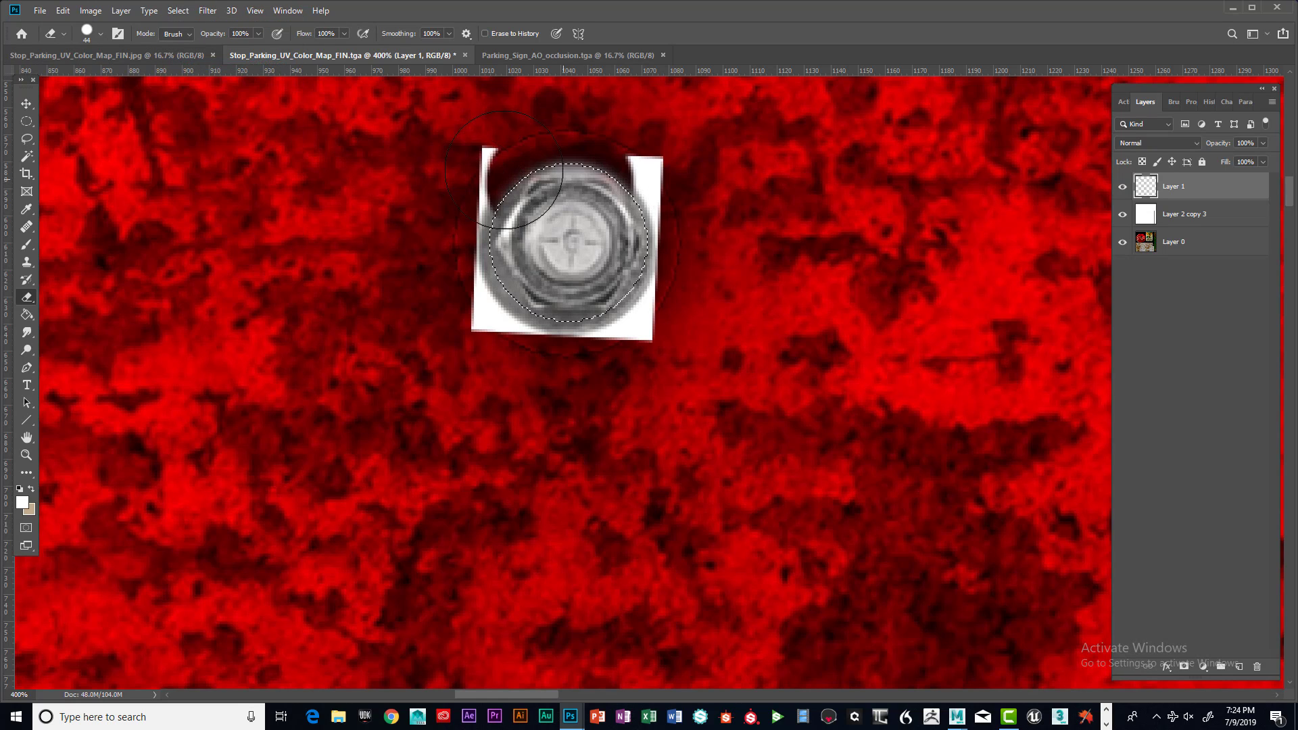
mouse_move(647, 167)
mouse_down()
mouse_move(669, 276)
mouse_move(623, 348)
mouse_move(586, 356)
mouse_move(508, 341)
mouse_move(519, 298)
mouse_move(490, 255)
mouse_move(458, 287)
mouse_up()
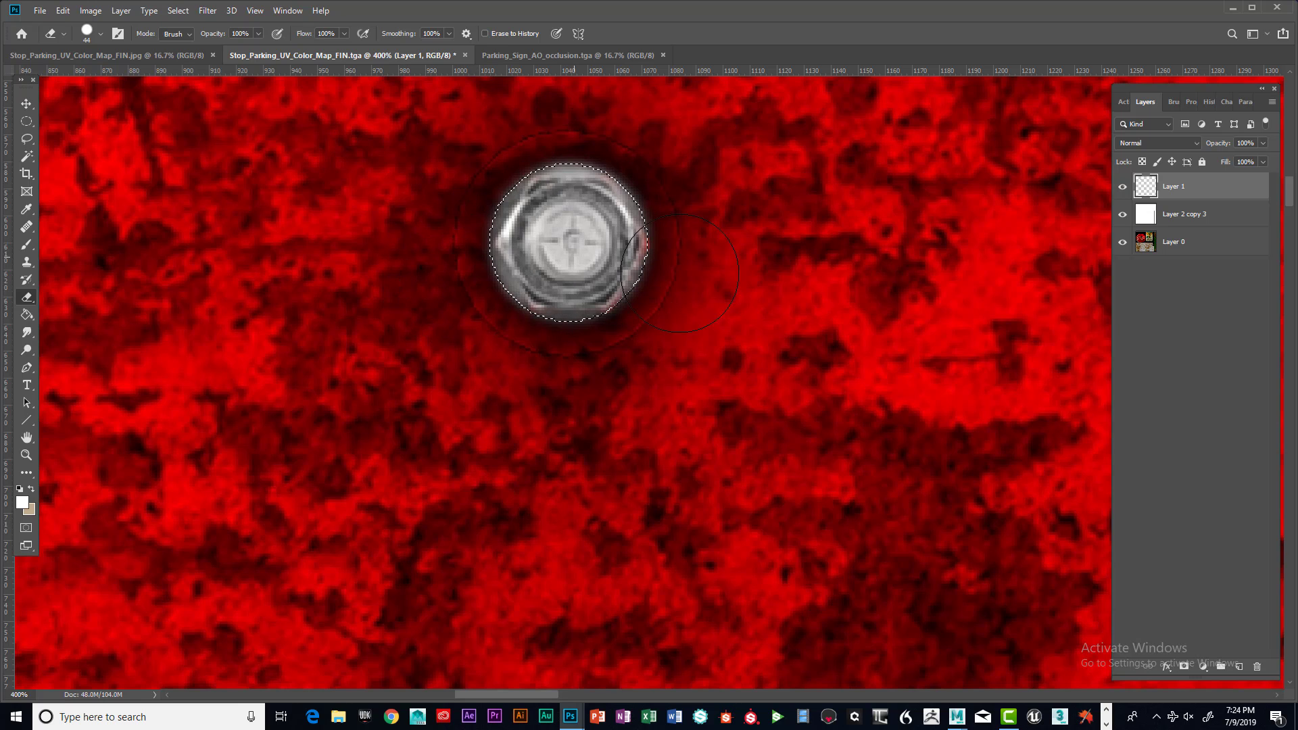
click(179, 10)
click(189, 38)
Step: Duplicate the bolt layer as Layer 1 copy and place the copy over the stop sign's lower painted bolt head
click(27, 455)
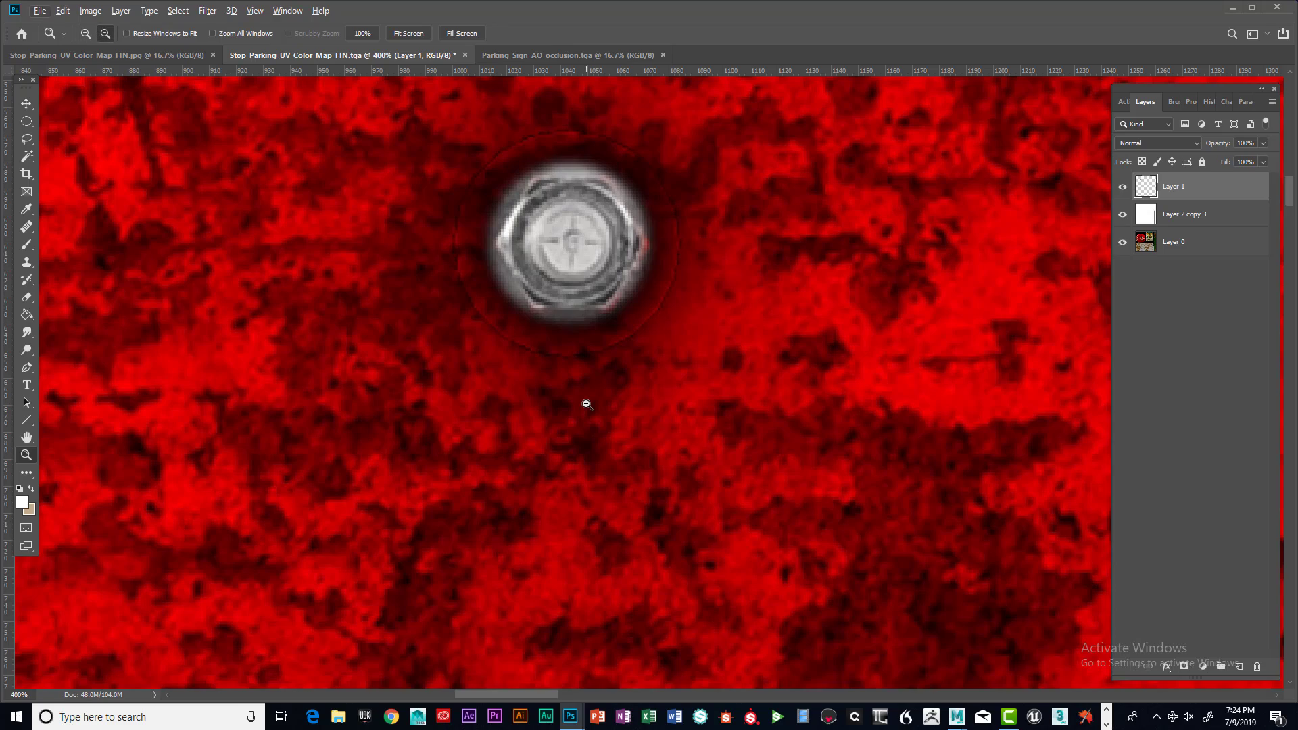
alt+click(587, 403)
alt+click(586, 404)
alt+click(587, 404)
alt+click(587, 403)
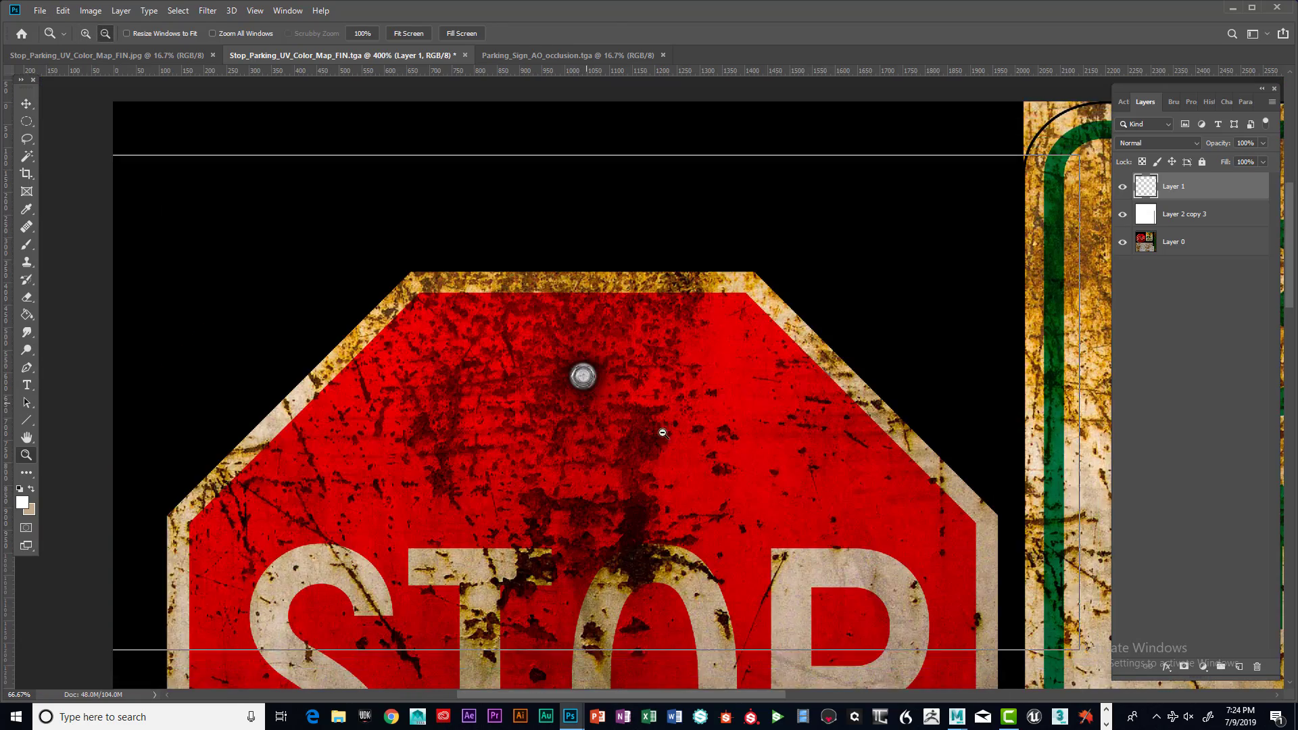
alt+click(681, 429)
scroll(681, 429, down, 1)
scroll(681, 429, down, 4)
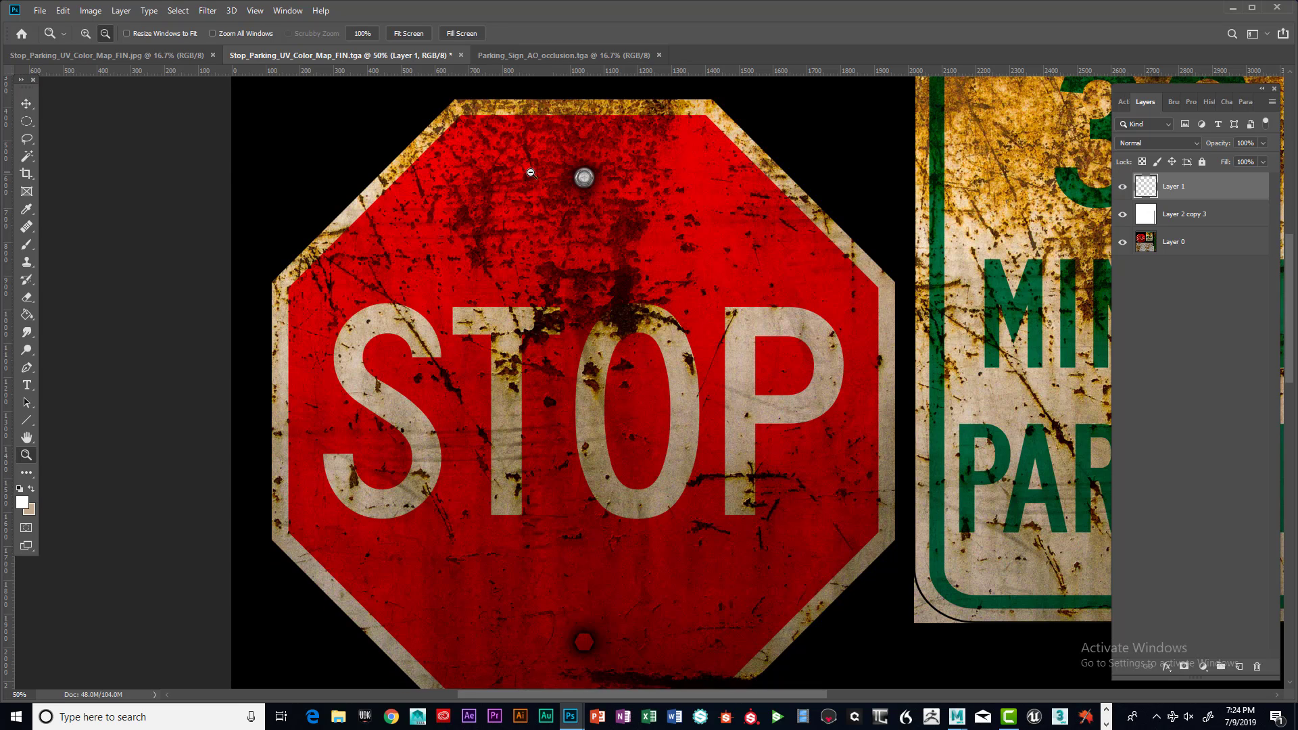
click(30, 105)
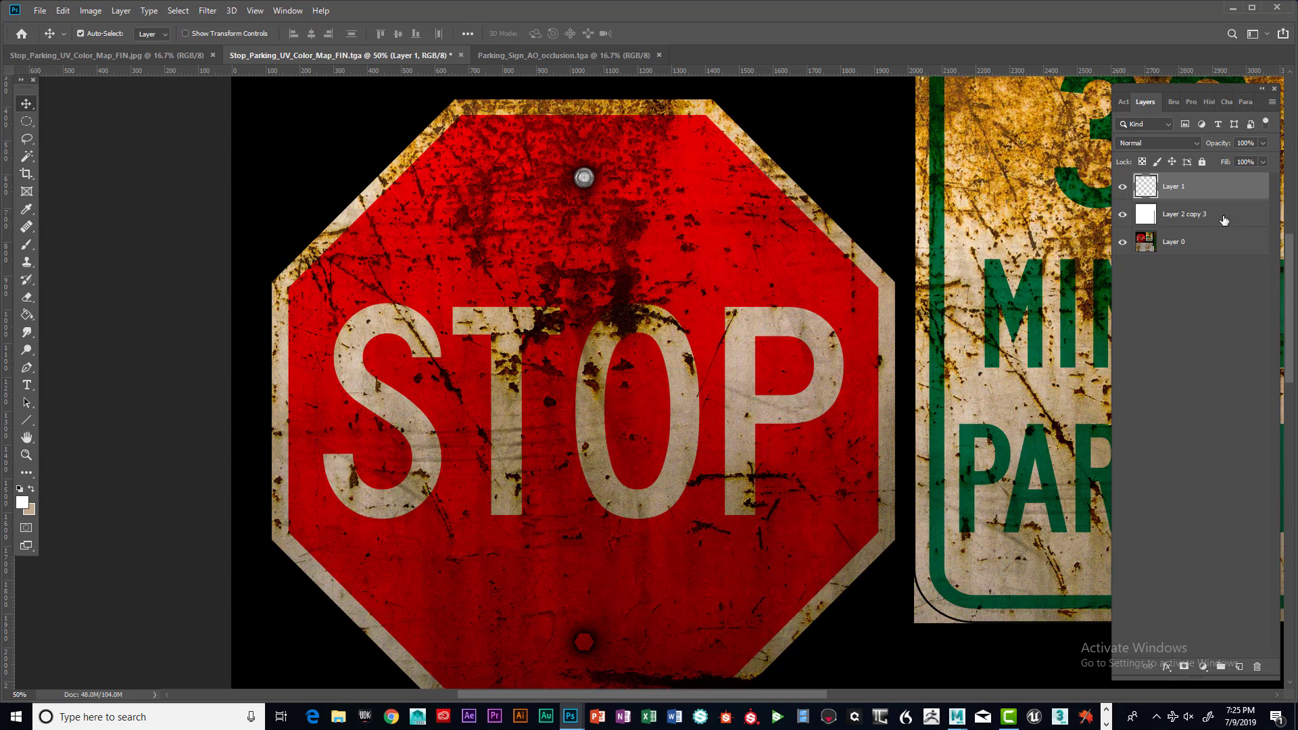
right_click(1188, 189)
click(1068, 205)
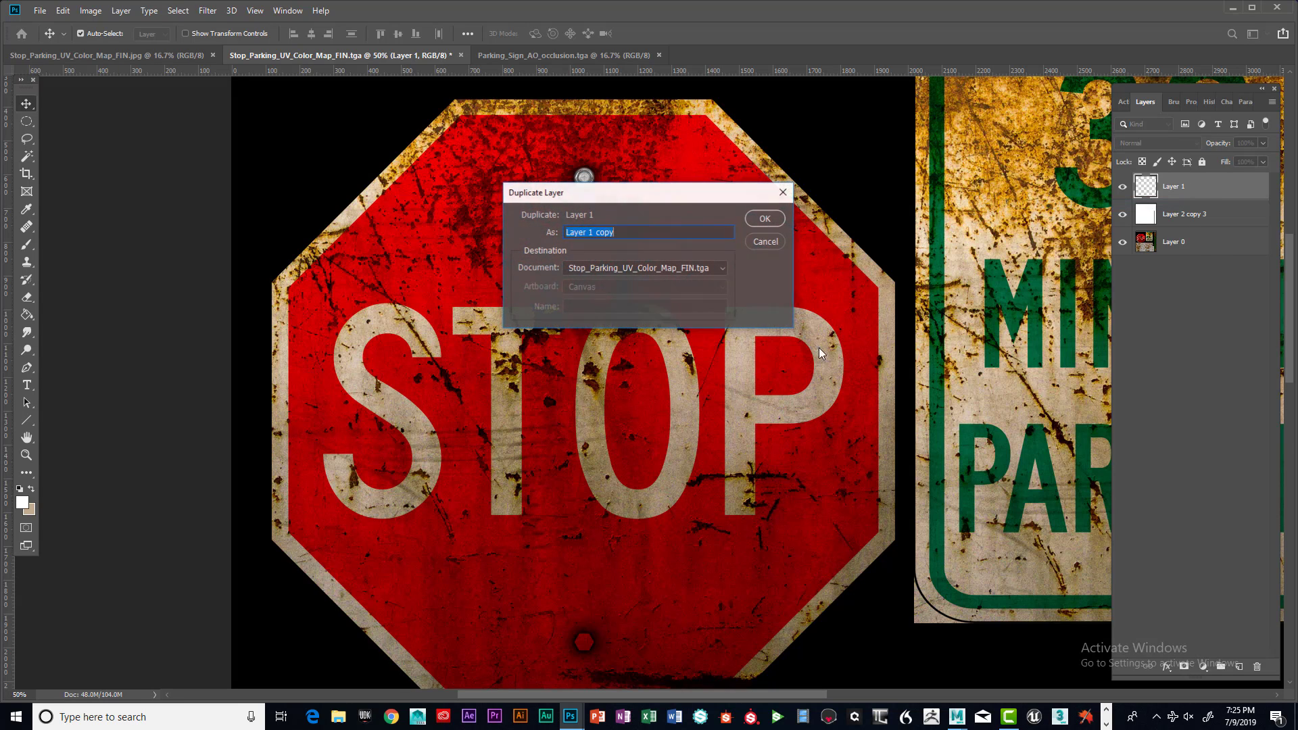
click(765, 218)
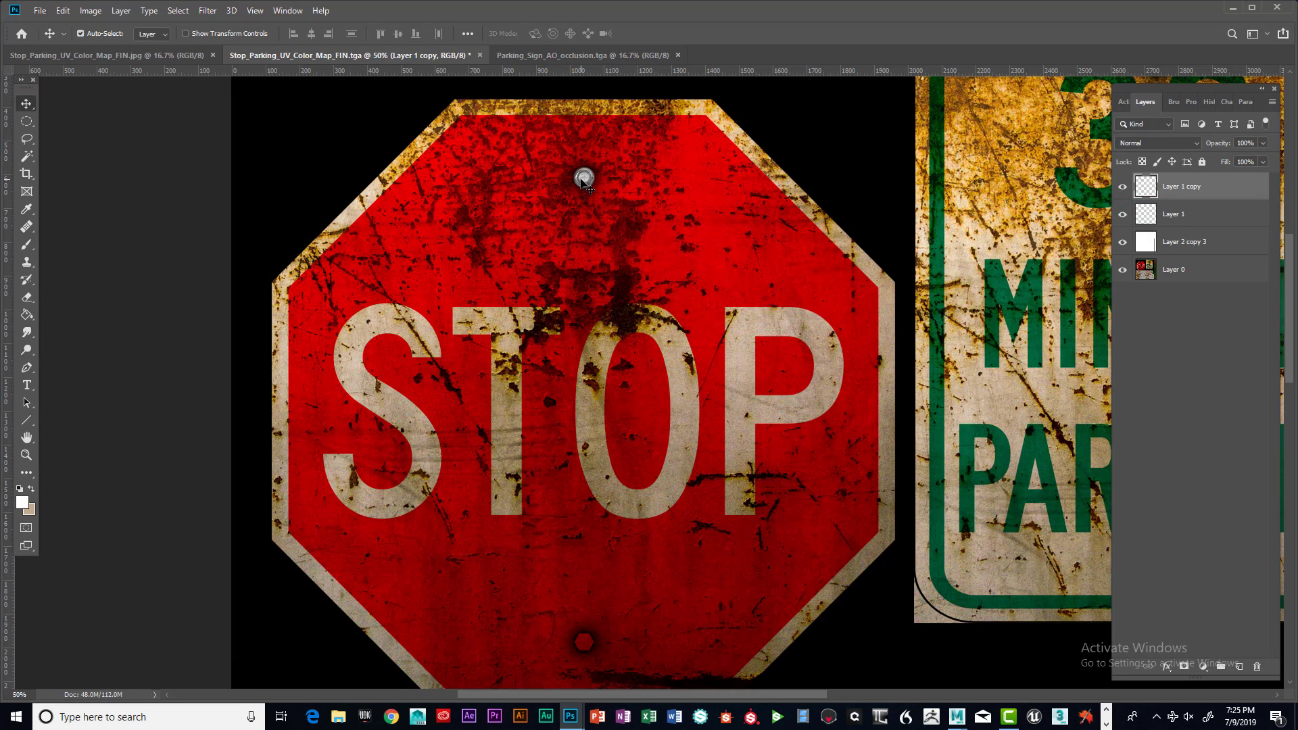
drag(584, 181, 627, 650)
Step: Duplicate the bolt layer as Layer 1 copy 2 and align the copy over the parking sign's lower painted bolt head
scroll(822, 562, down, 3)
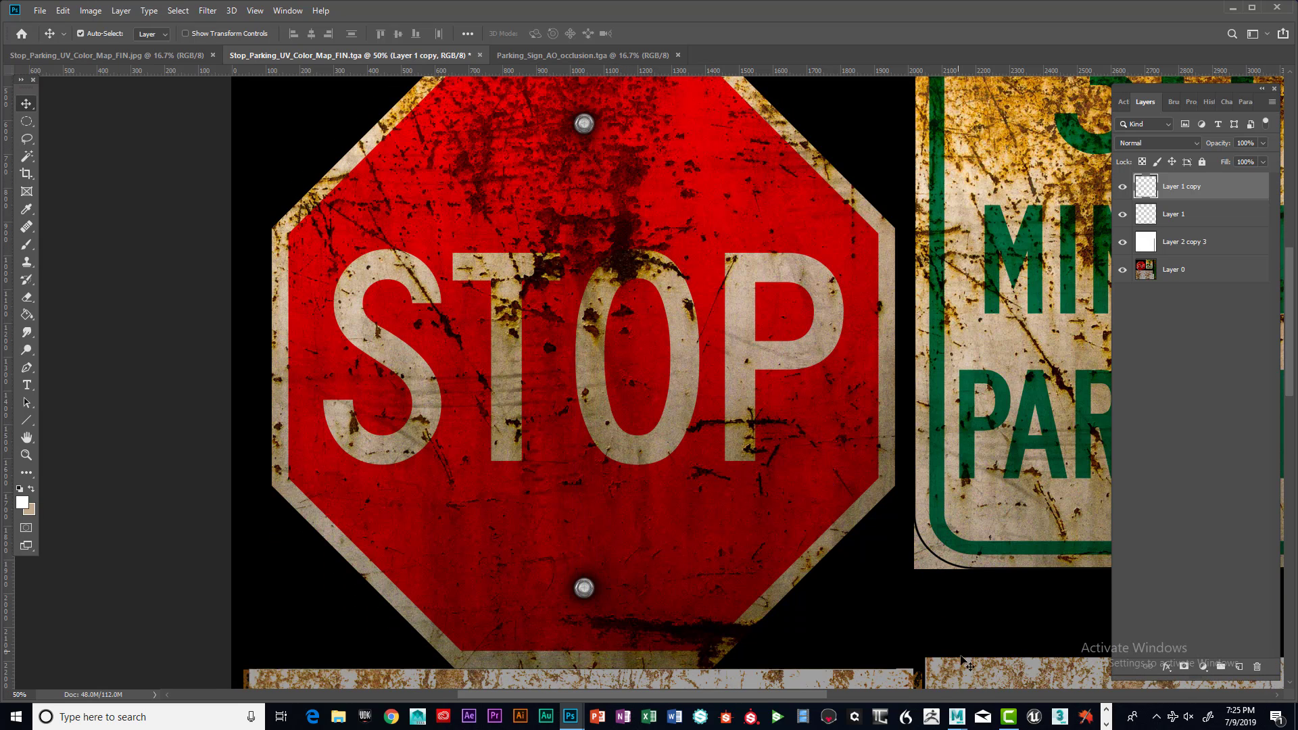
drag(821, 693, 892, 691)
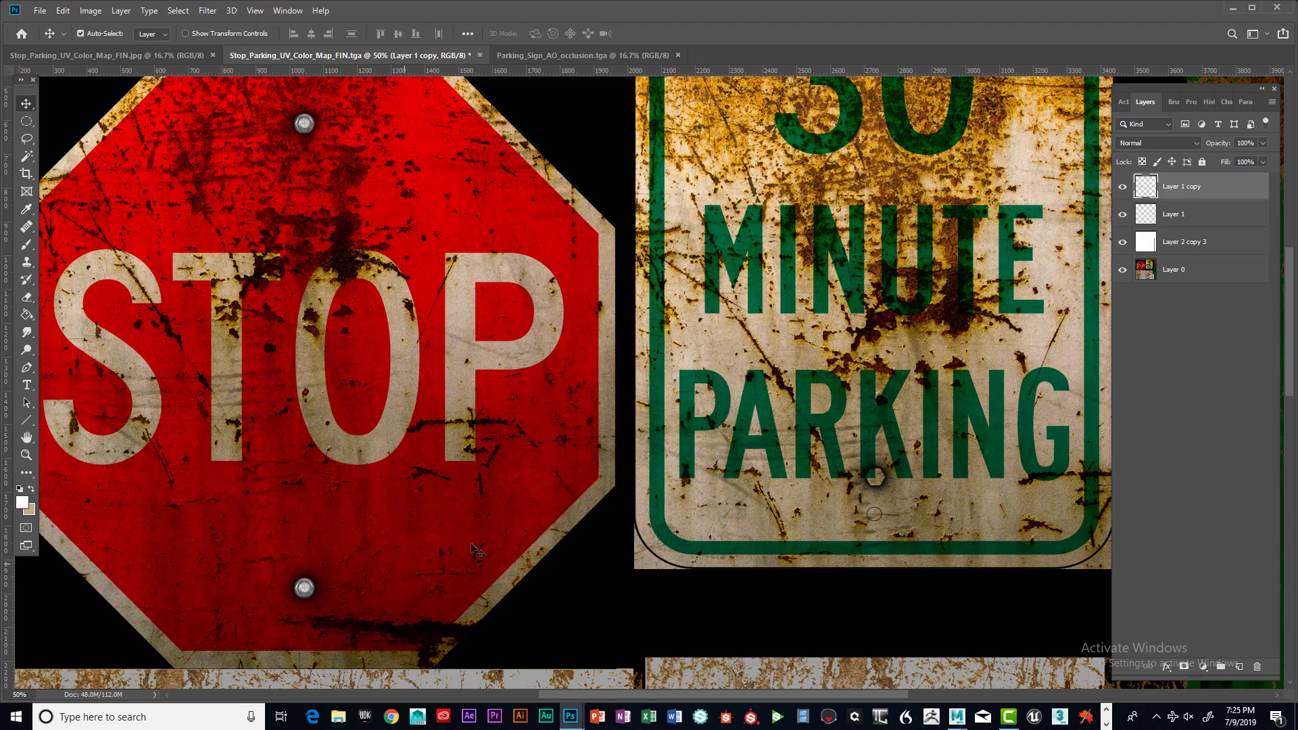
right_click(1202, 188)
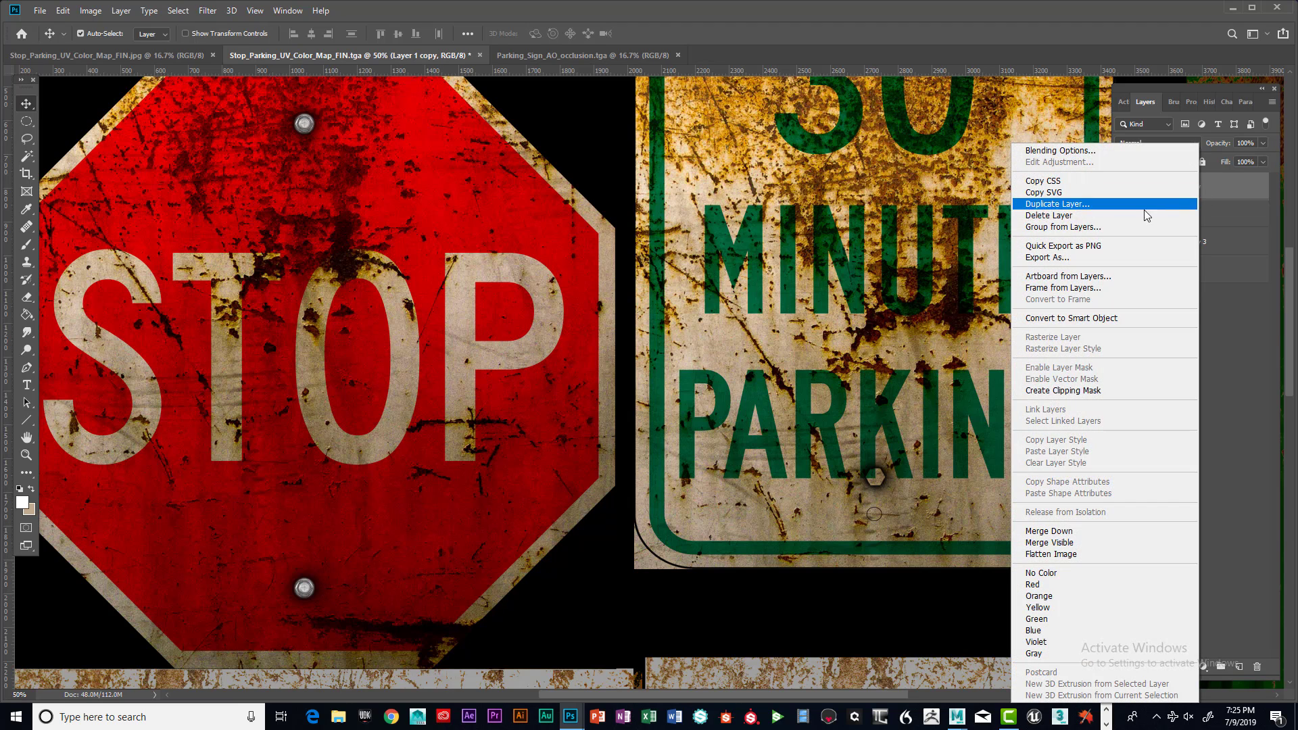
click(1083, 206)
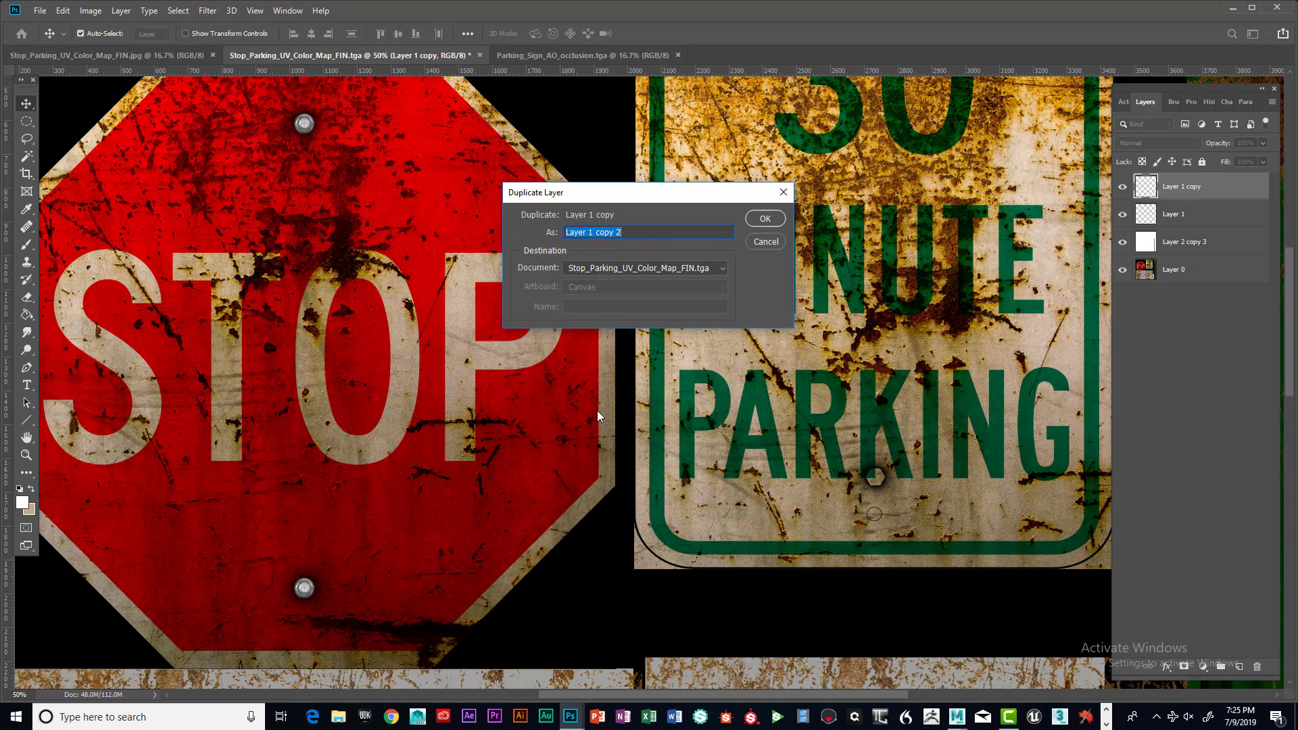
click(756, 220)
drag(340, 581, 877, 483)
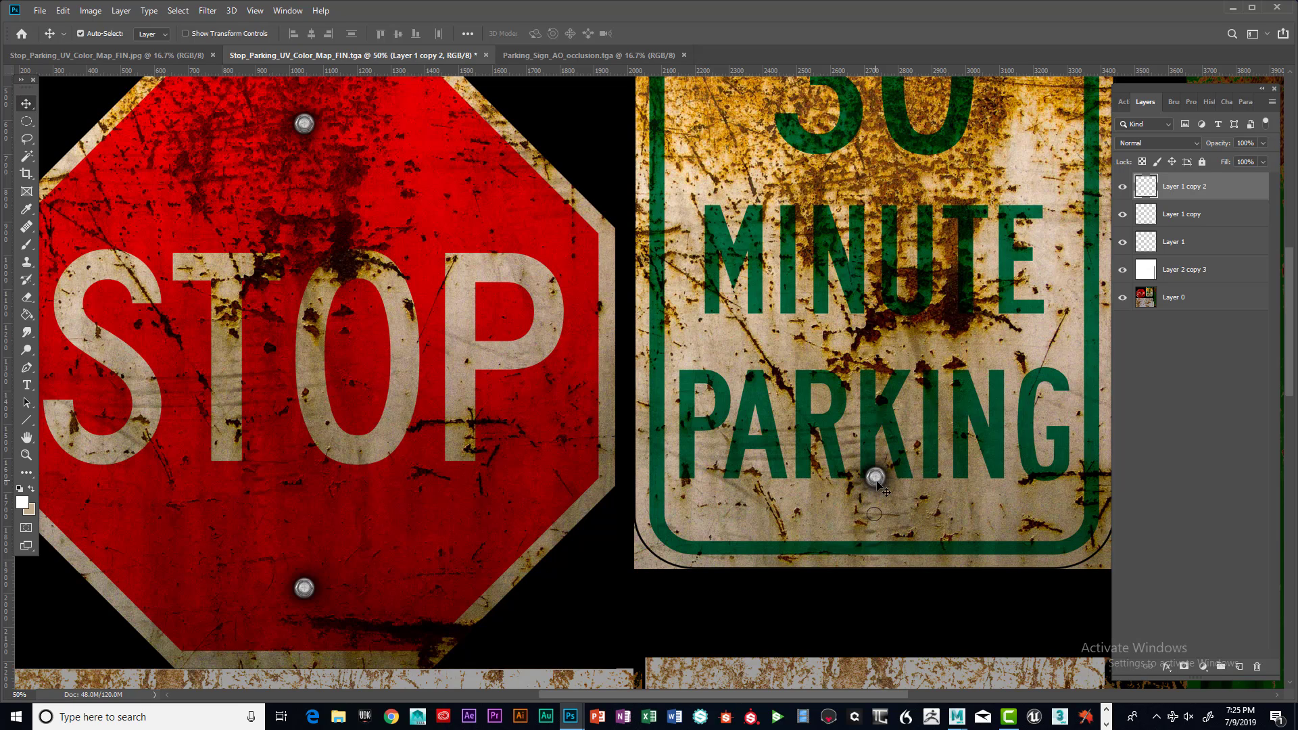
key(Right)
key(Right)
key(Left)
key(Right)
Step: Duplicate the parking sign's bolt layer as Layer 1 copy 3 and move the copy over the painted bolt head beside the 30
scroll(868, 369, down, 1)
scroll(863, 363, up, 6)
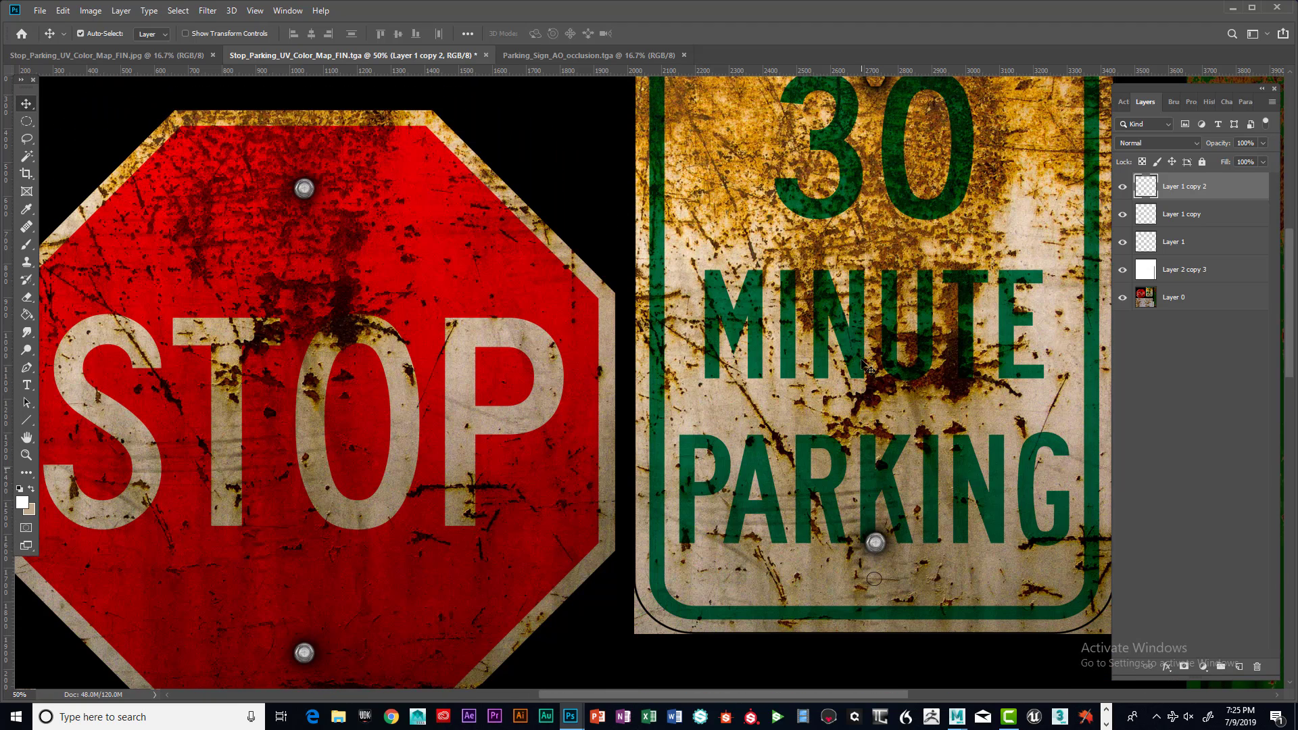
scroll(868, 370, up, 3)
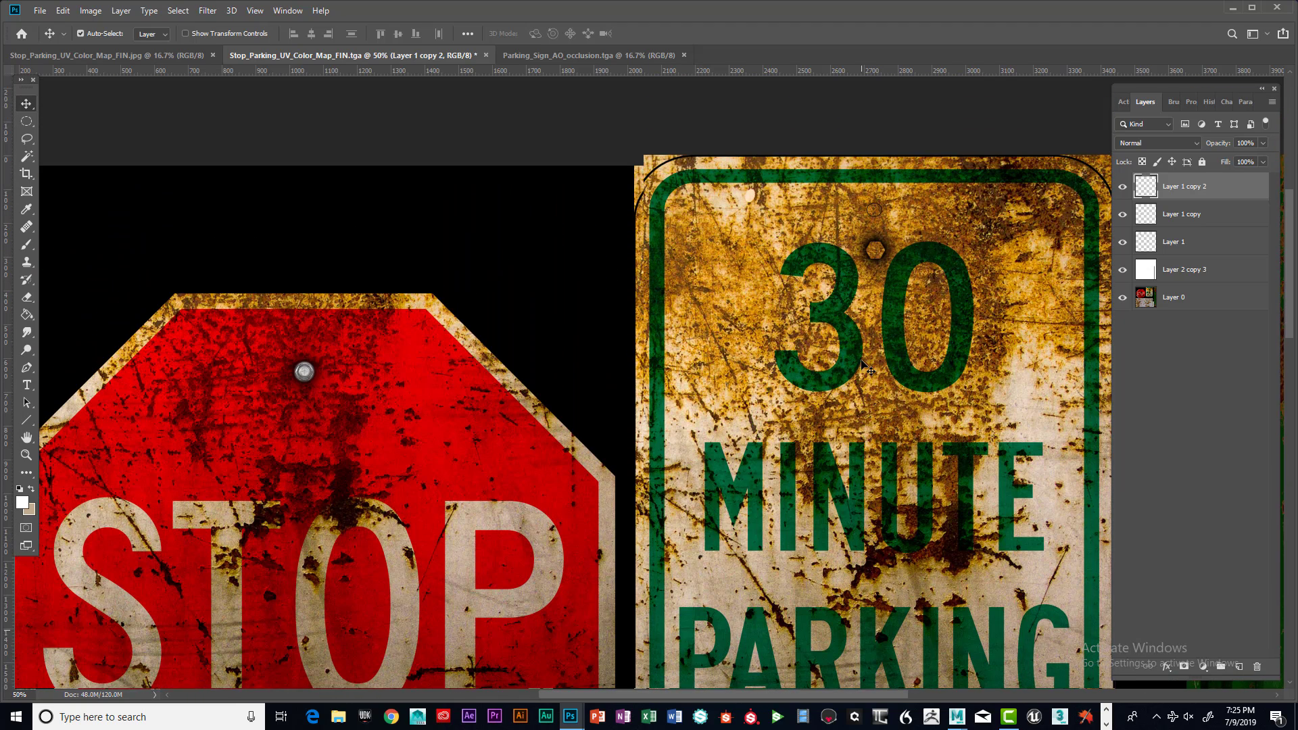
scroll(867, 369, down, 1)
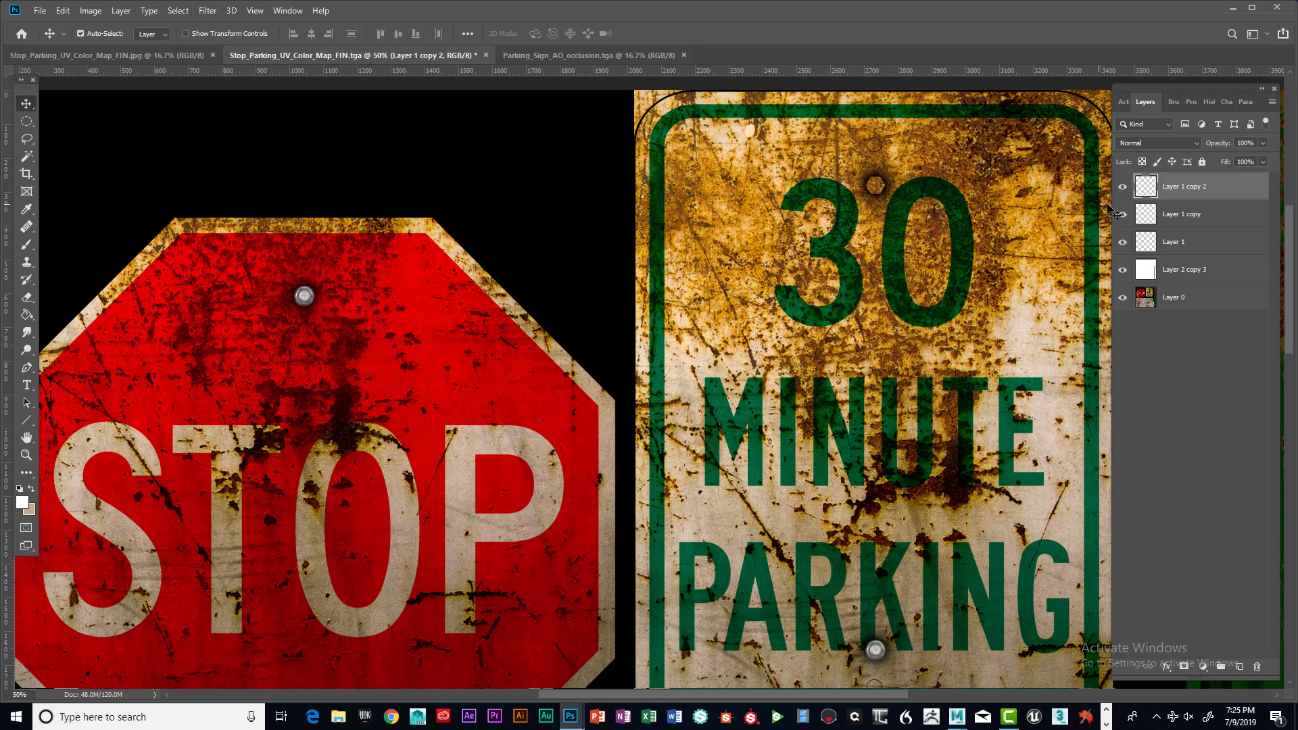
right_click(1188, 186)
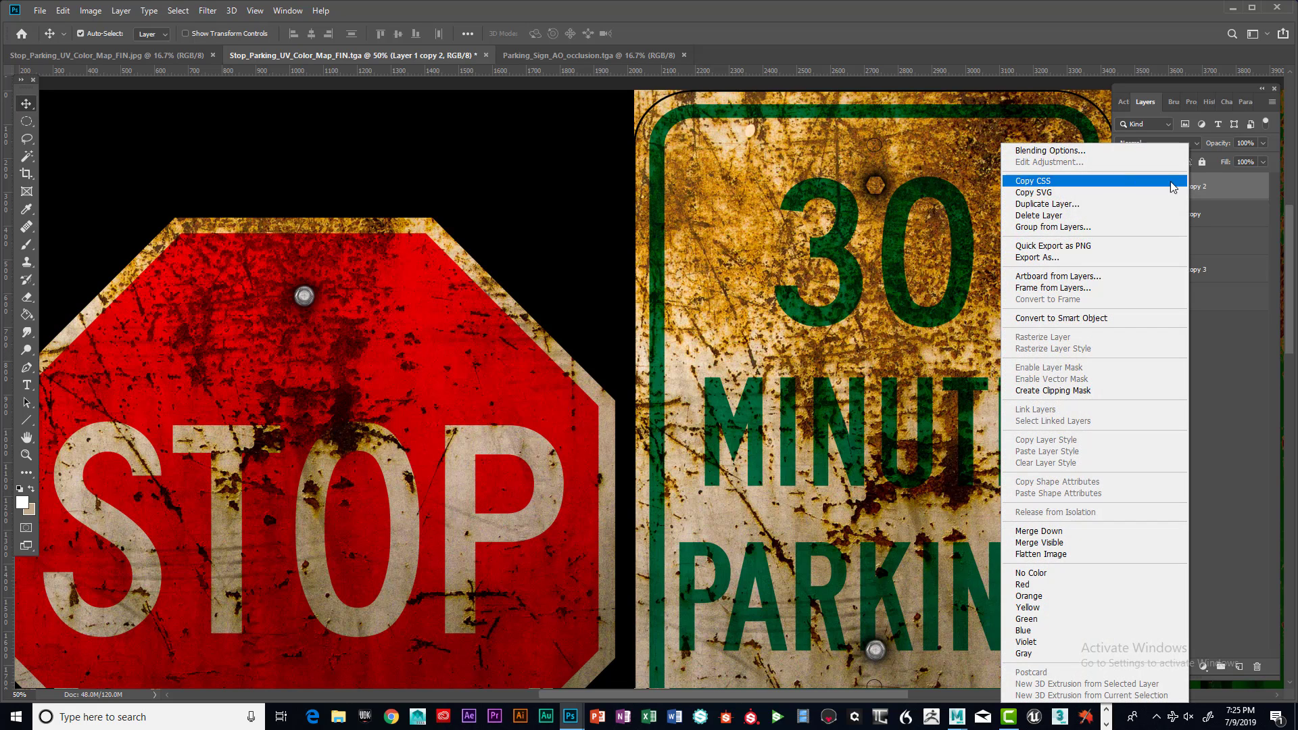
click(1056, 204)
click(763, 215)
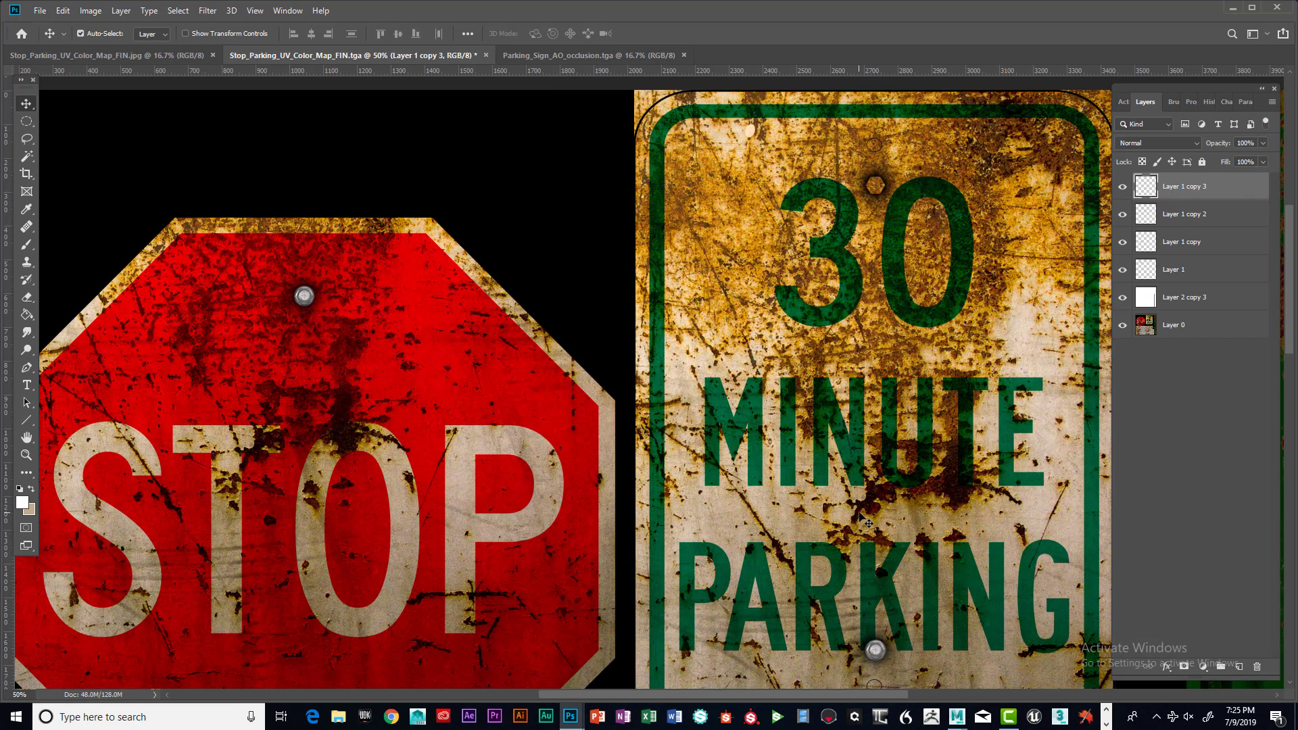
drag(876, 650, 883, 191)
Step: Nudge the parking sign's upper bolt vertically into alignment with the painted bolt head underneath
key(Up)
key(Up)
key(Up)
key(Up)
key(Up)
key(Down)
key(Down)
key(Down)
key(Down)
key(Down)
key(Down)
key(Up)
scroll(479, 267, down, 5)
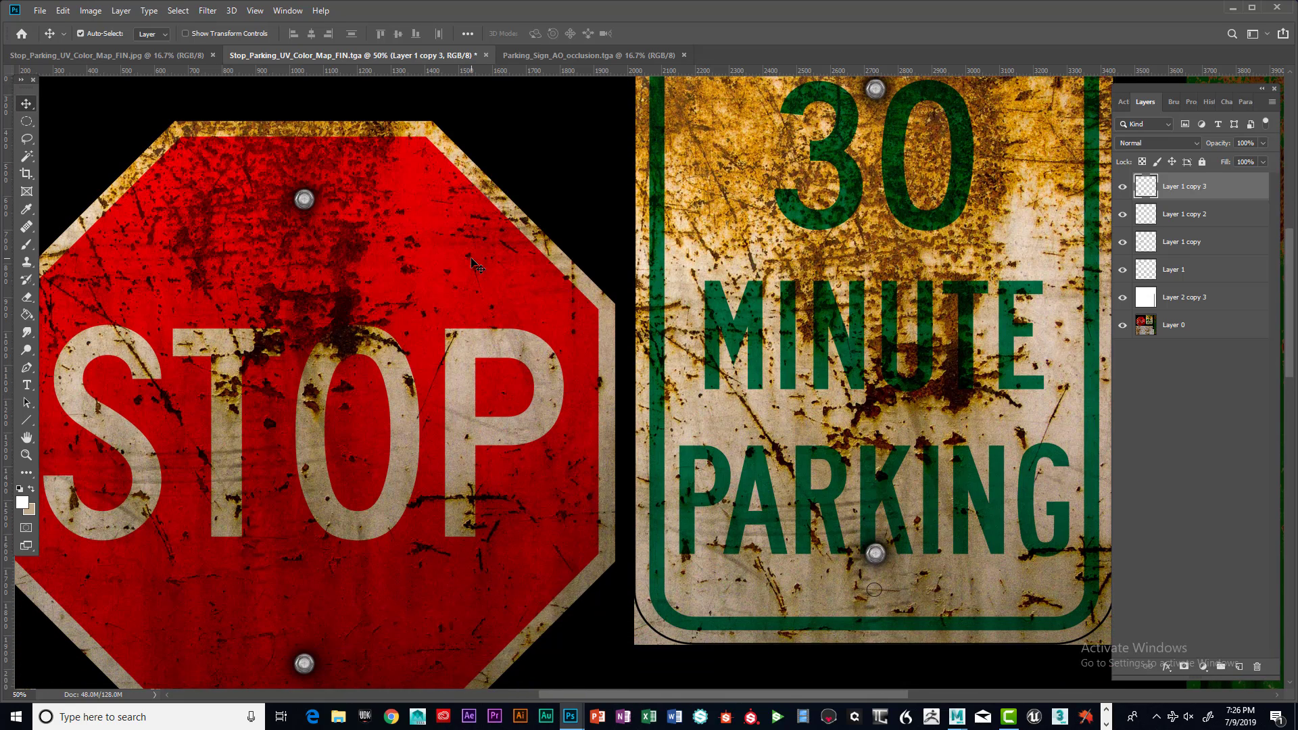
scroll(474, 264, down, 2)
scroll(474, 264, up, 3)
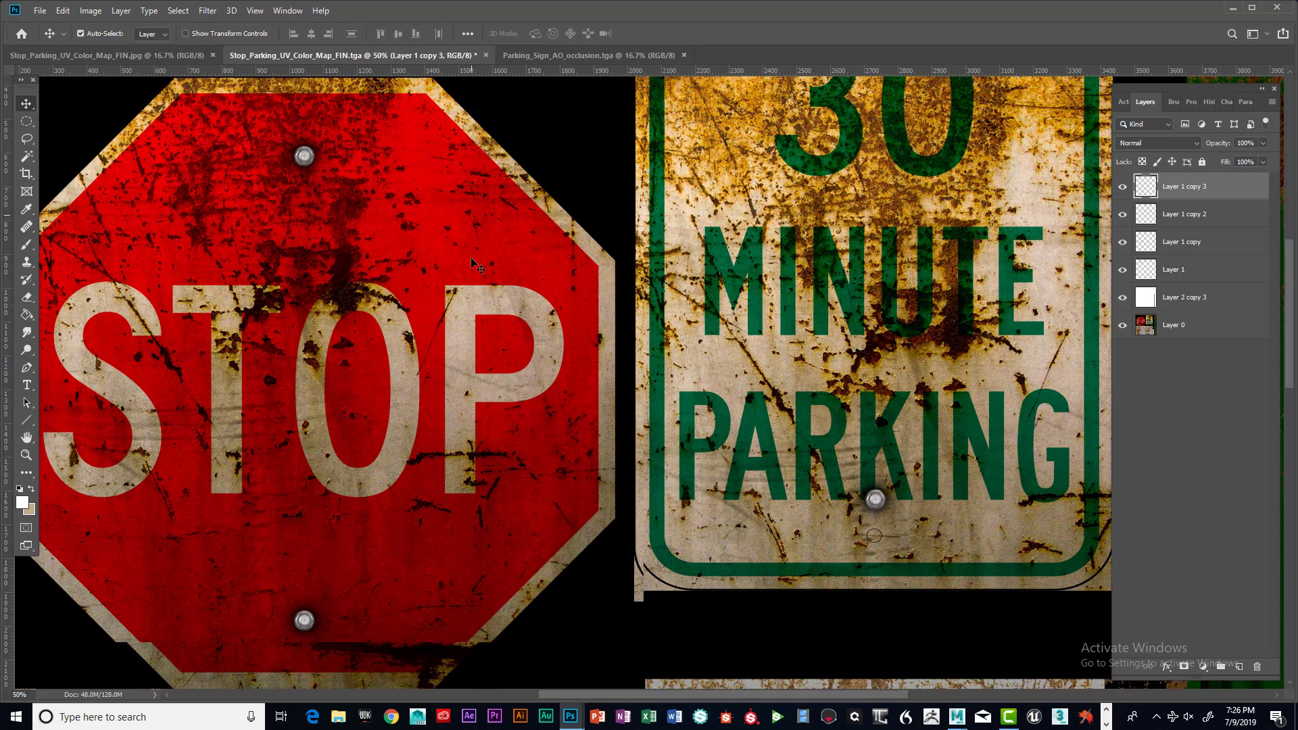
scroll(473, 264, up, 2)
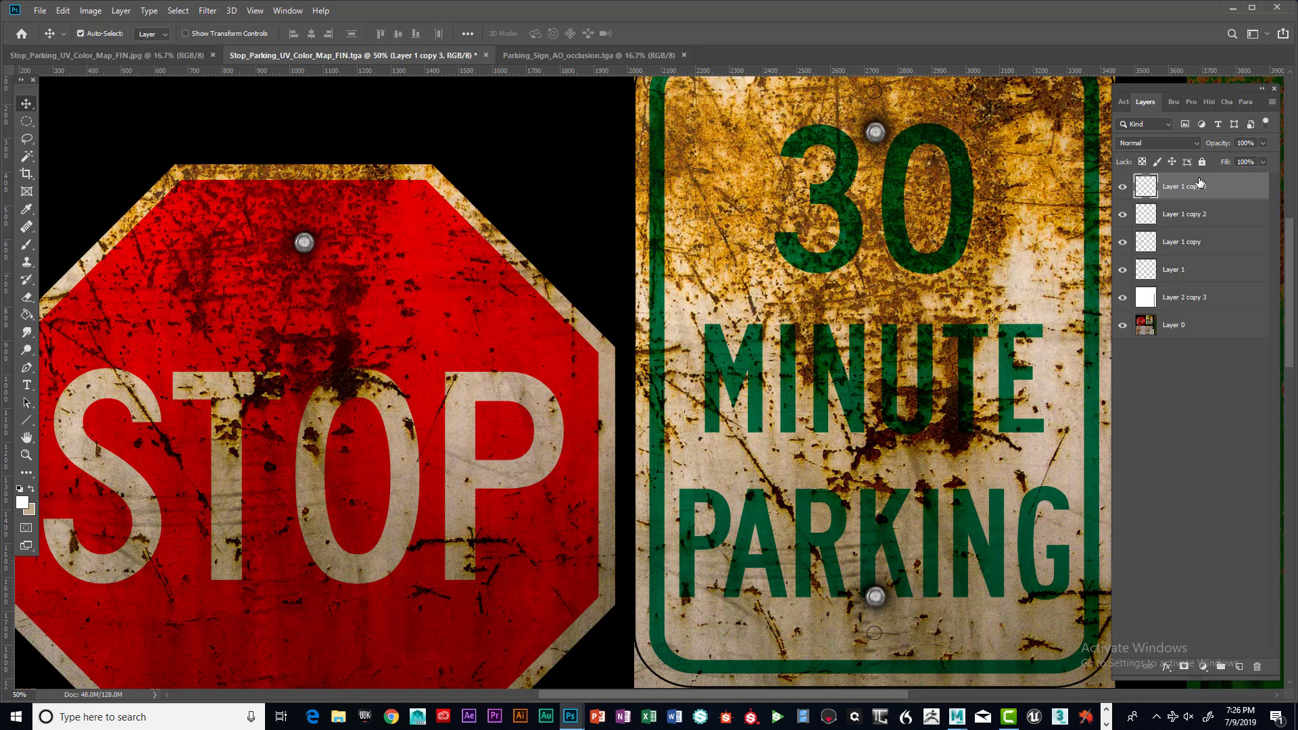
click(1176, 274)
click(91, 11)
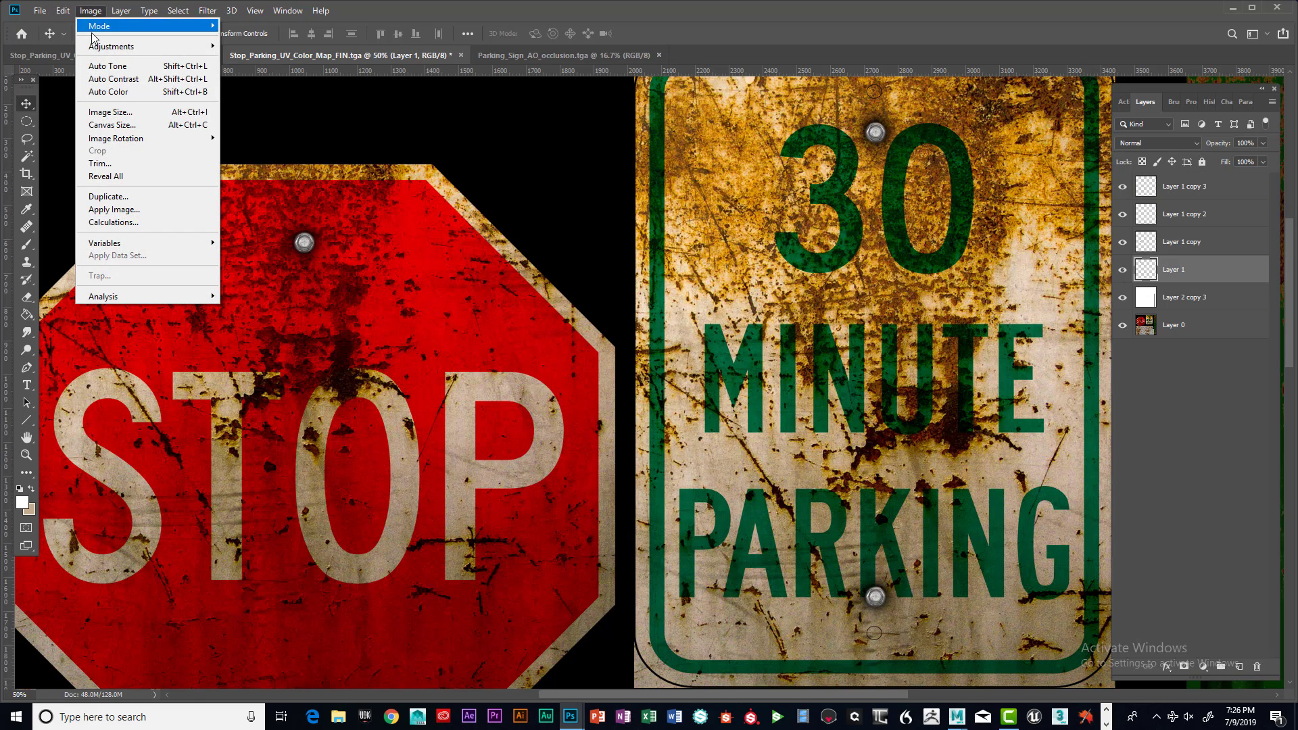
mouse_move(117, 51)
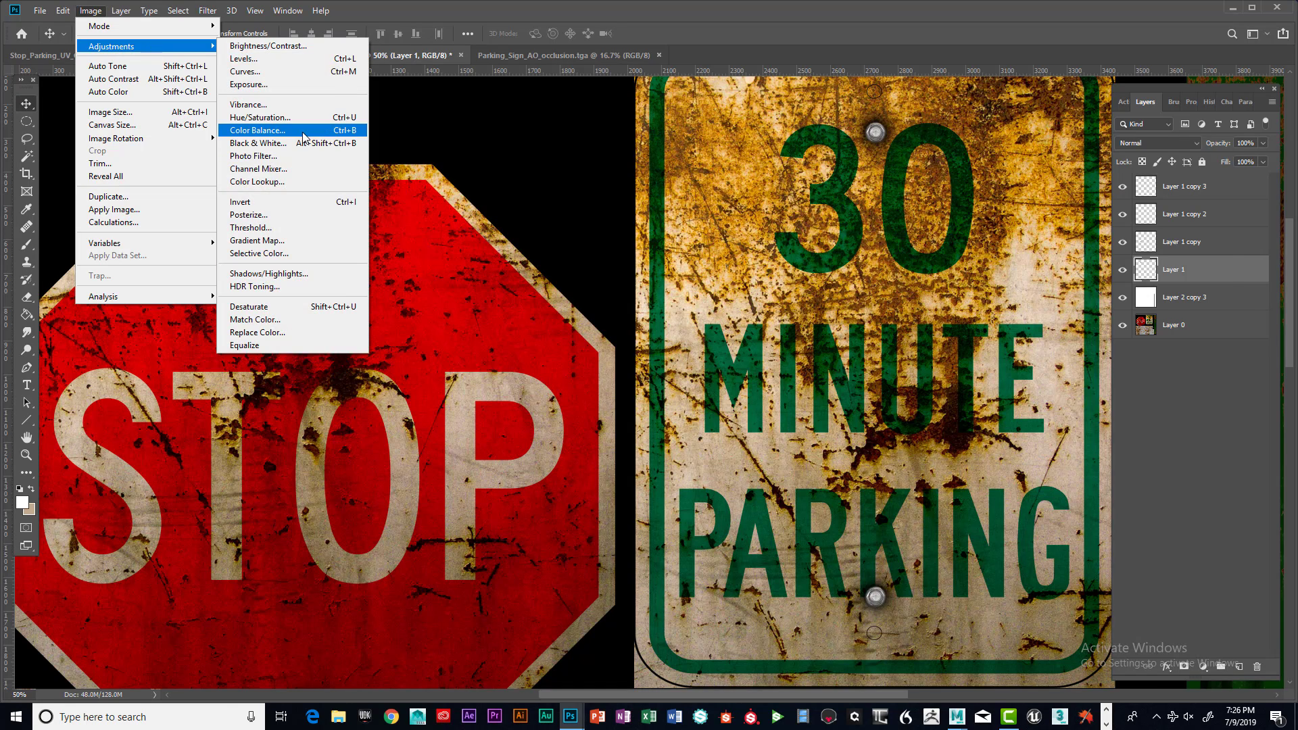
click(261, 130)
drag(1050, 195, 1088, 213)
click(945, 264)
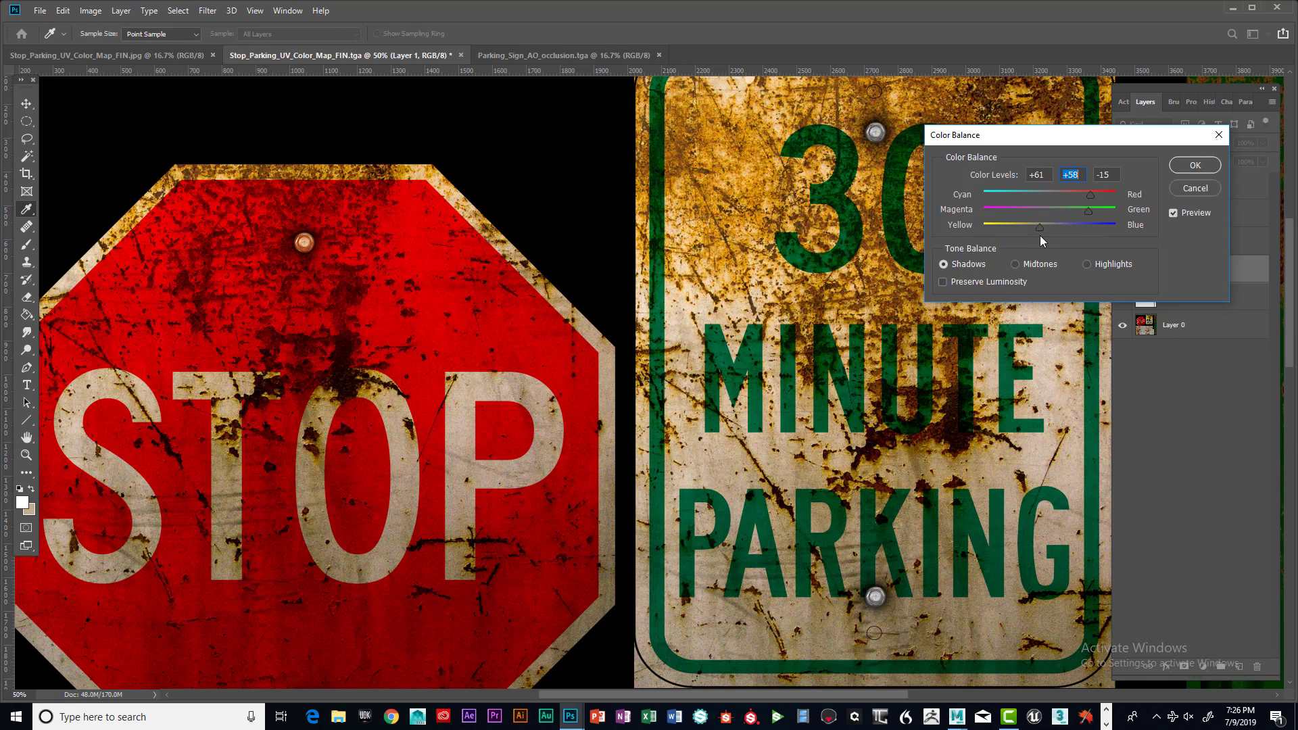
key(Tab)
click(1088, 265)
drag(1061, 196, 1002, 231)
drag(1107, 231, 1046, 230)
click(1196, 188)
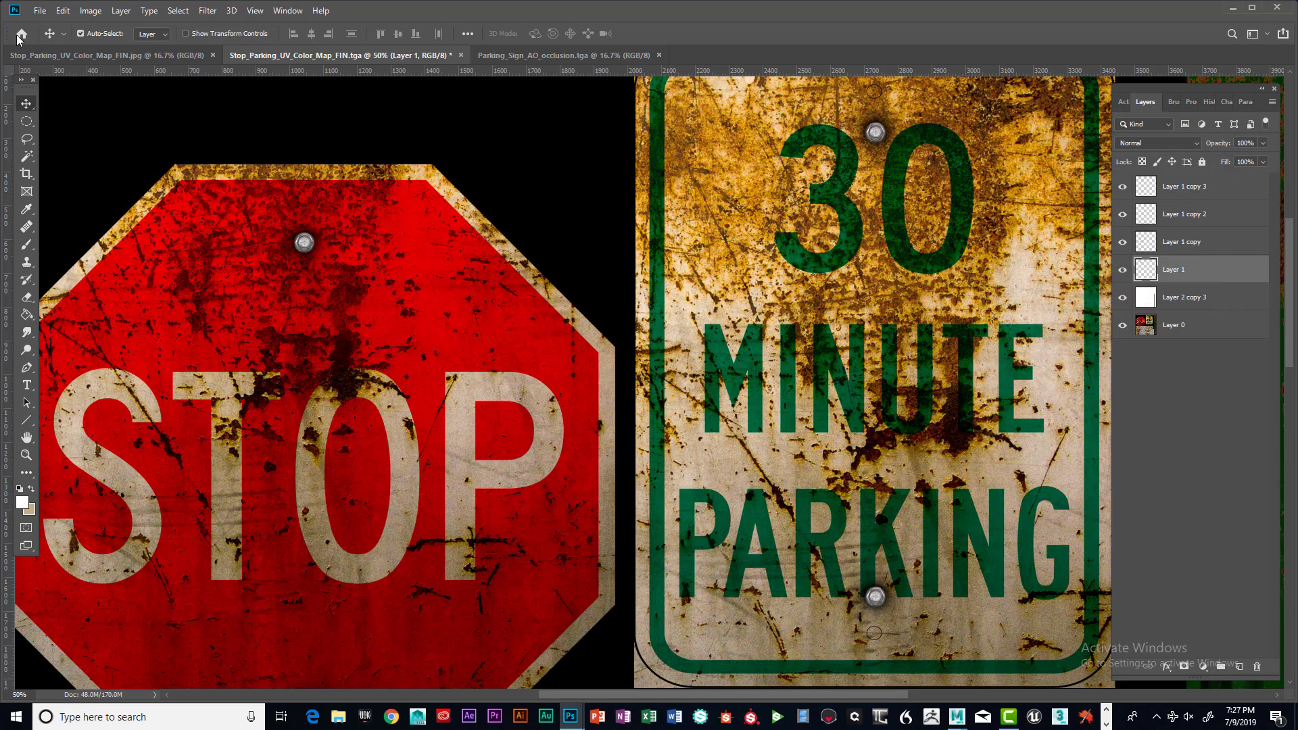
Step: Open wall_of_rusted_oil_tank and float its window over the color map, leaving the stop sign's upper bolt uncovered
click(39, 11)
click(56, 39)
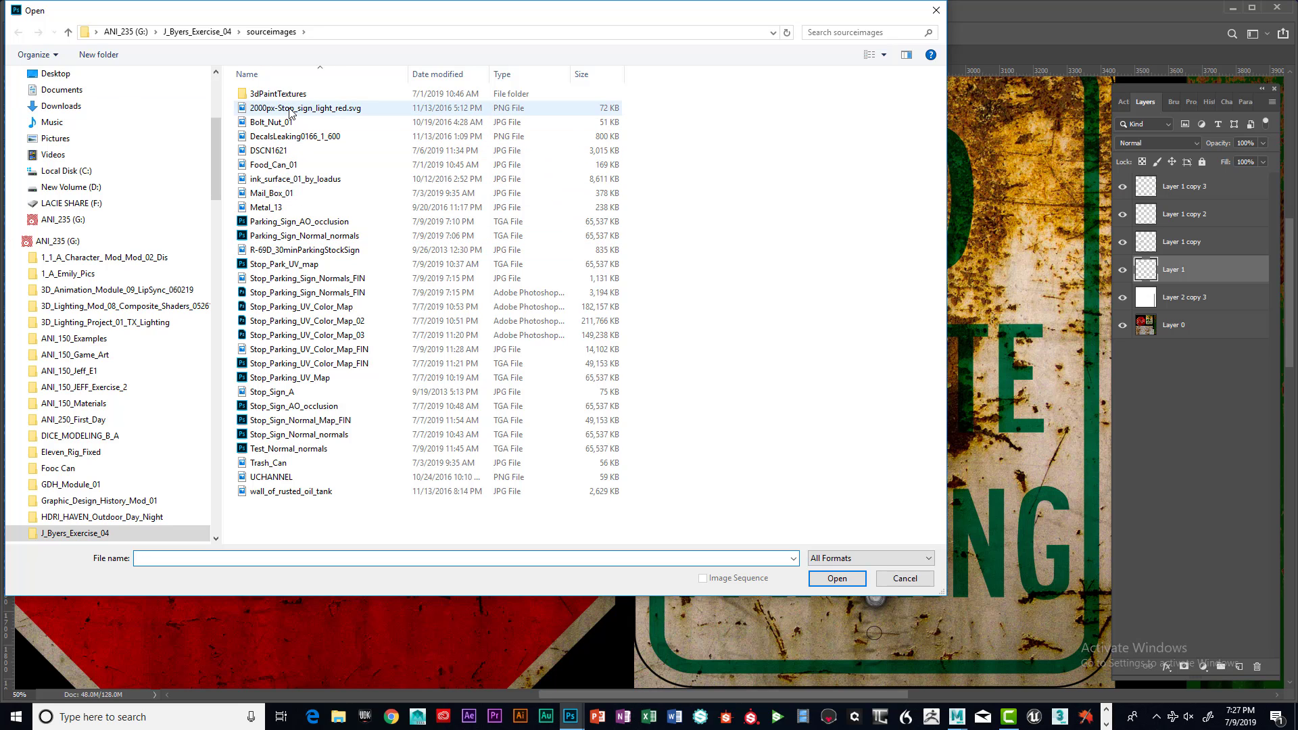
click(285, 493)
click(834, 580)
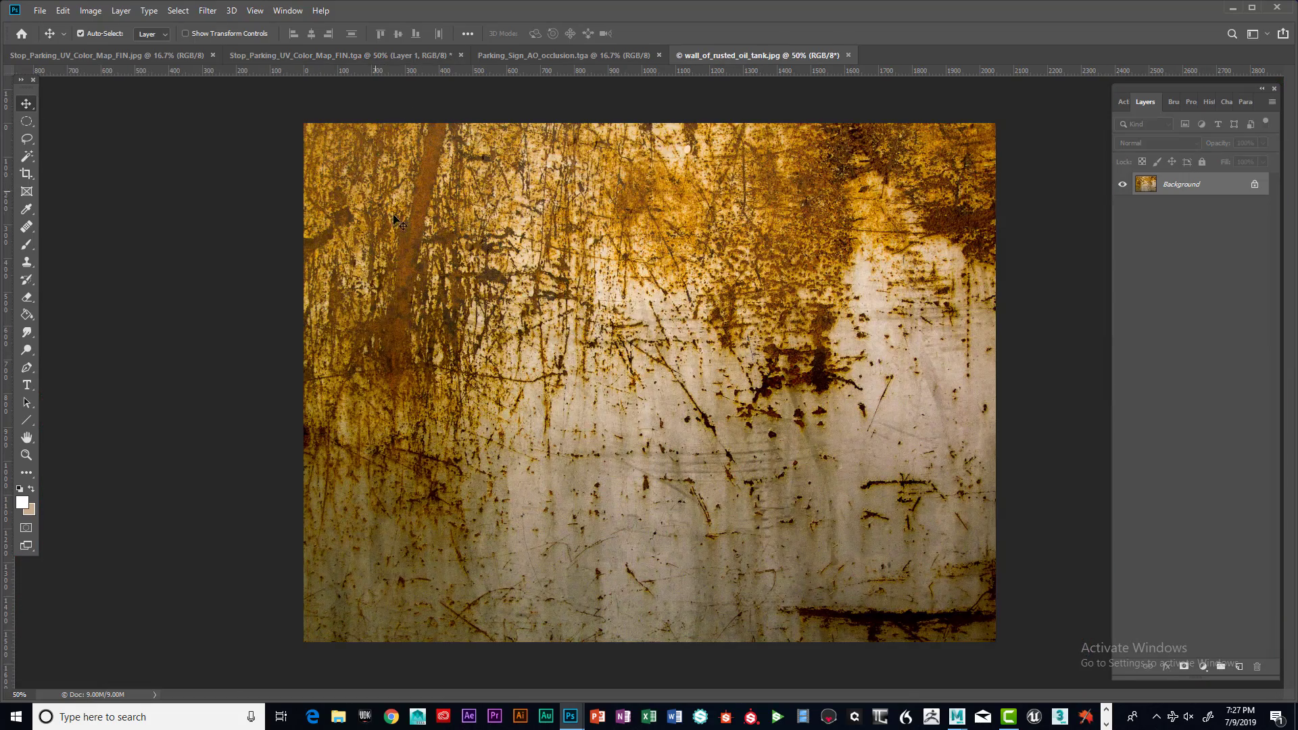
drag(694, 61, 516, 129)
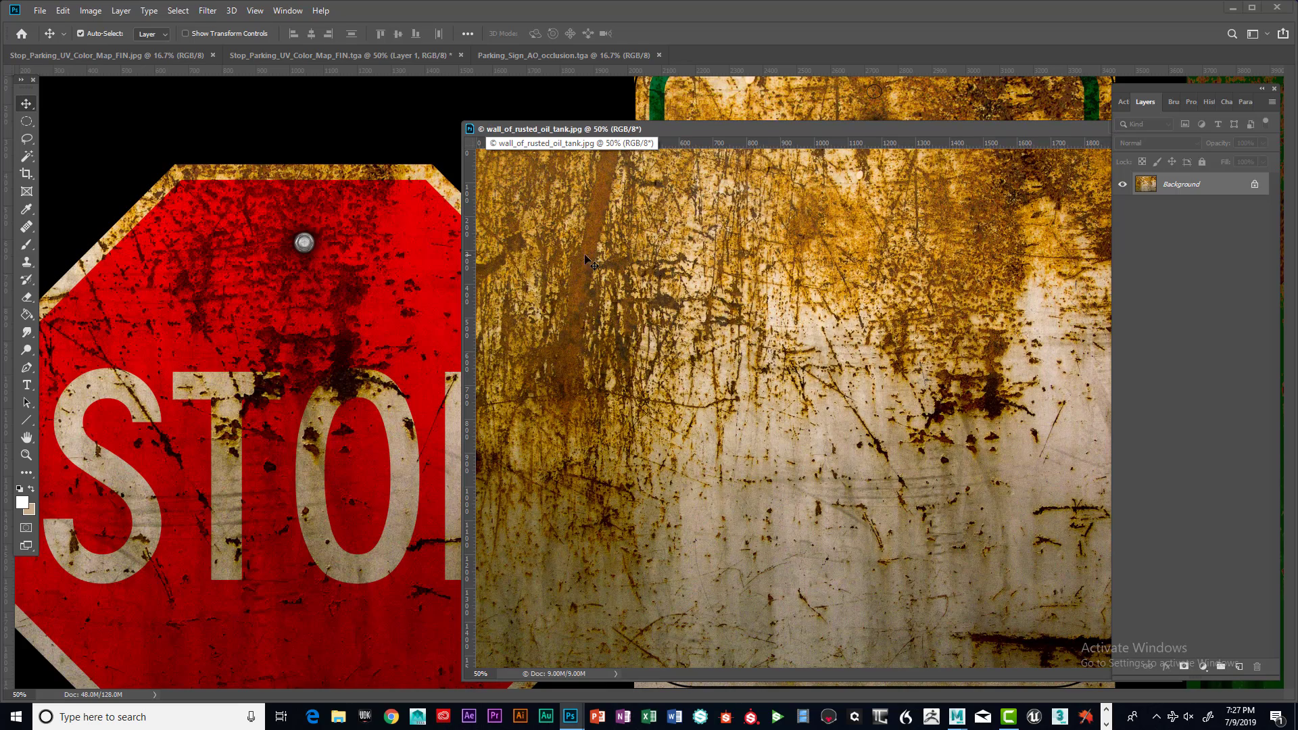
drag(850, 131, 805, 178)
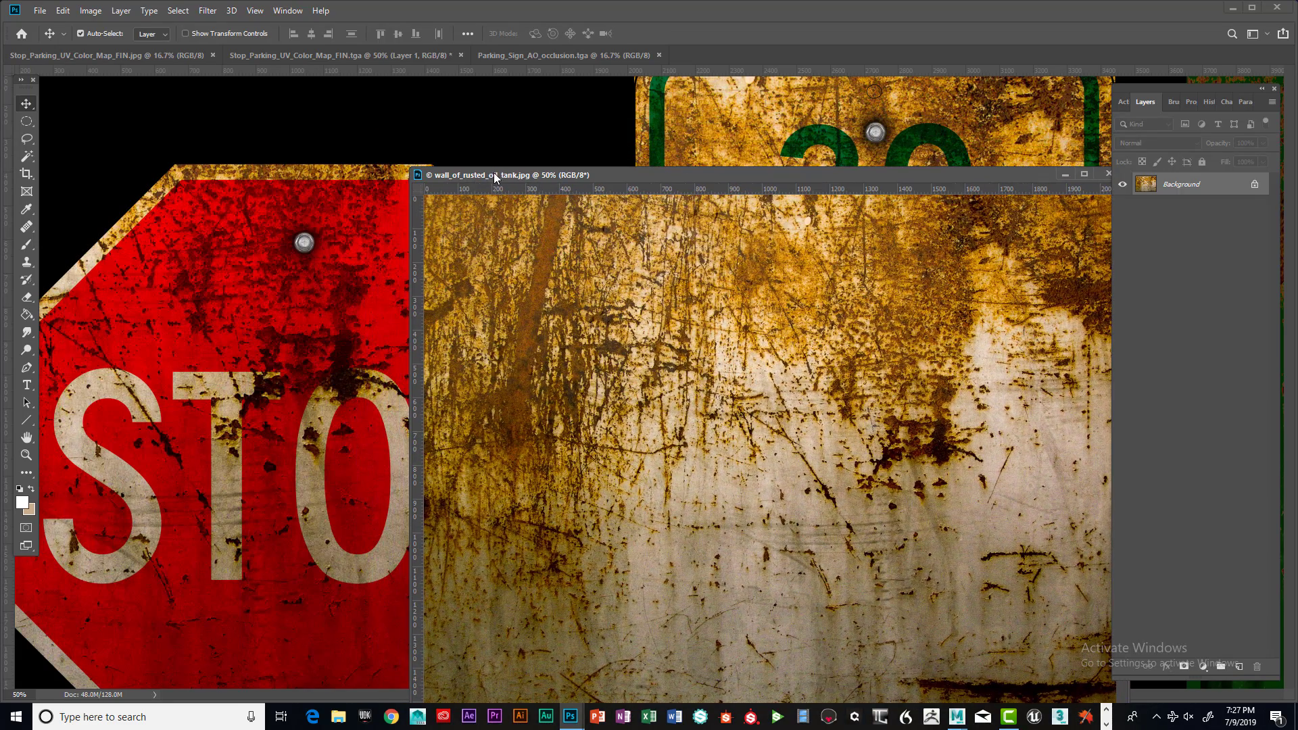
drag(497, 178, 612, 174)
Step: Copy a small rectangular patch of brown rust from wall_of_rusted_oil_tank onto the color map beside the stop sign's upper bolt
right_click(28, 124)
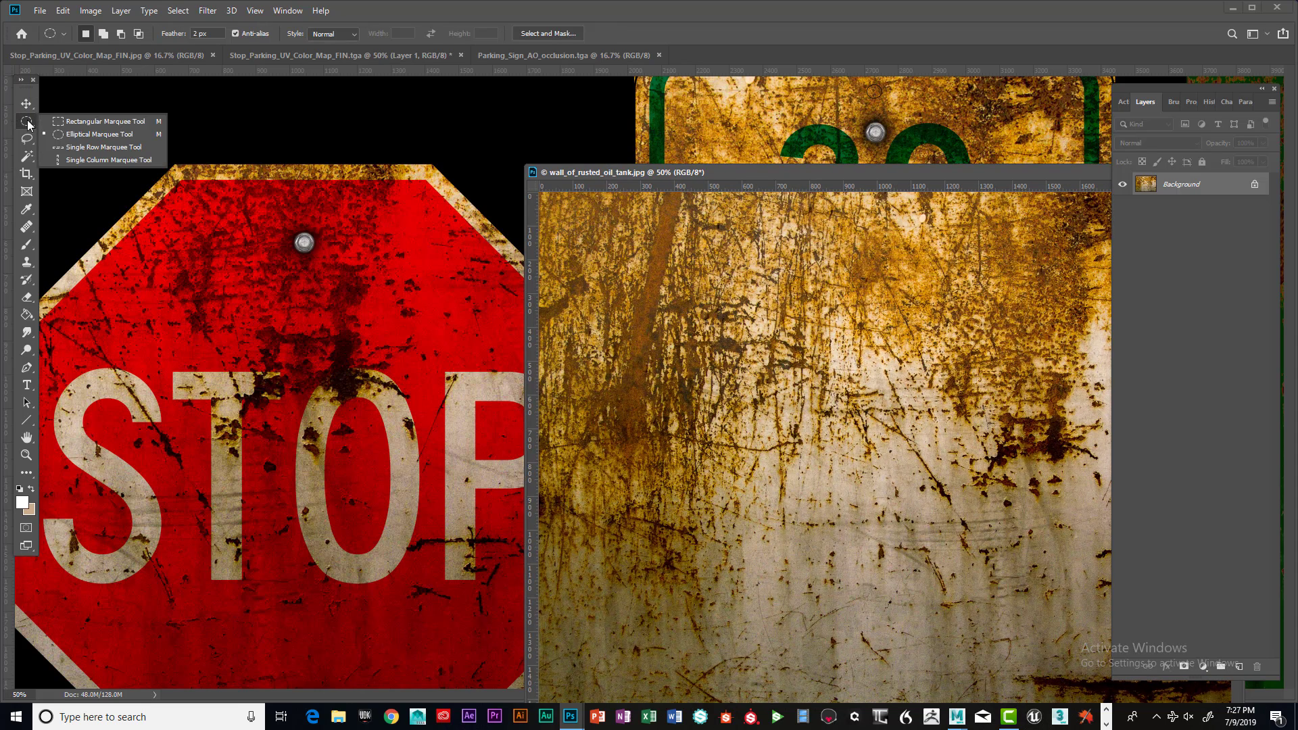
click(68, 120)
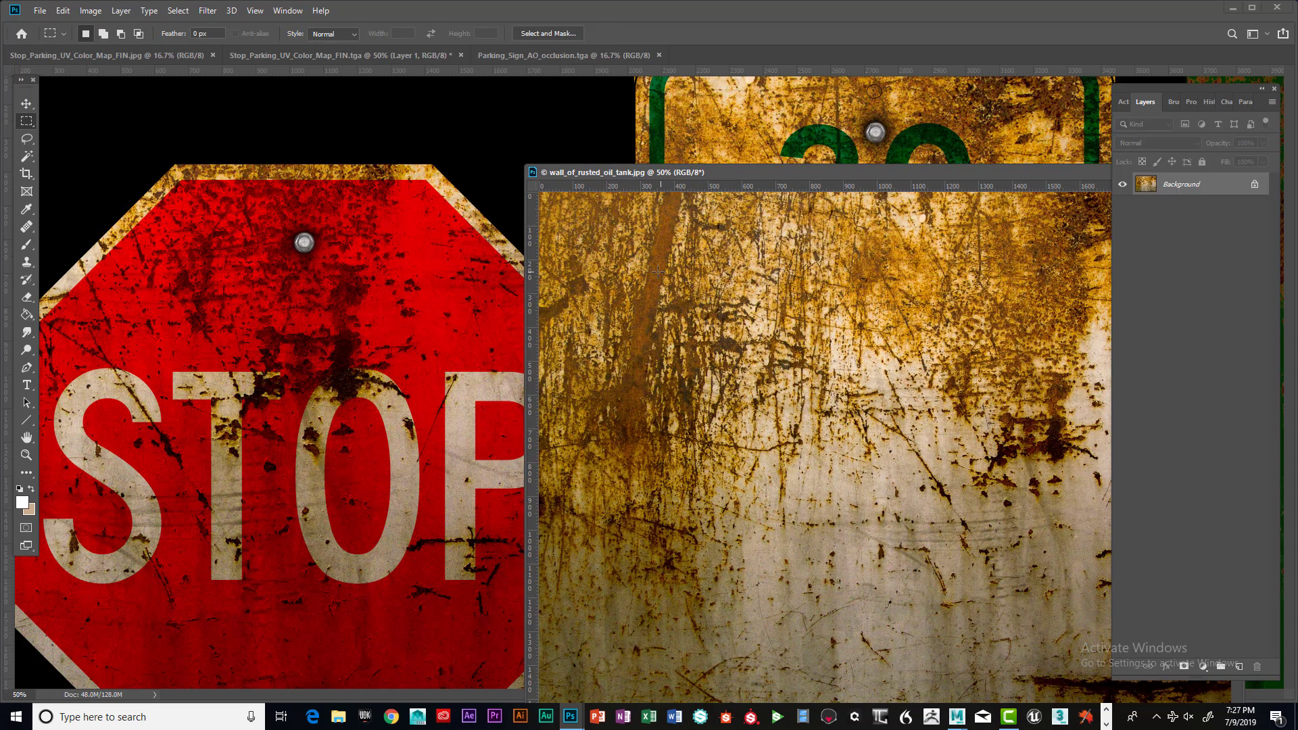
drag(648, 264, 669, 285)
click(26, 103)
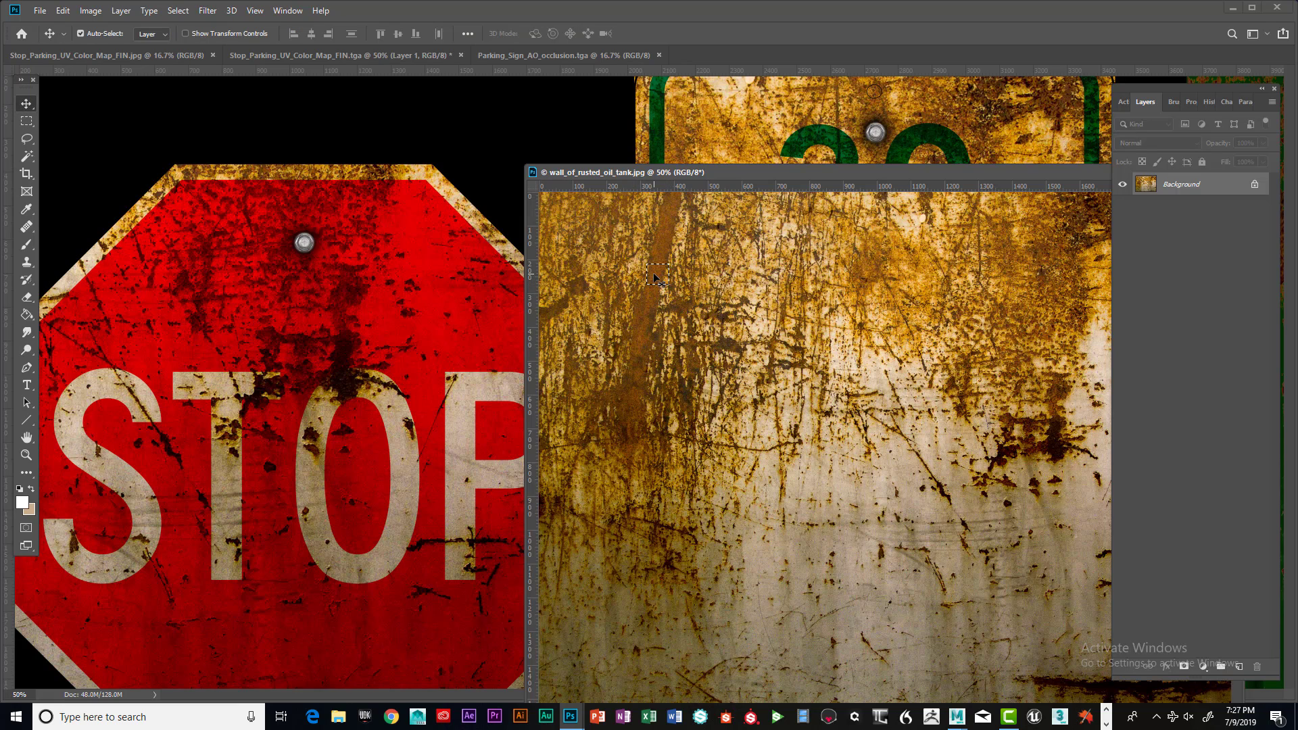
drag(657, 277, 320, 245)
Step: Minimize the rust texture window and place the rust patch squarely over the stop sign's upper bolt
drag(737, 176, 519, 221)
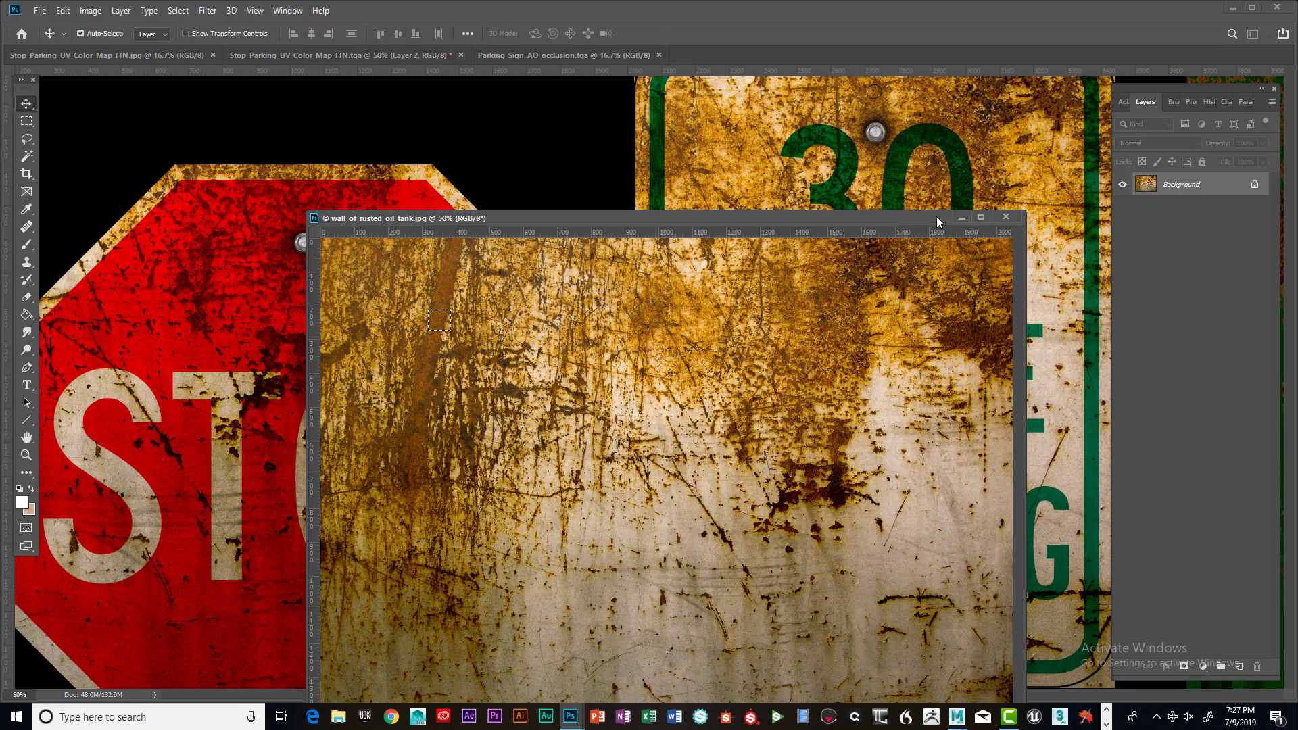
click(961, 218)
drag(336, 251, 299, 246)
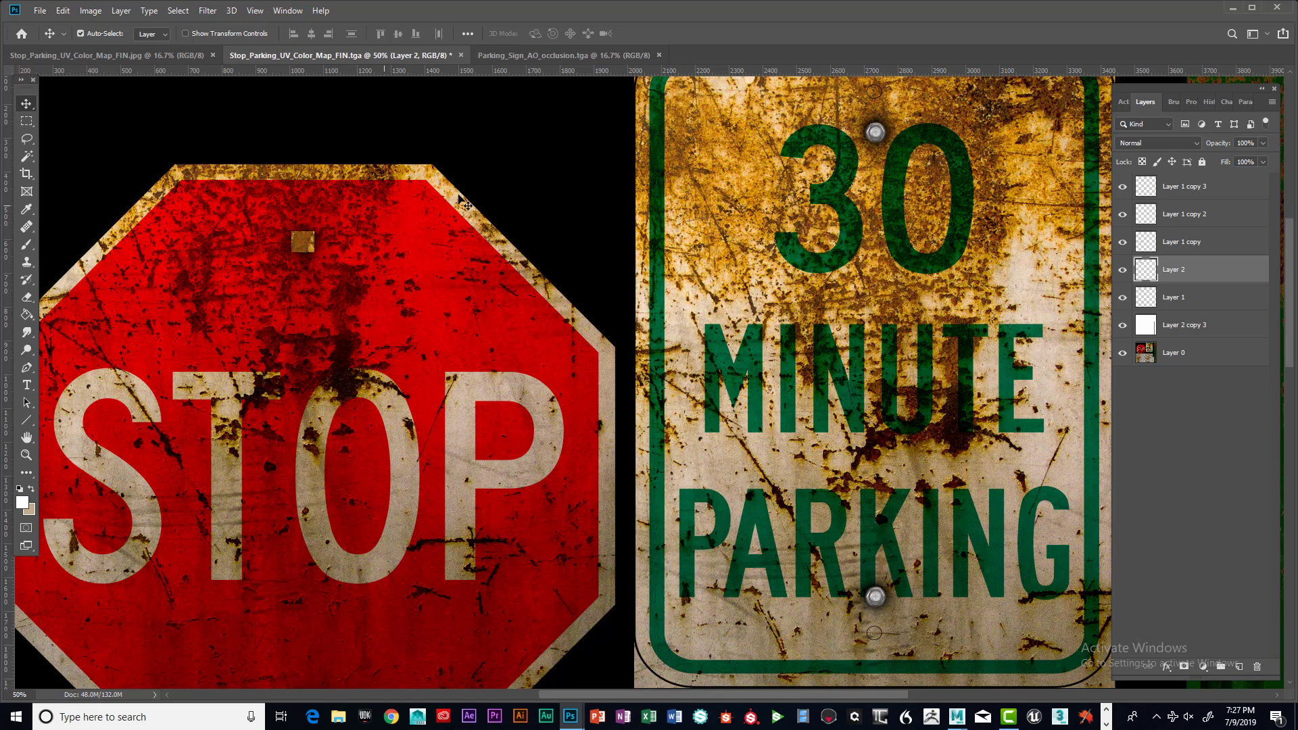
Step: Set the rust patch layer's blend mode to Multiply and compare the bolt with and without it
click(1122, 270)
click(1122, 270)
click(1193, 144)
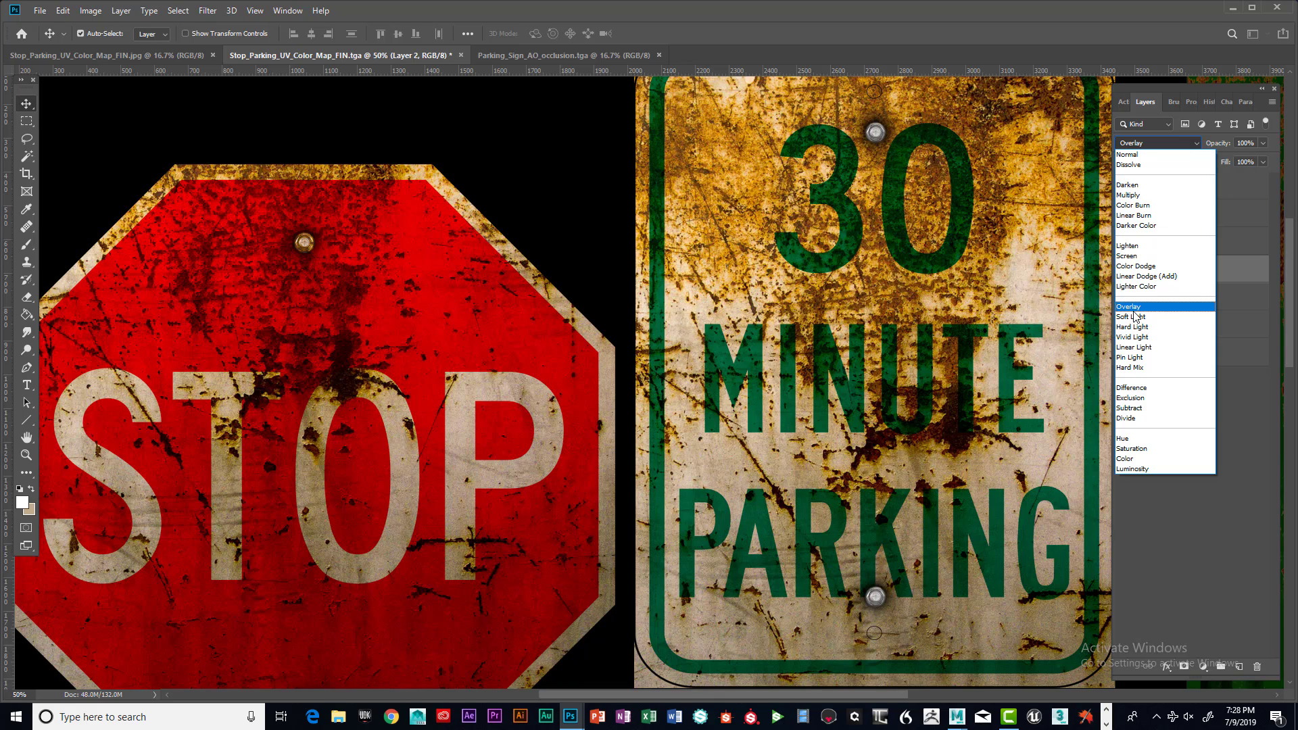
click(1139, 197)
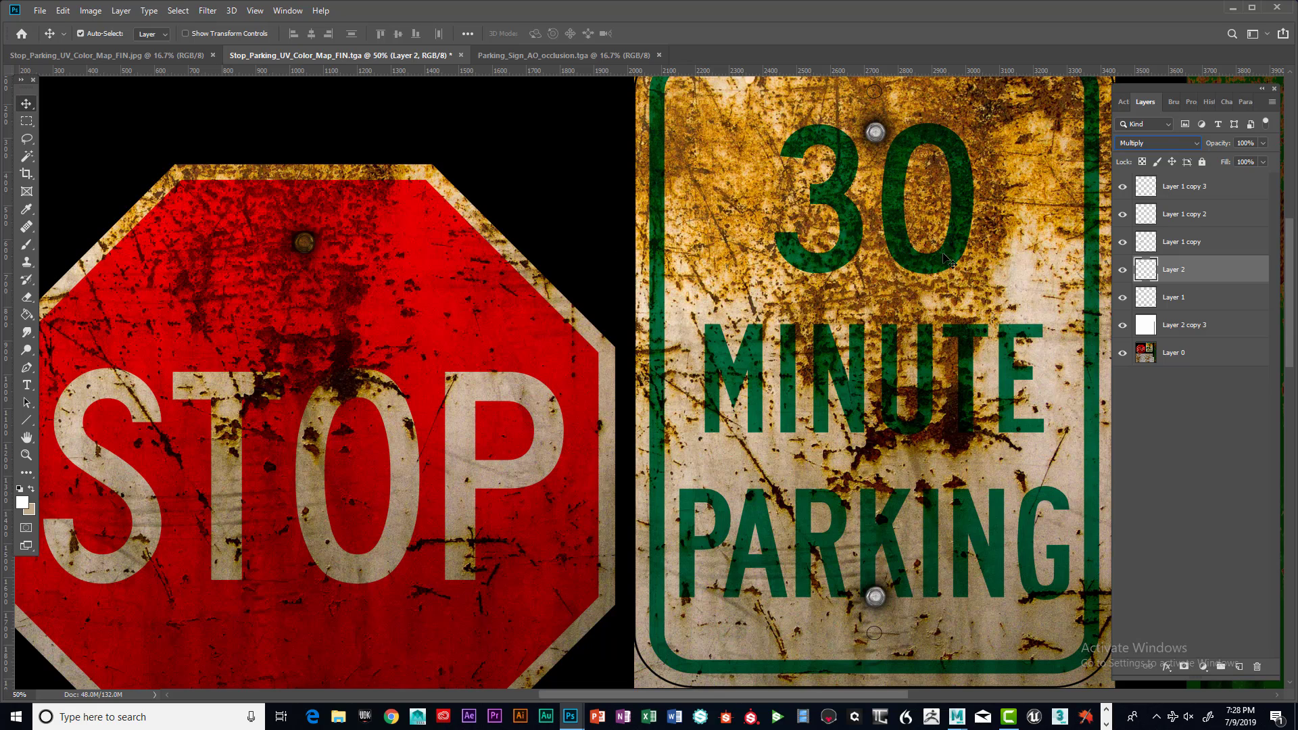
key(shift+plus)
key(shift+minus)
click(1123, 271)
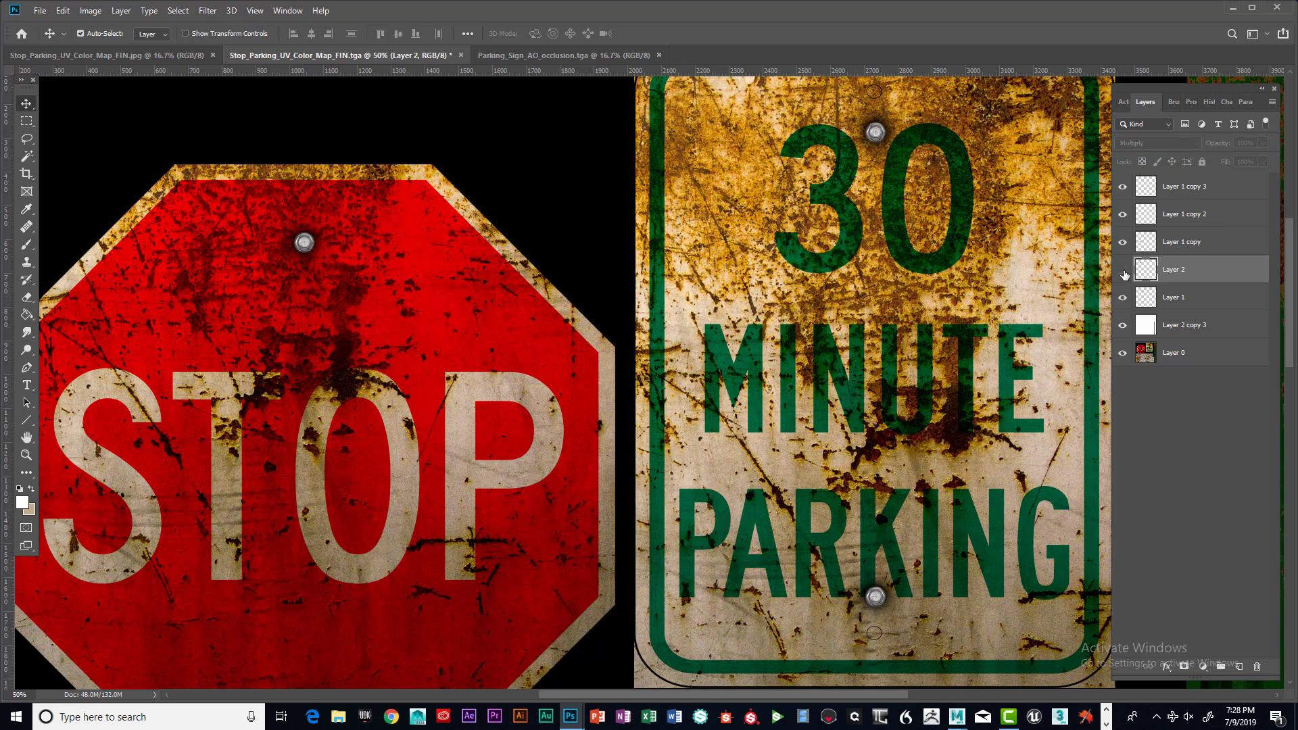
click(1123, 271)
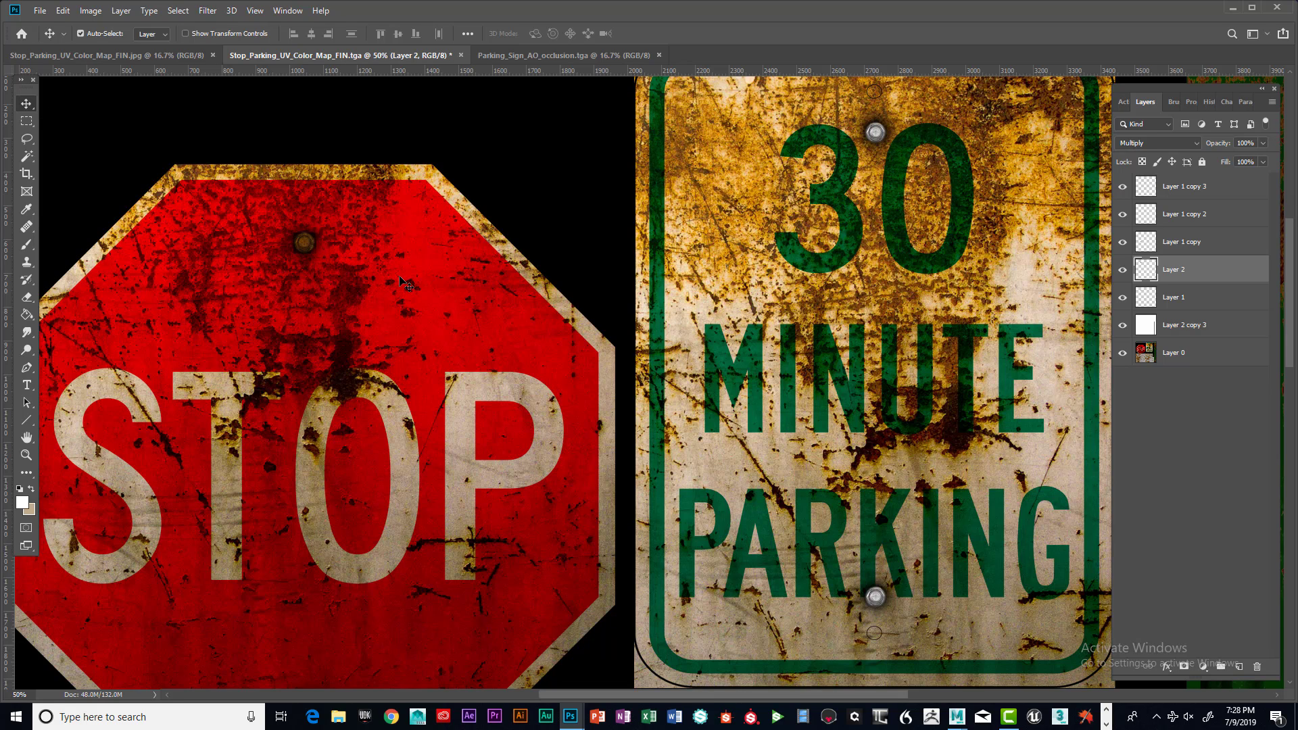
Step: Select a circular area around the stop sign's upper bolt with the Elliptical Marquee and invert the selection
click(24, 461)
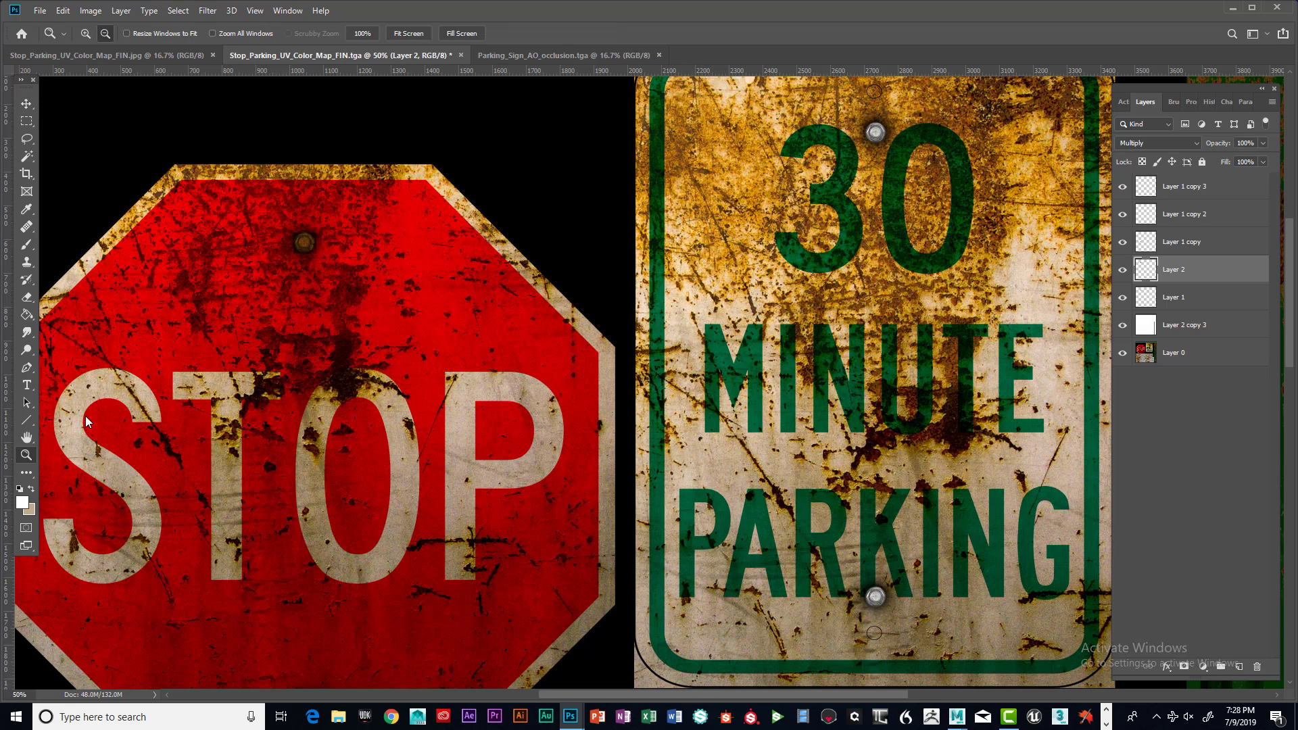
click(307, 243)
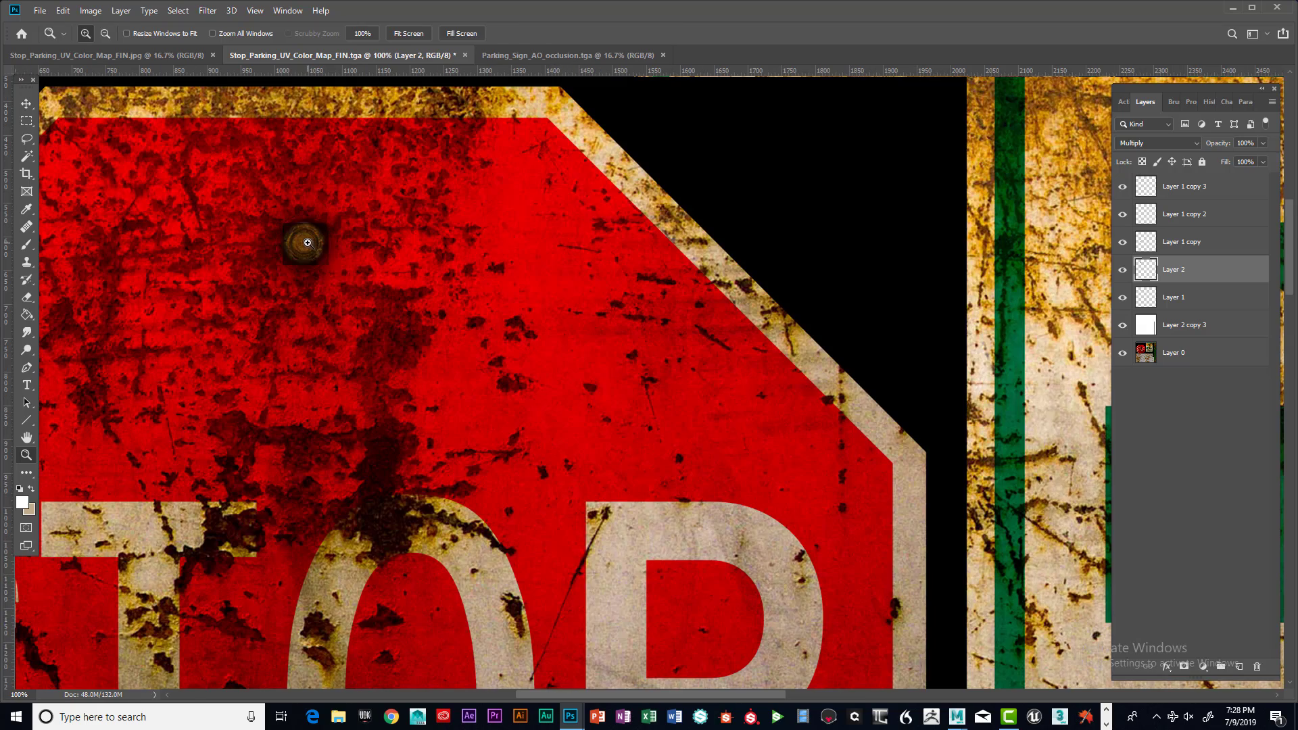
click(307, 242)
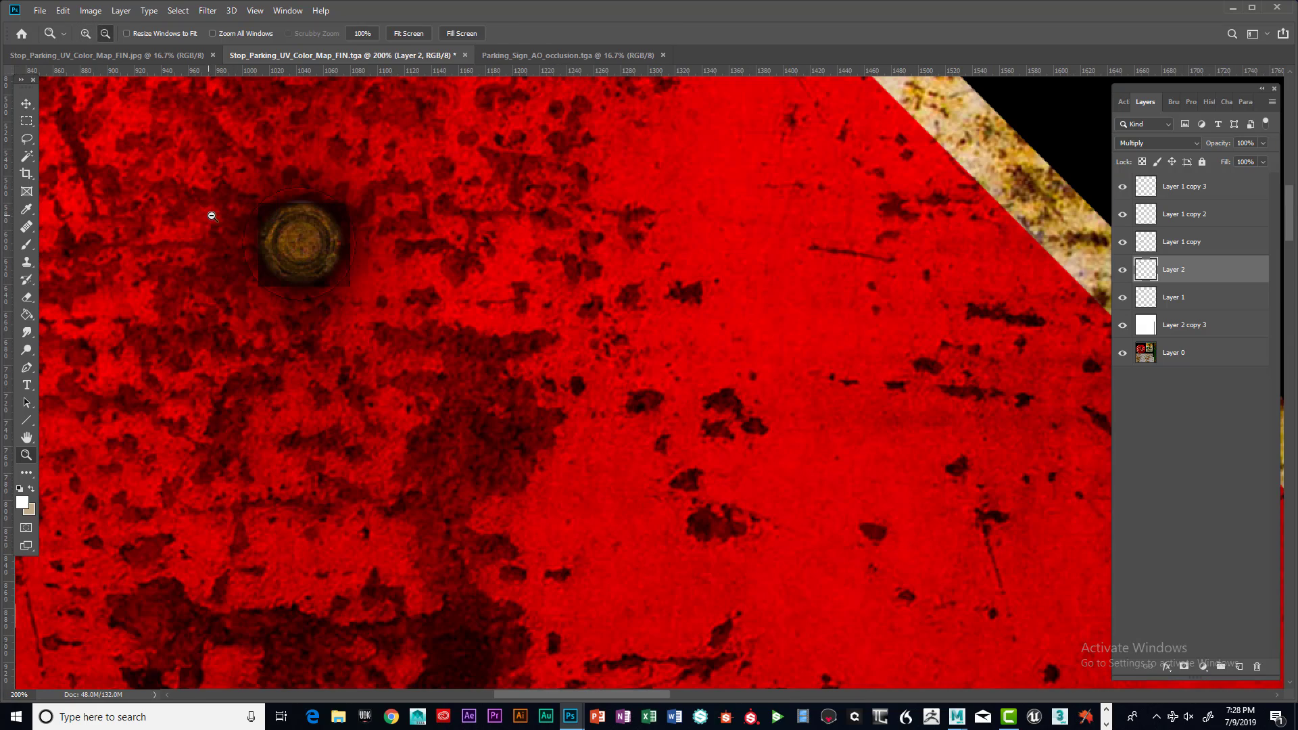
click(280, 220)
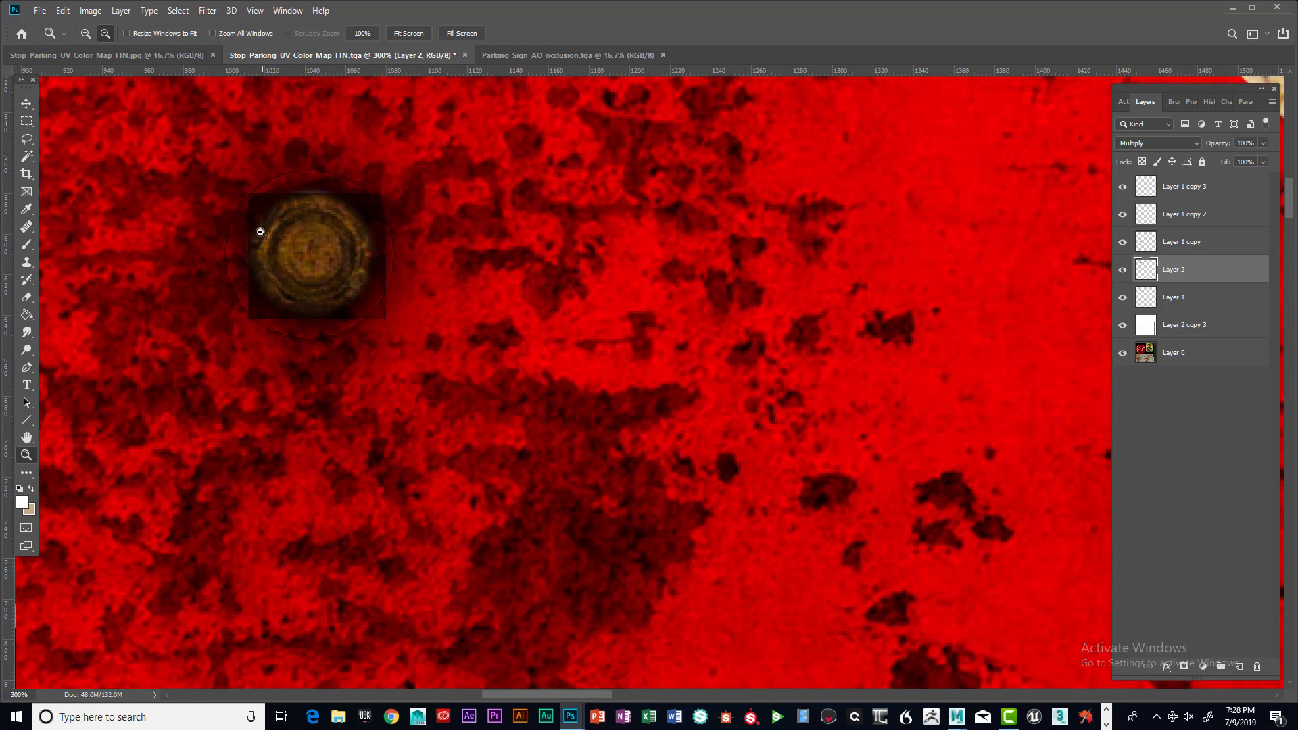
click(27, 121)
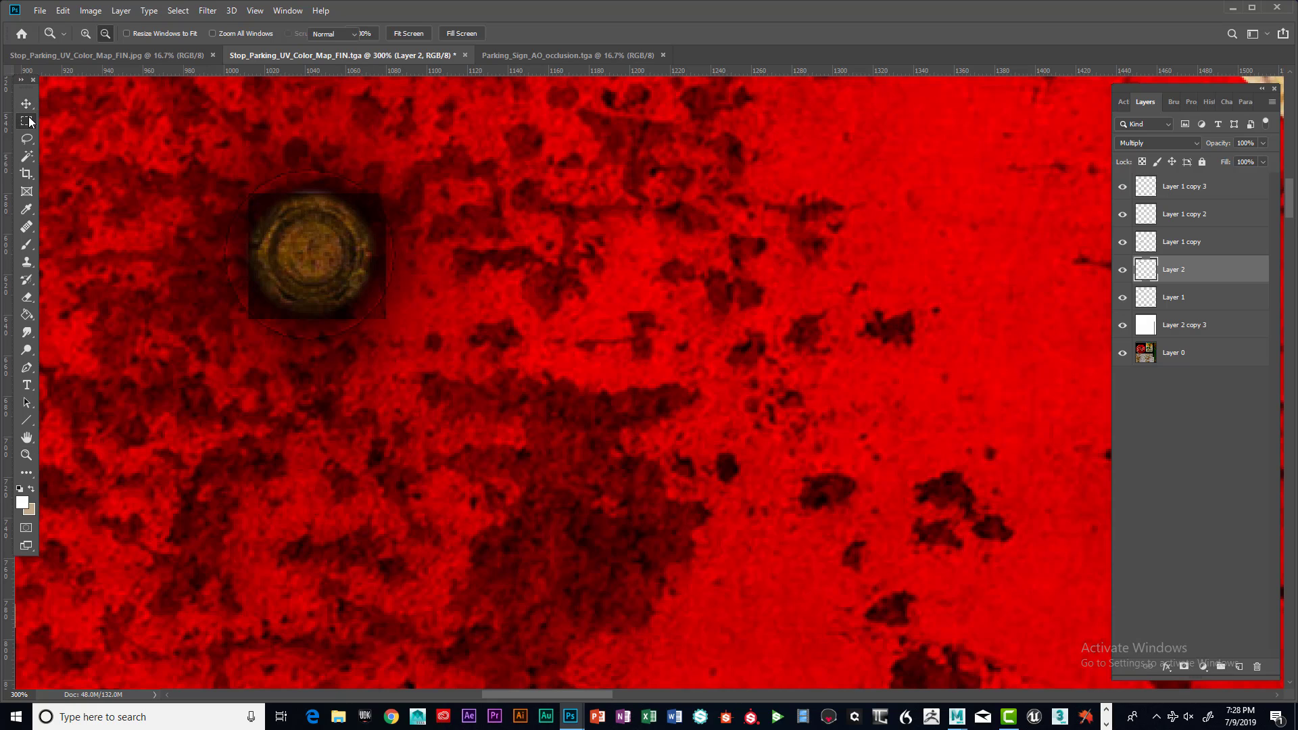
click(74, 133)
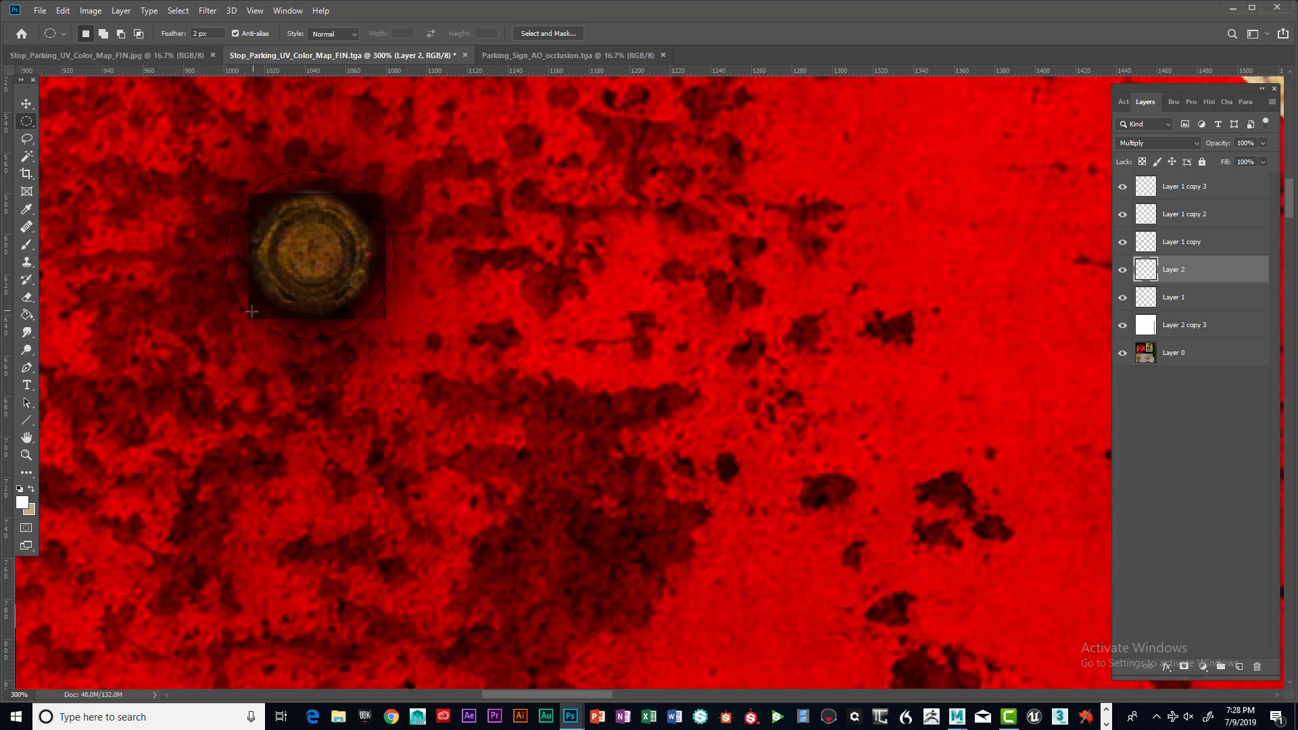
drag(251, 316, 376, 191)
click(177, 11)
click(190, 64)
Step: Erase the corners of the rust patch outside the round bolt head and clear the selection
click(30, 296)
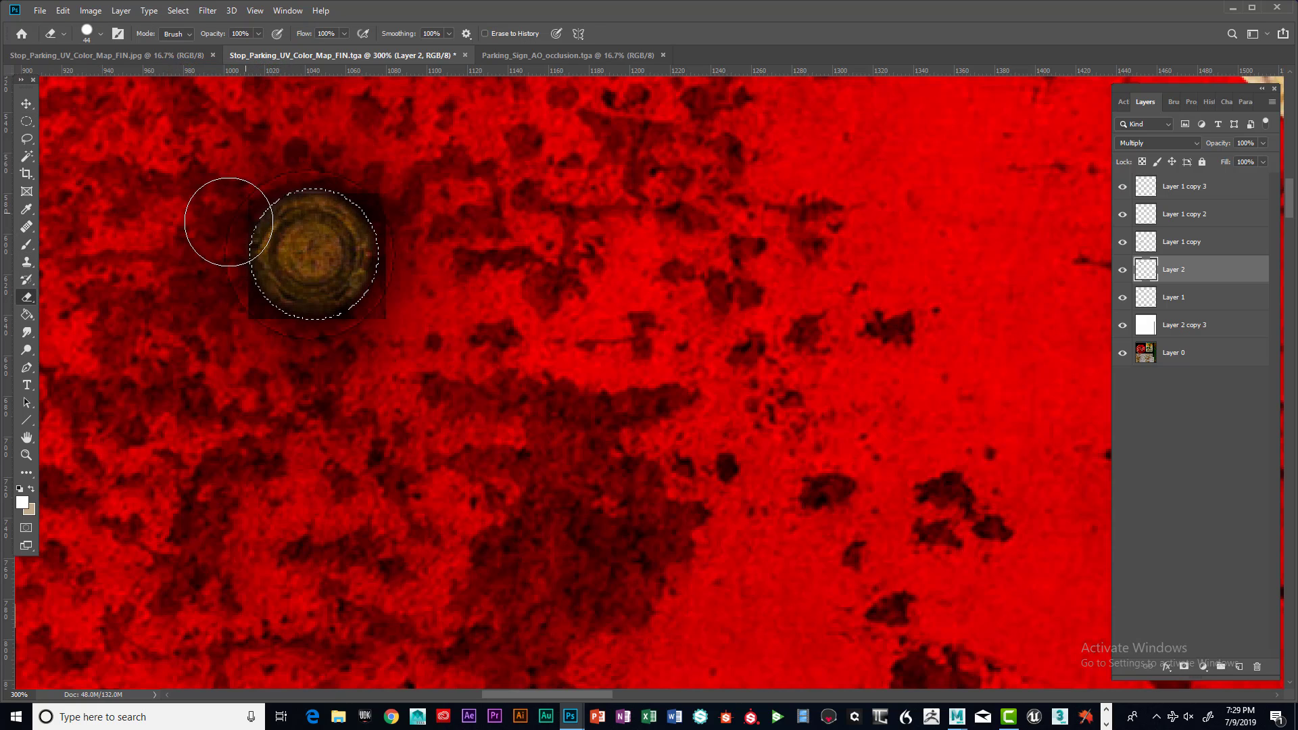
mouse_move(380, 232)
mouse_down()
mouse_move(385, 304)
mouse_move(253, 336)
mouse_move(265, 173)
mouse_move(298, 180)
mouse_move(368, 311)
mouse_move(252, 304)
mouse_move(268, 315)
mouse_up()
click(178, 10)
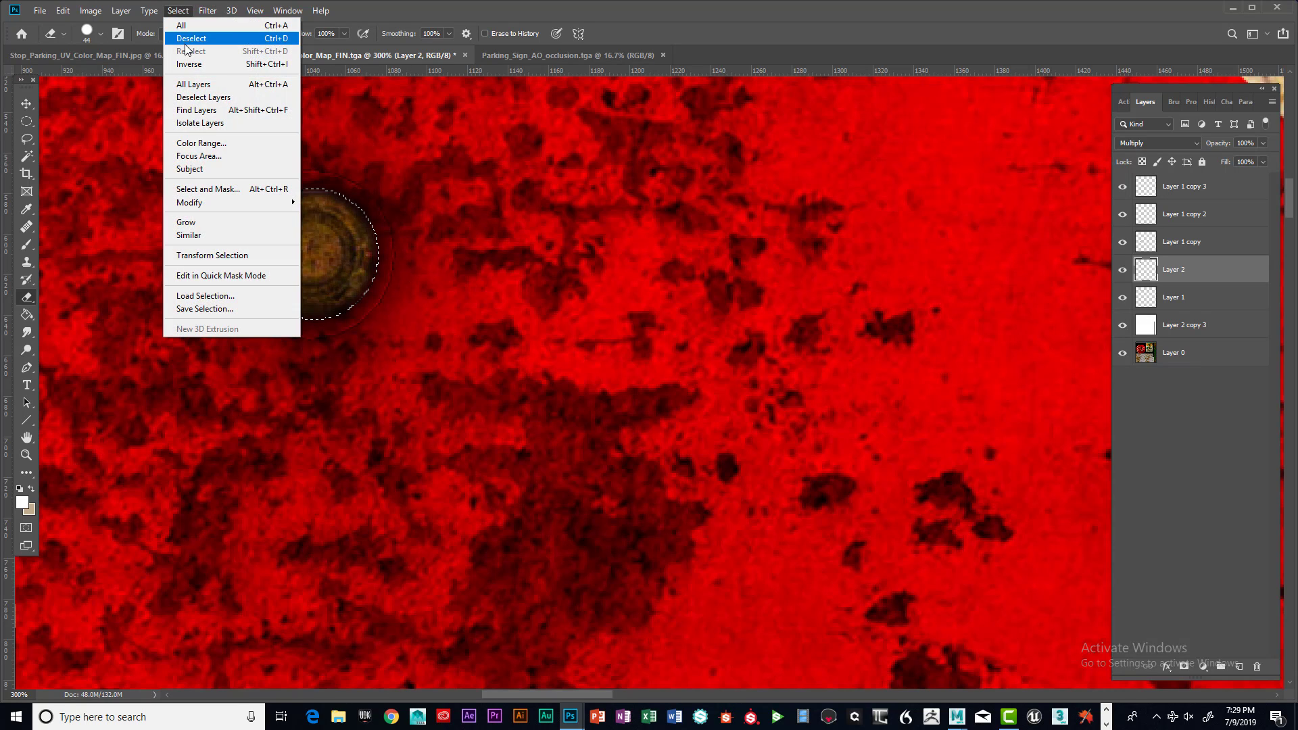
click(203, 38)
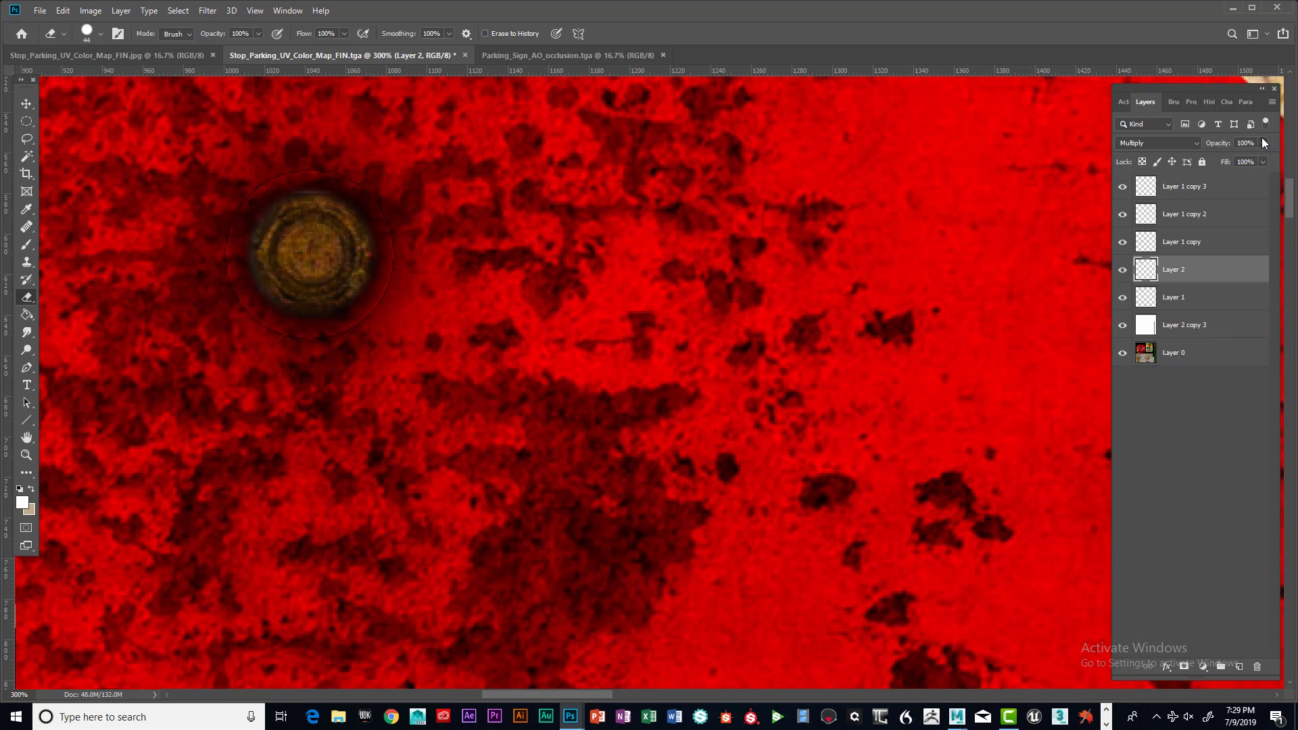
Step: Check the rusty bolt by trying the rust layer's opacity and toggling the visibility of Layer 2 and Layer 1
drag(1228, 156, 1264, 160)
scroll(789, 275, down, 2)
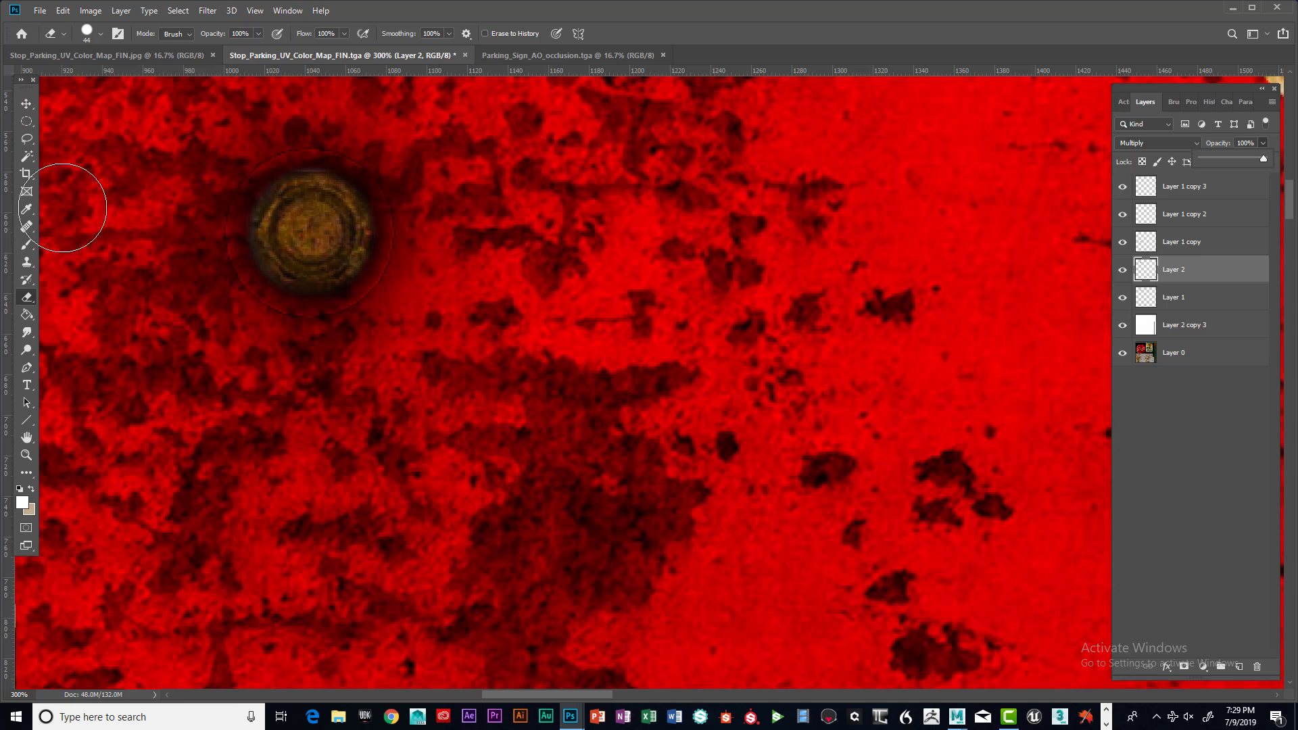
click(26, 104)
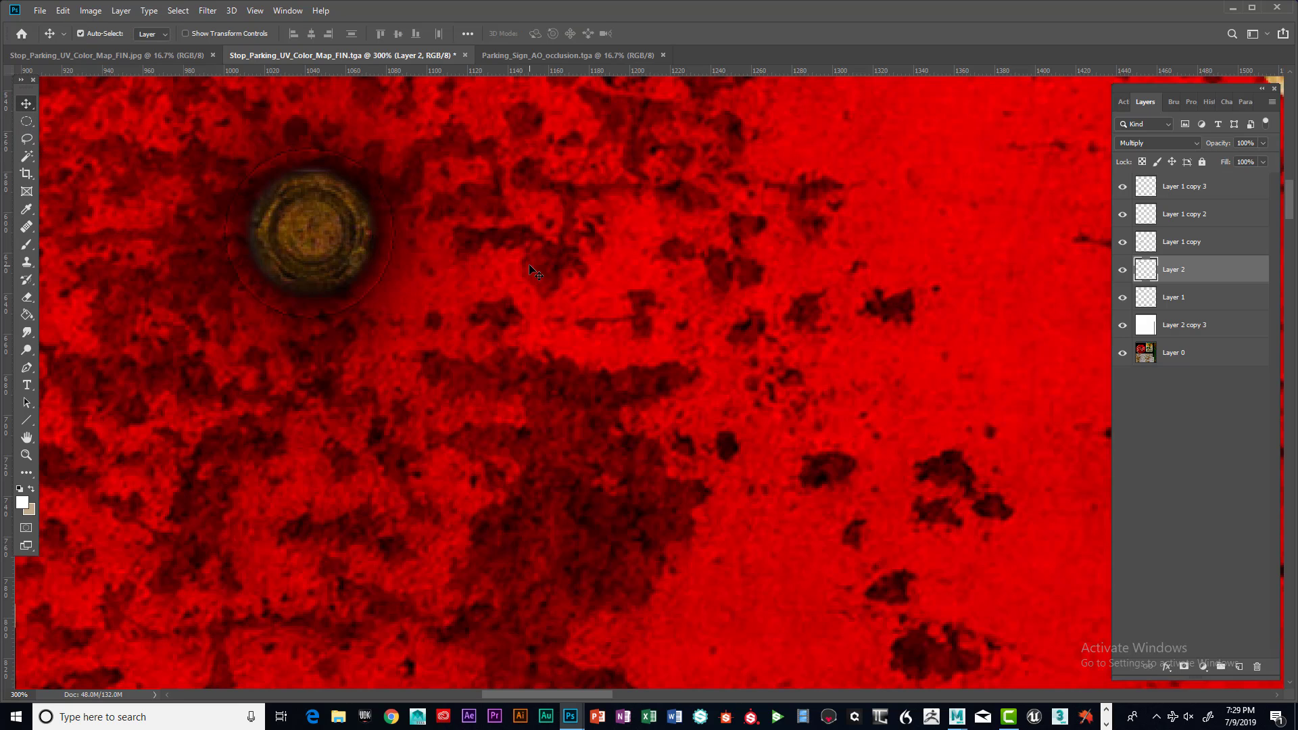
scroll(534, 272, down, 3)
scroll(730, 304, up, 2)
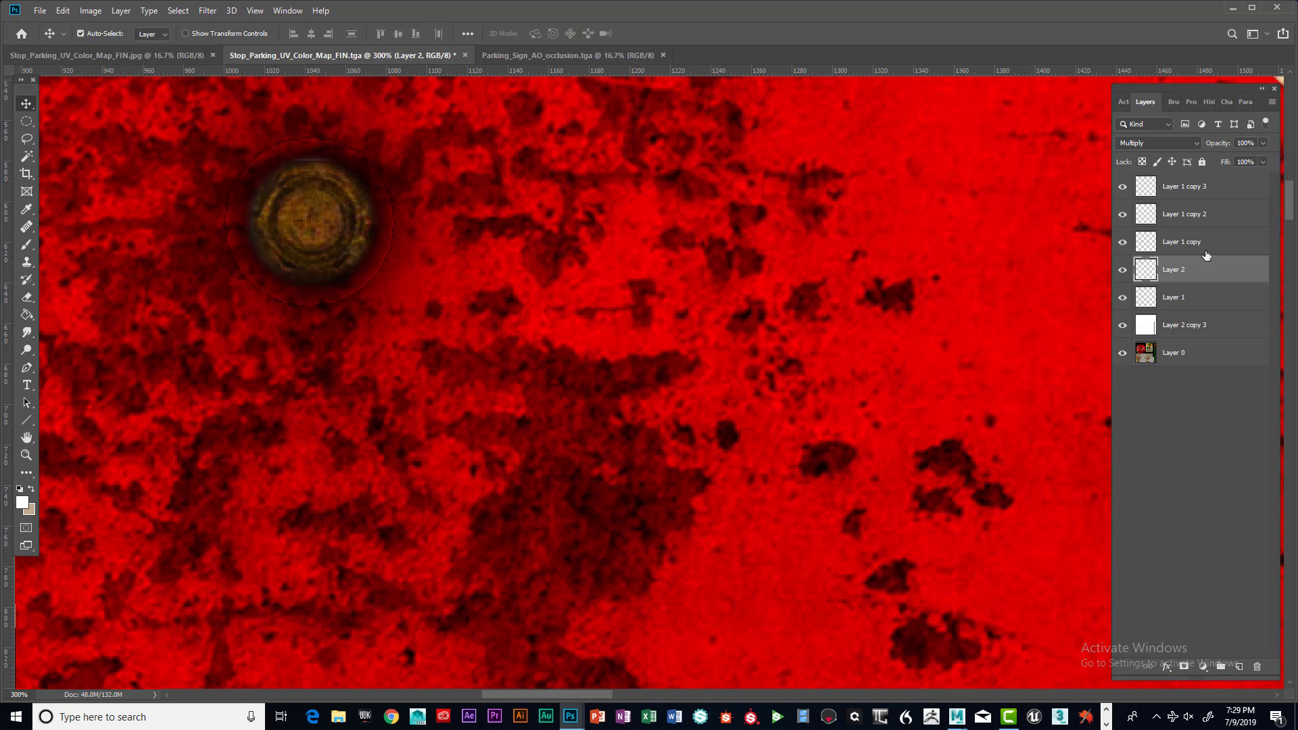
click(1123, 270)
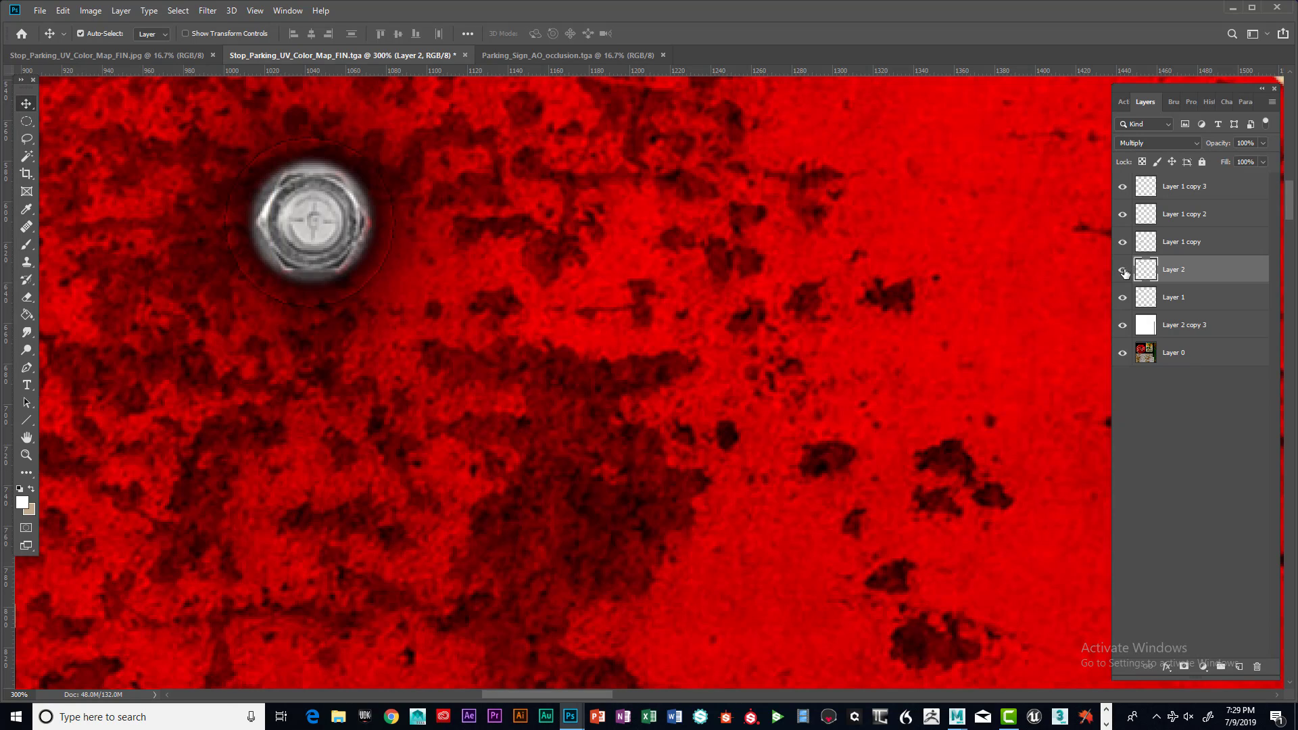
click(1123, 270)
click(1124, 298)
click(1124, 298)
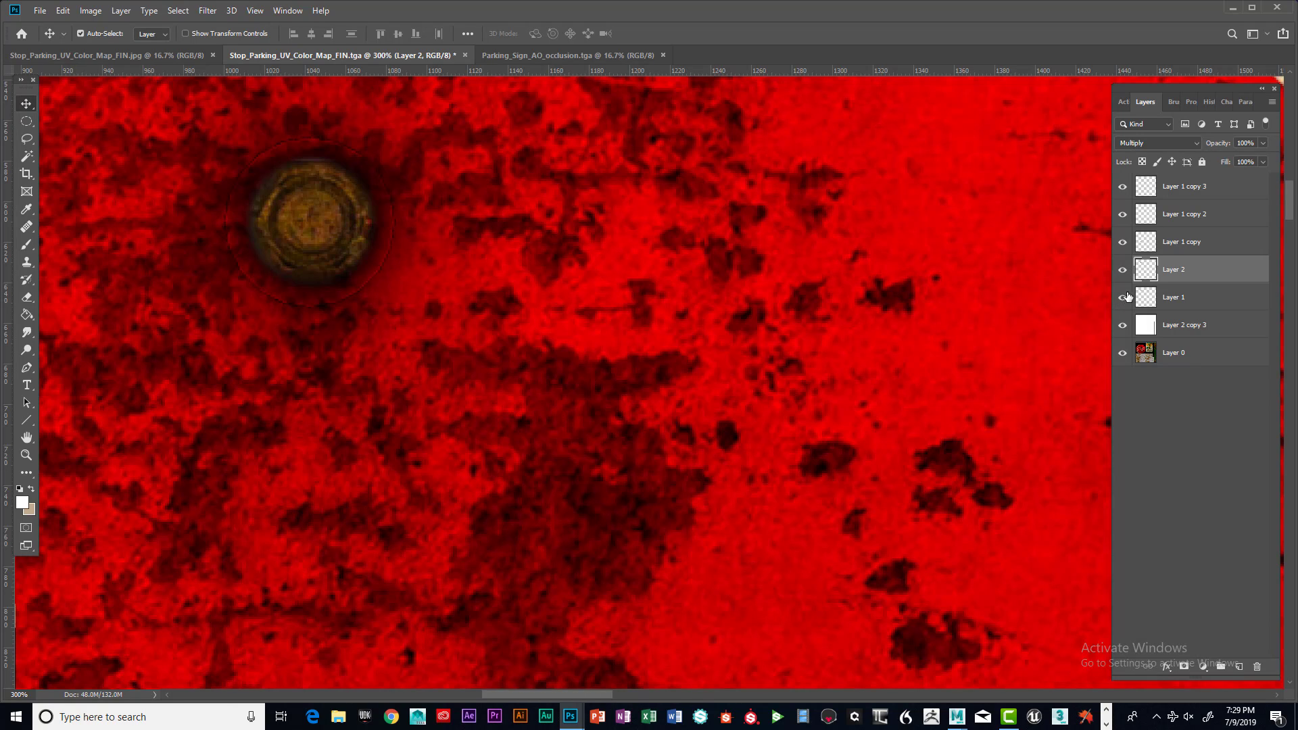
Step: Duplicate only the rust overlay Layer 2 as Layer 2 copy within the color map, keeping both stop sign bolts in view
shift+click(1189, 298)
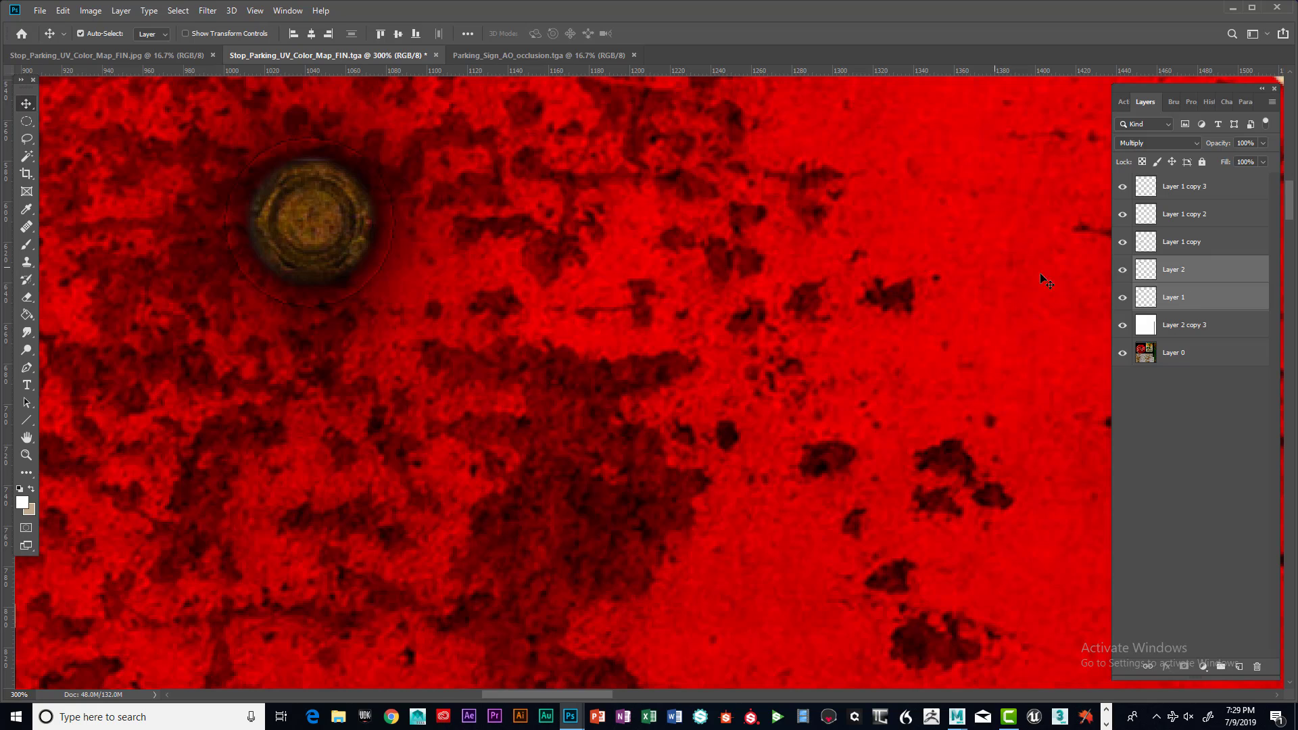
scroll(871, 235, down, 3)
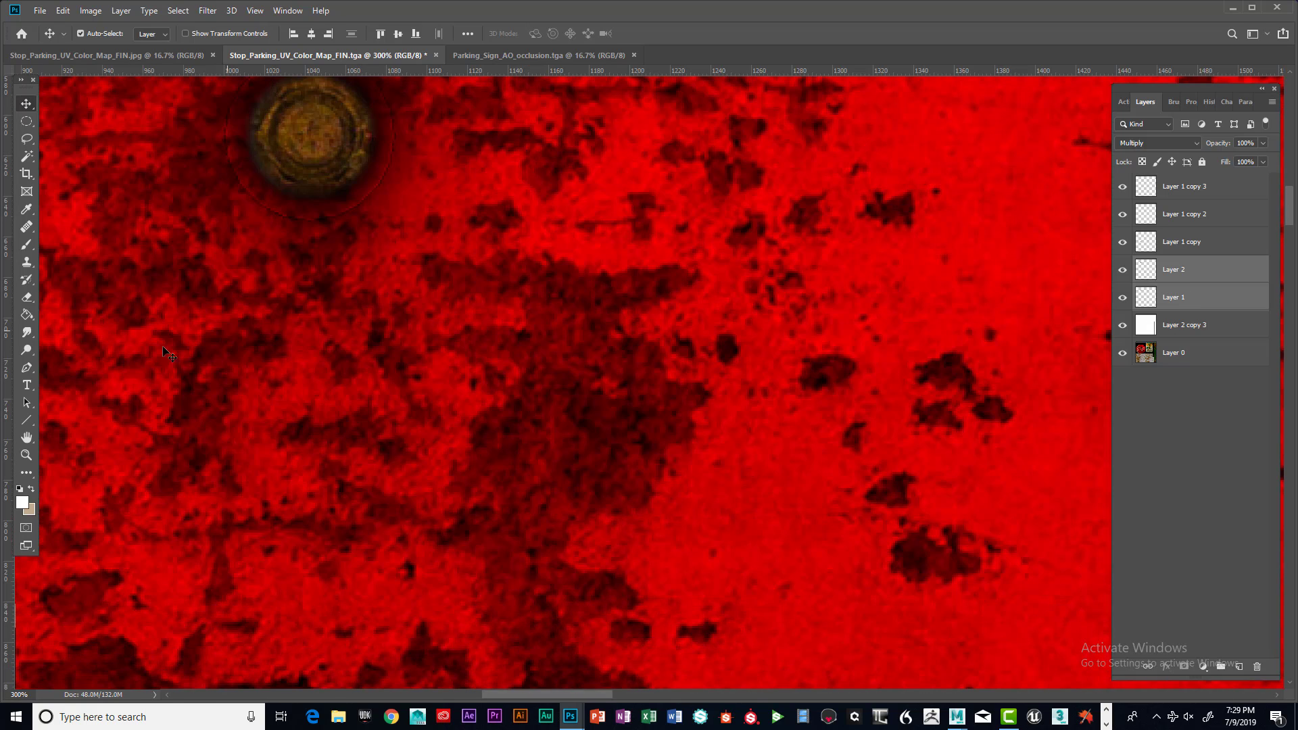
click(26, 456)
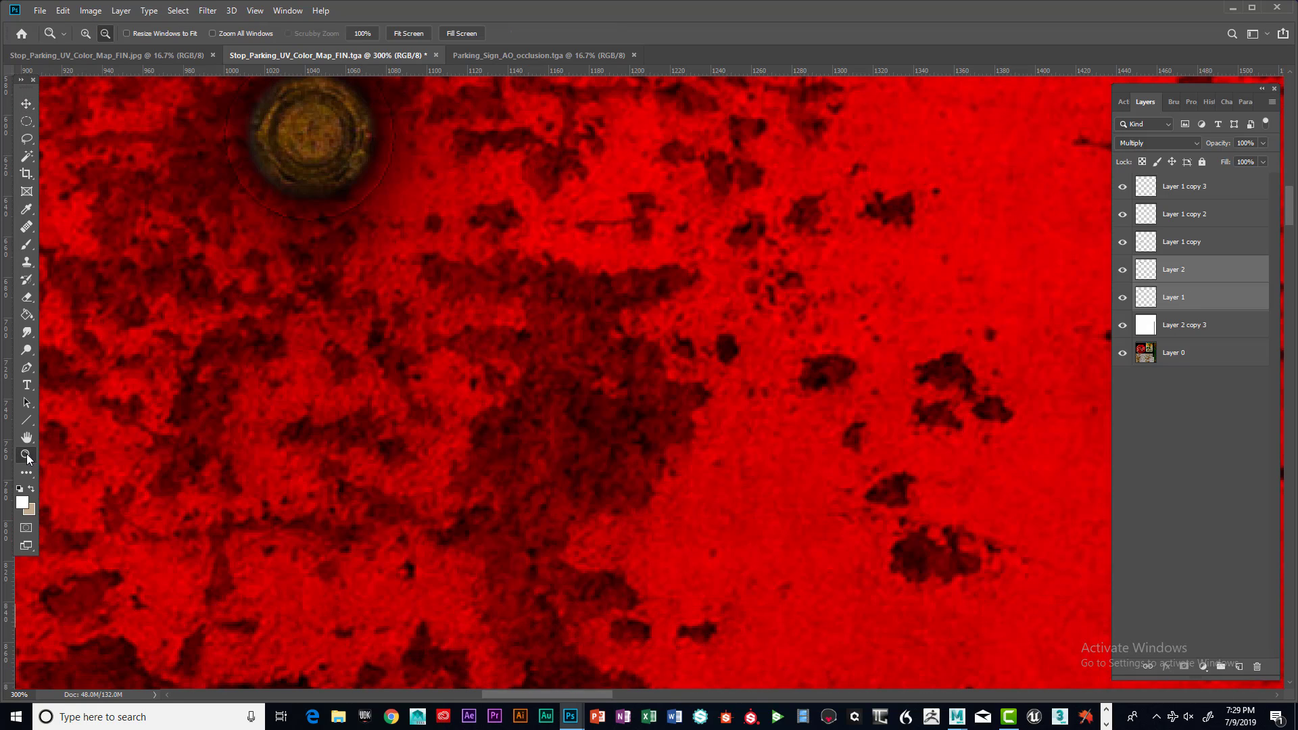
alt+click(345, 427)
alt+click(353, 424)
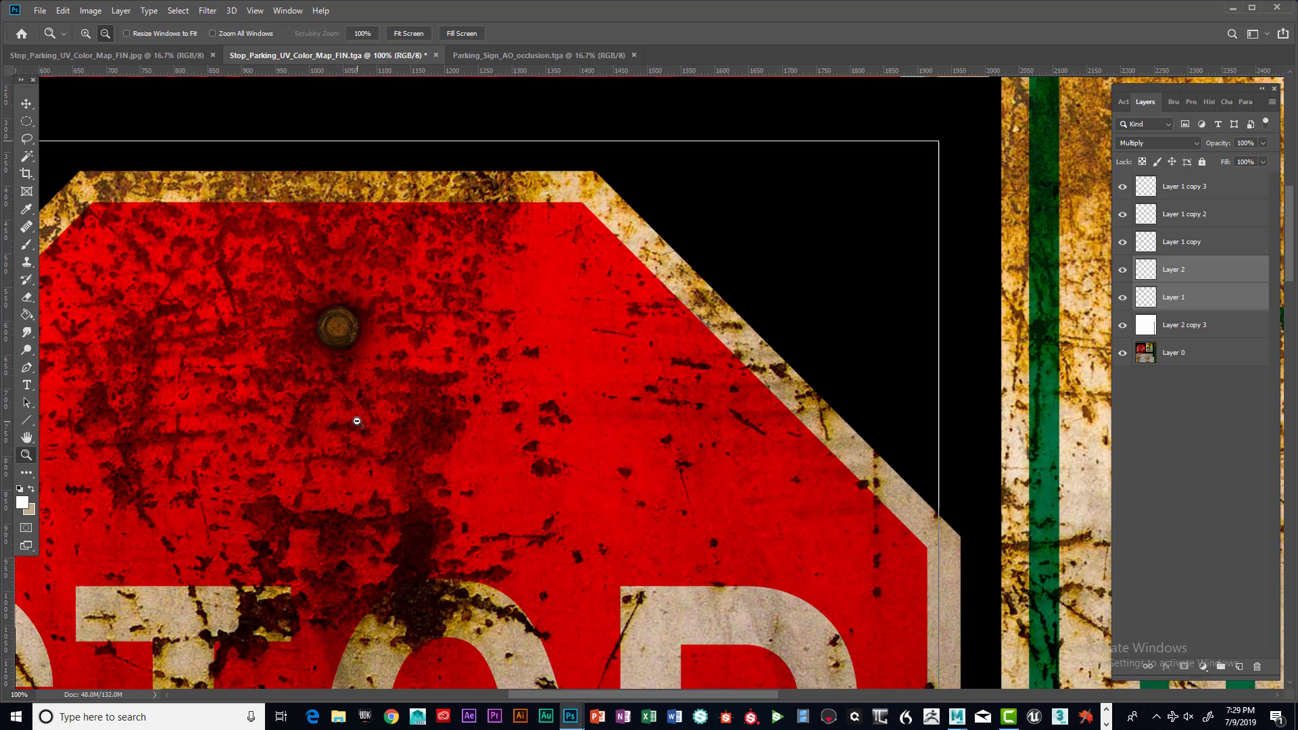
alt+click(356, 422)
alt+click(404, 441)
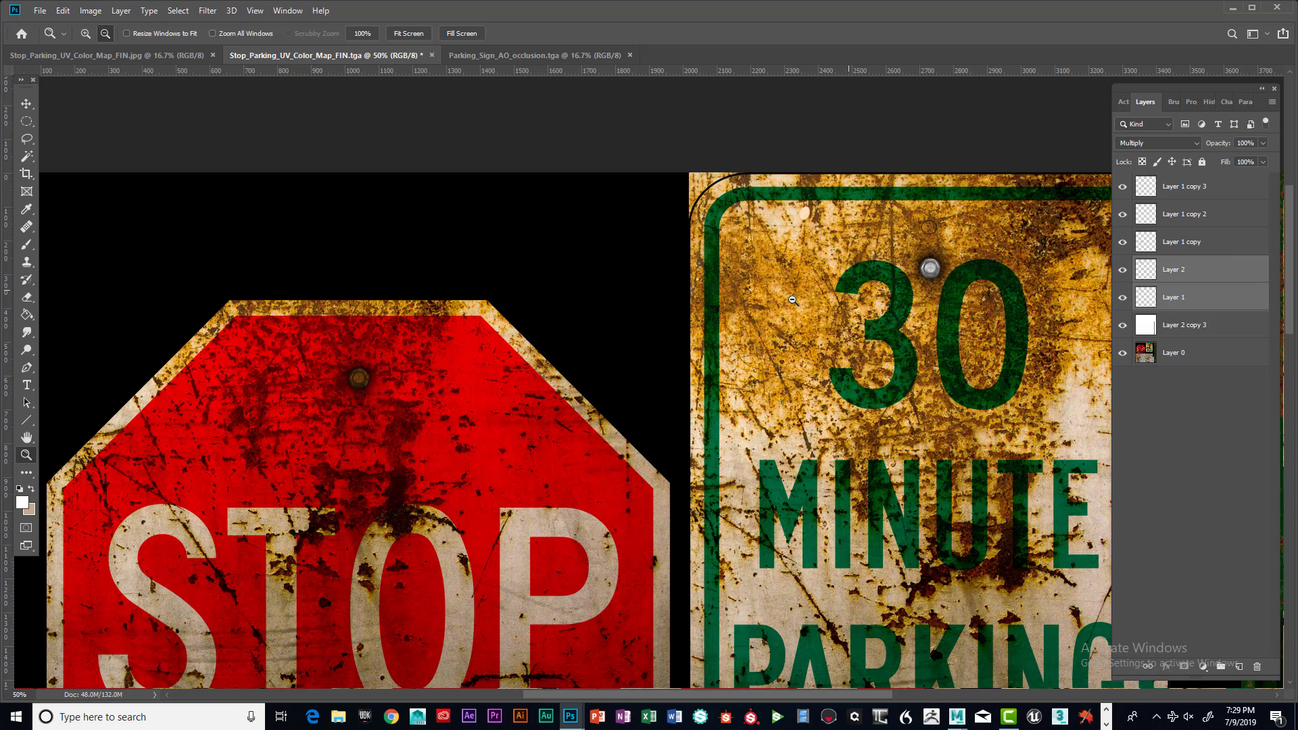
scroll(582, 357, down, 2)
scroll(582, 356, down, 5)
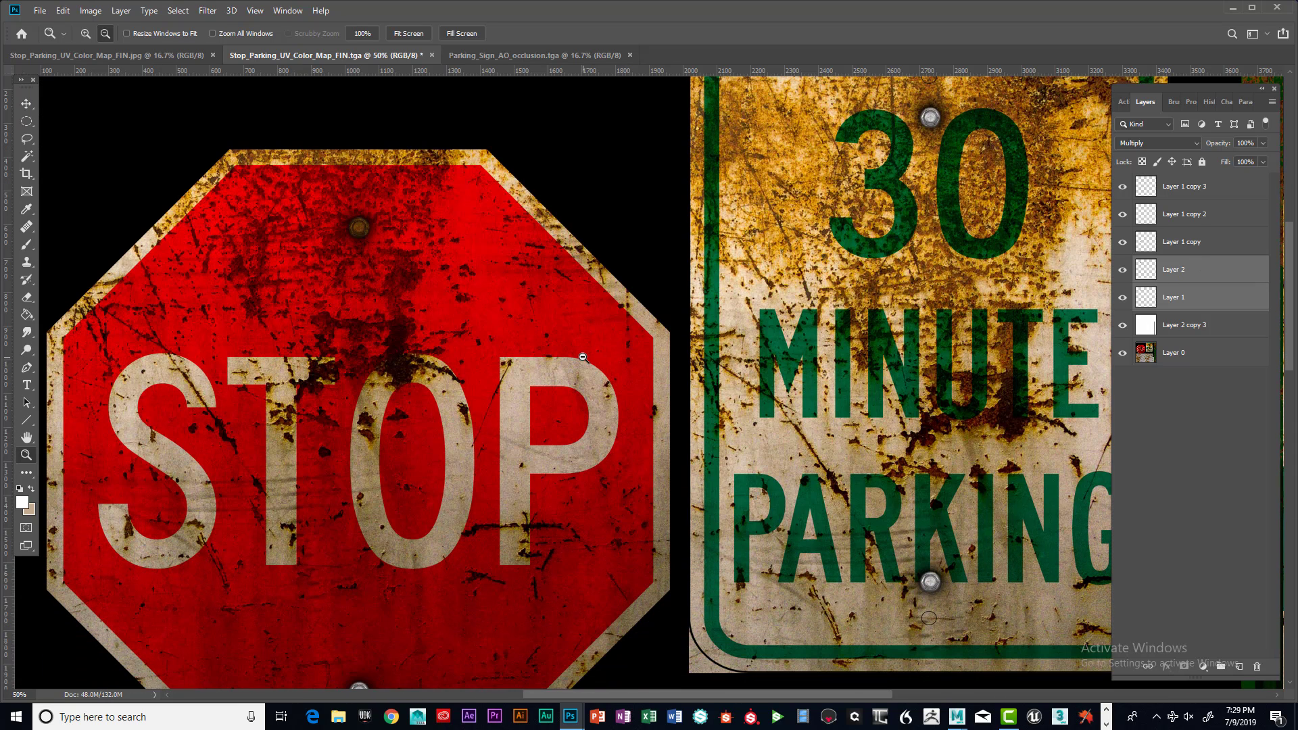
scroll(583, 357, down, 2)
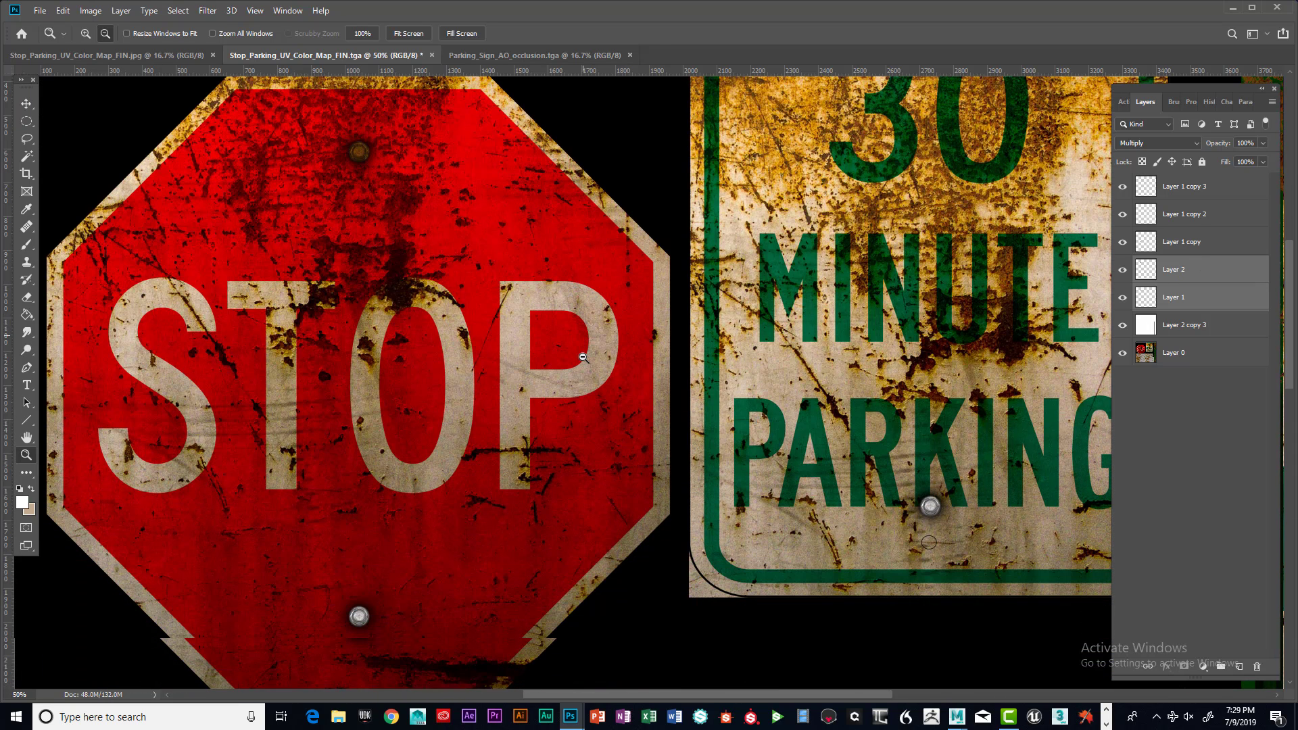
click(1122, 271)
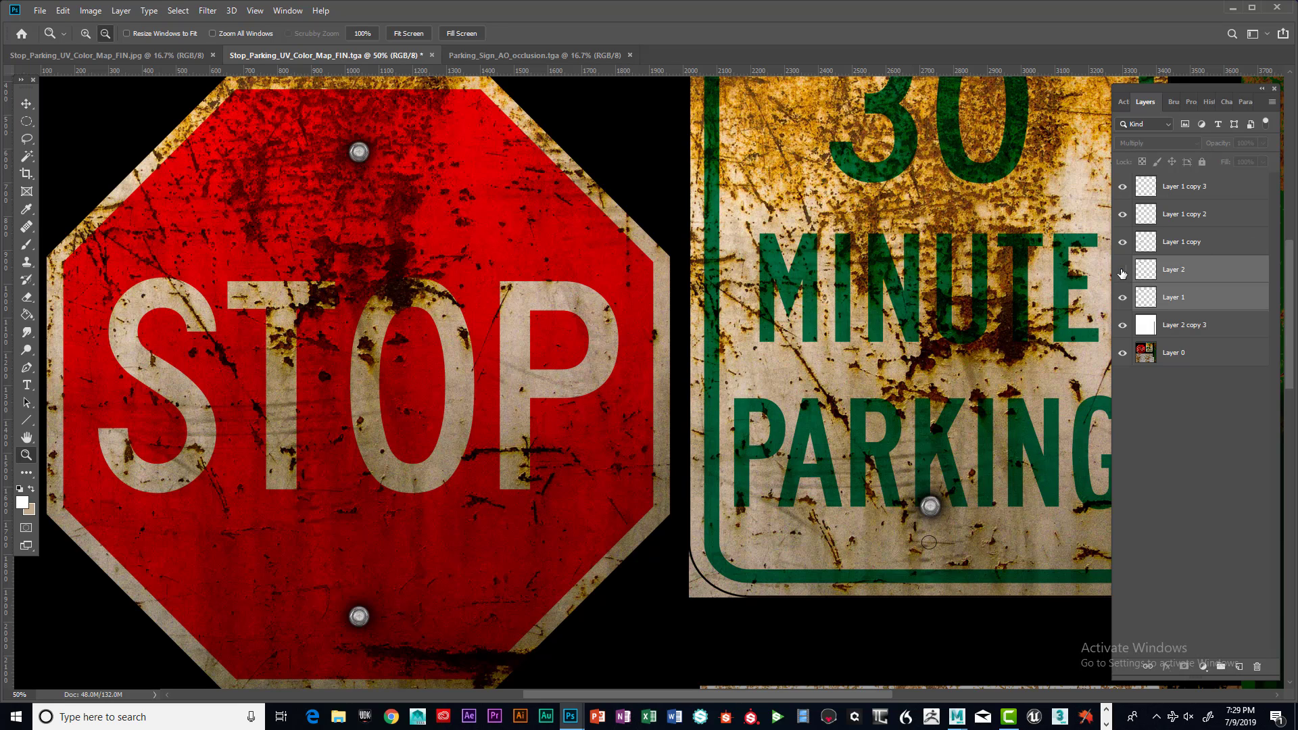
click(1179, 271)
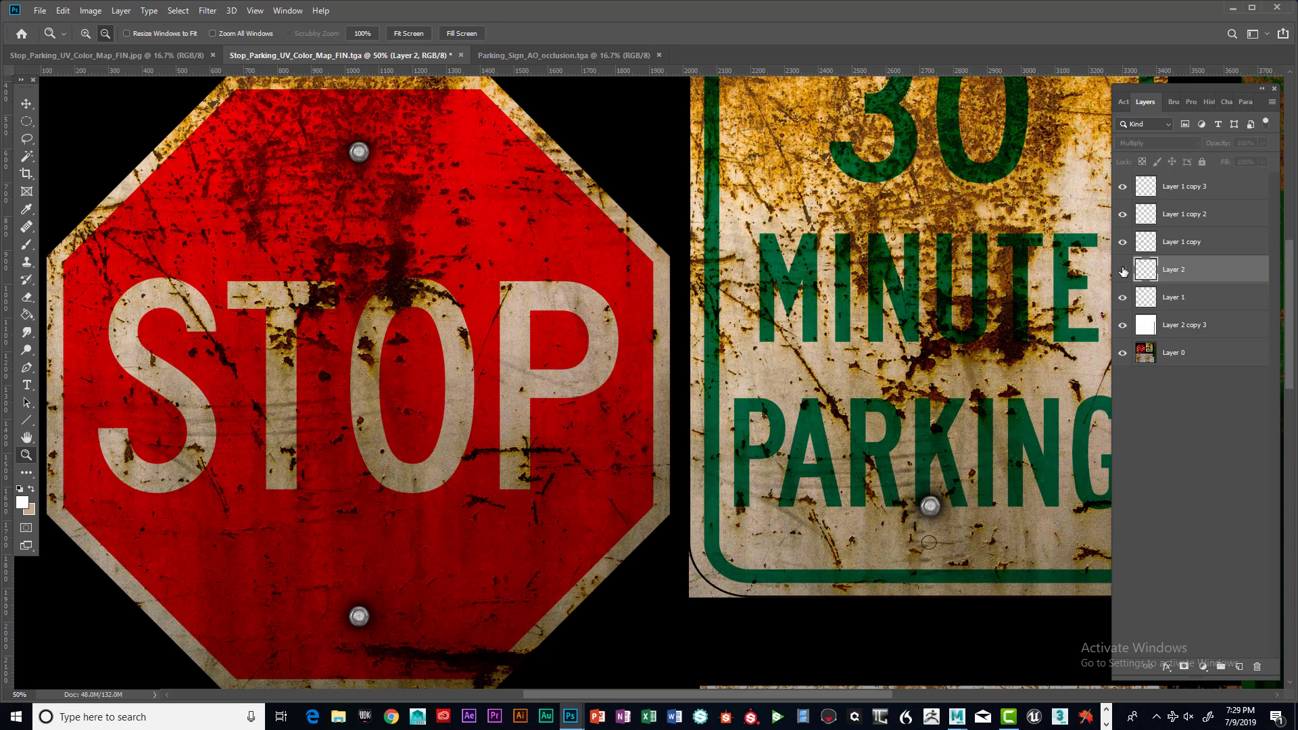
click(1124, 271)
right_click(1193, 274)
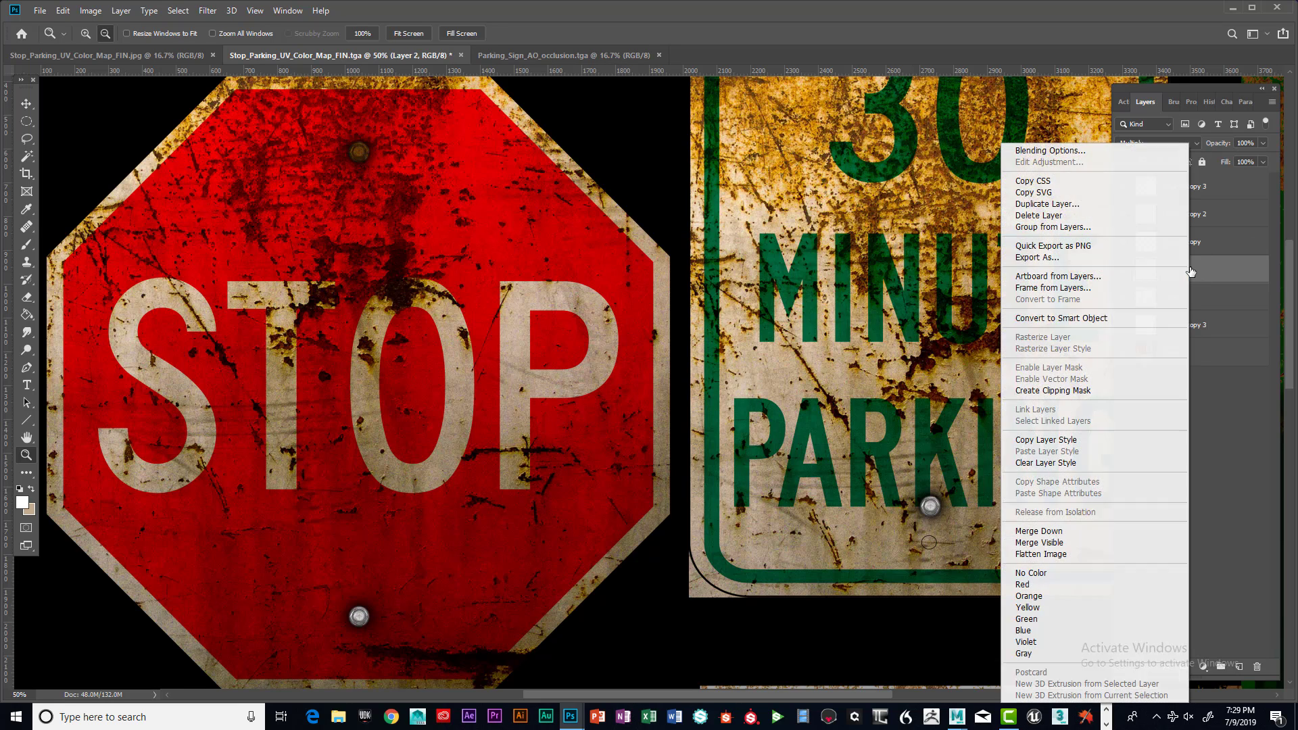
click(1076, 203)
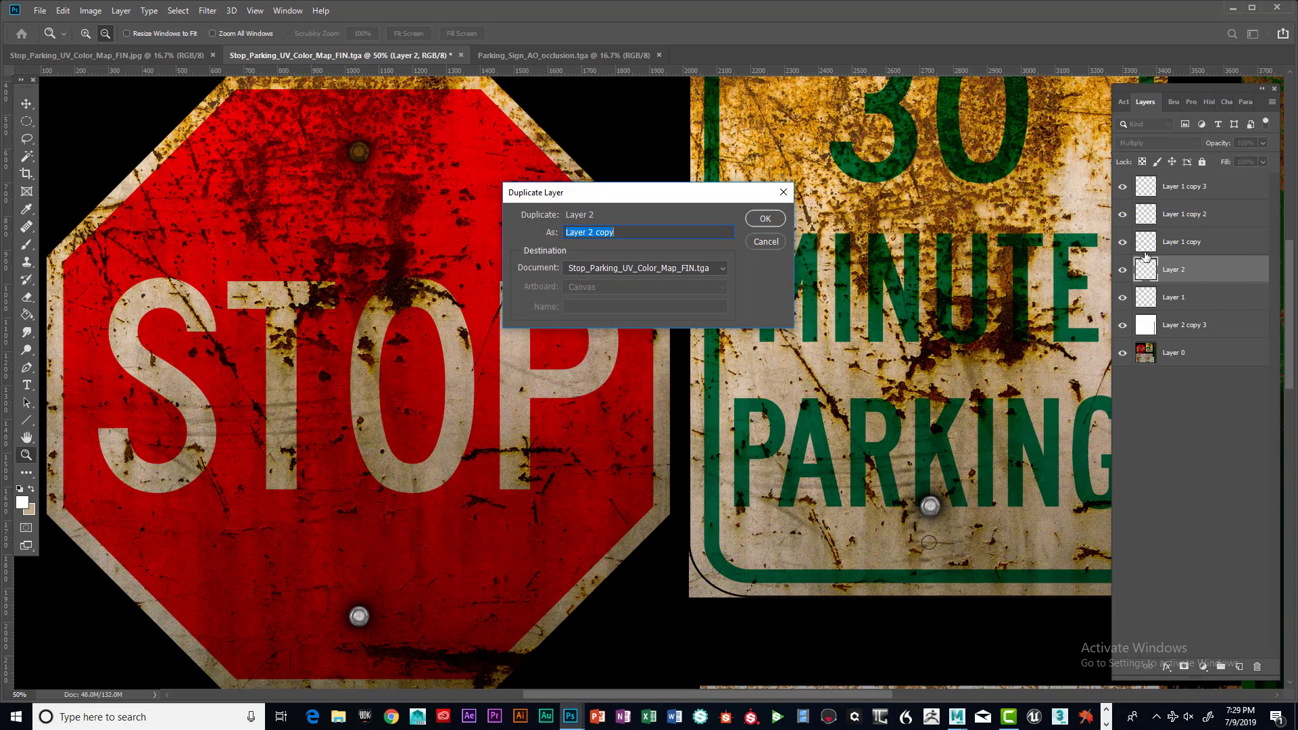
click(769, 218)
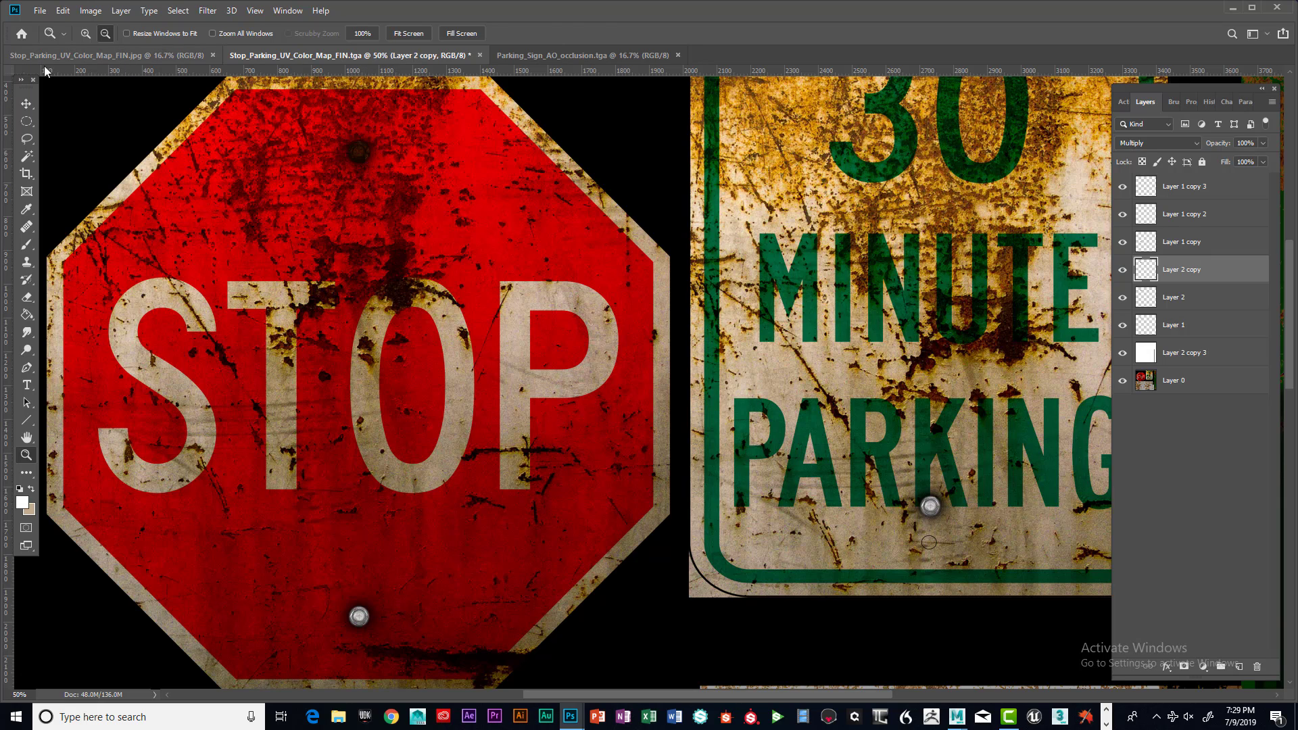
Step: Move the rust overlay Layer 2 copy onto the stop sign's lower bolt and stack it above Layer 1 copy
click(26, 103)
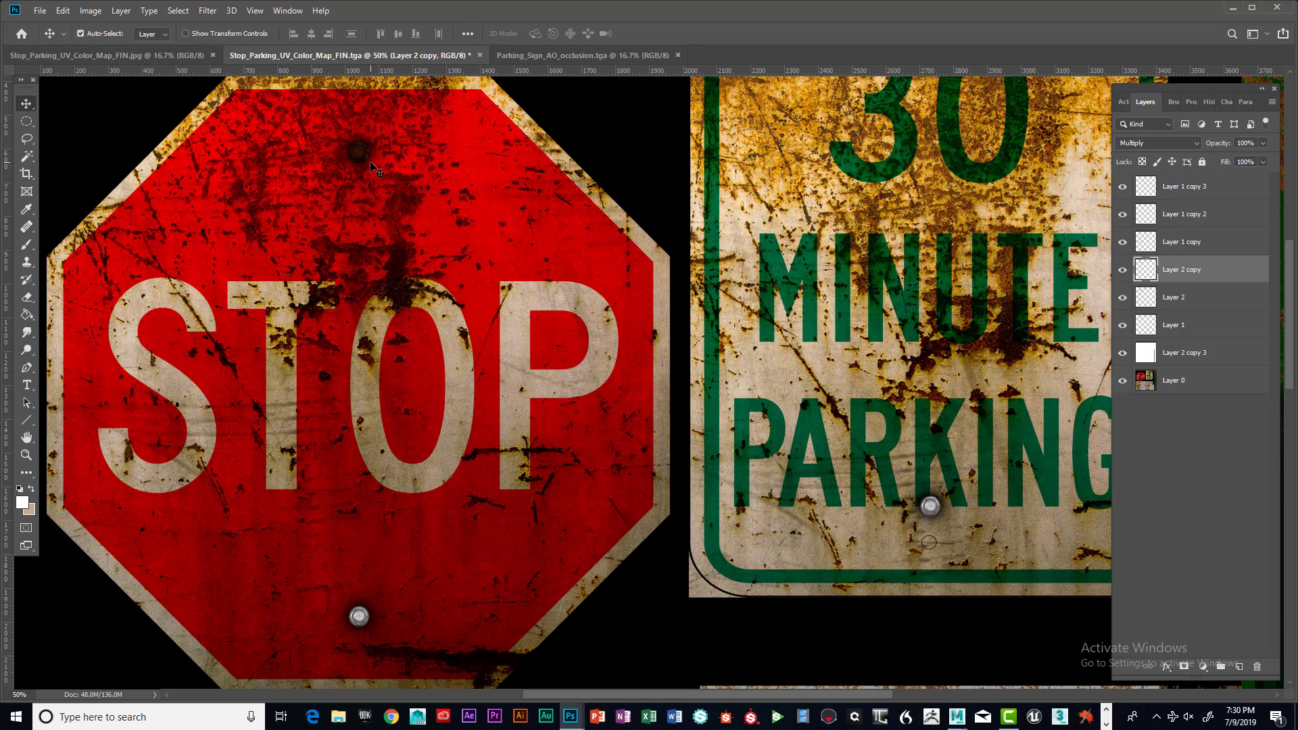
drag(358, 160, 423, 618)
drag(1193, 270, 1191, 242)
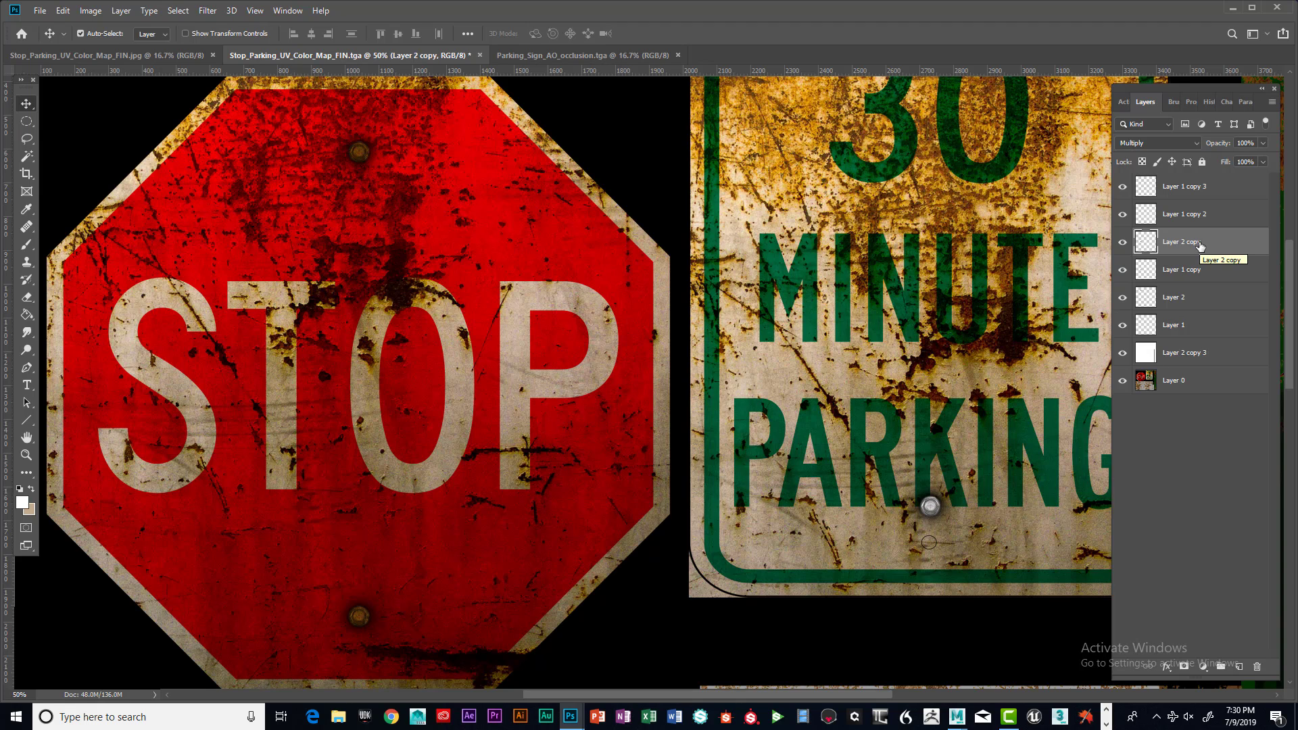
Step: Duplicate Layer 2 copy as Layer 2 copy 2 above Layer 1 copy 2 and move the rust onto the parking sign's lower bolt
scroll(852, 372, down, 2)
scroll(857, 368, up, 3)
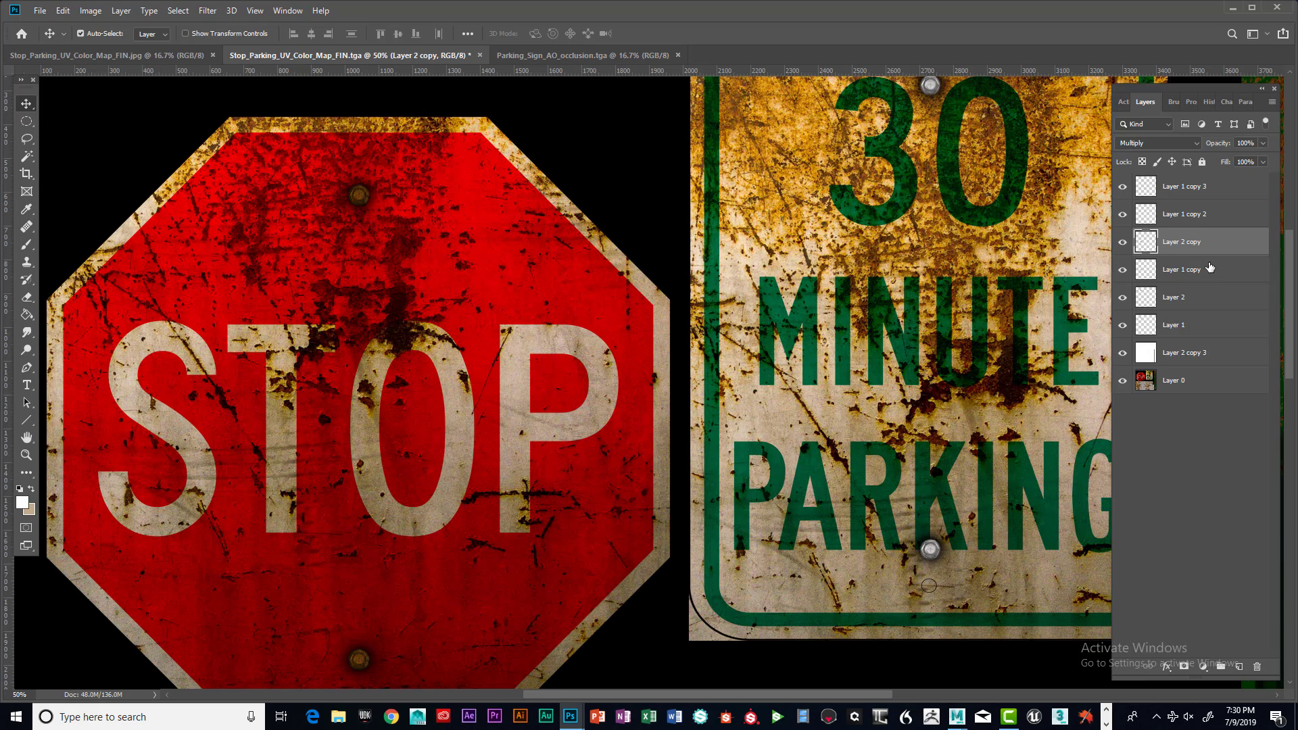
right_click(1194, 245)
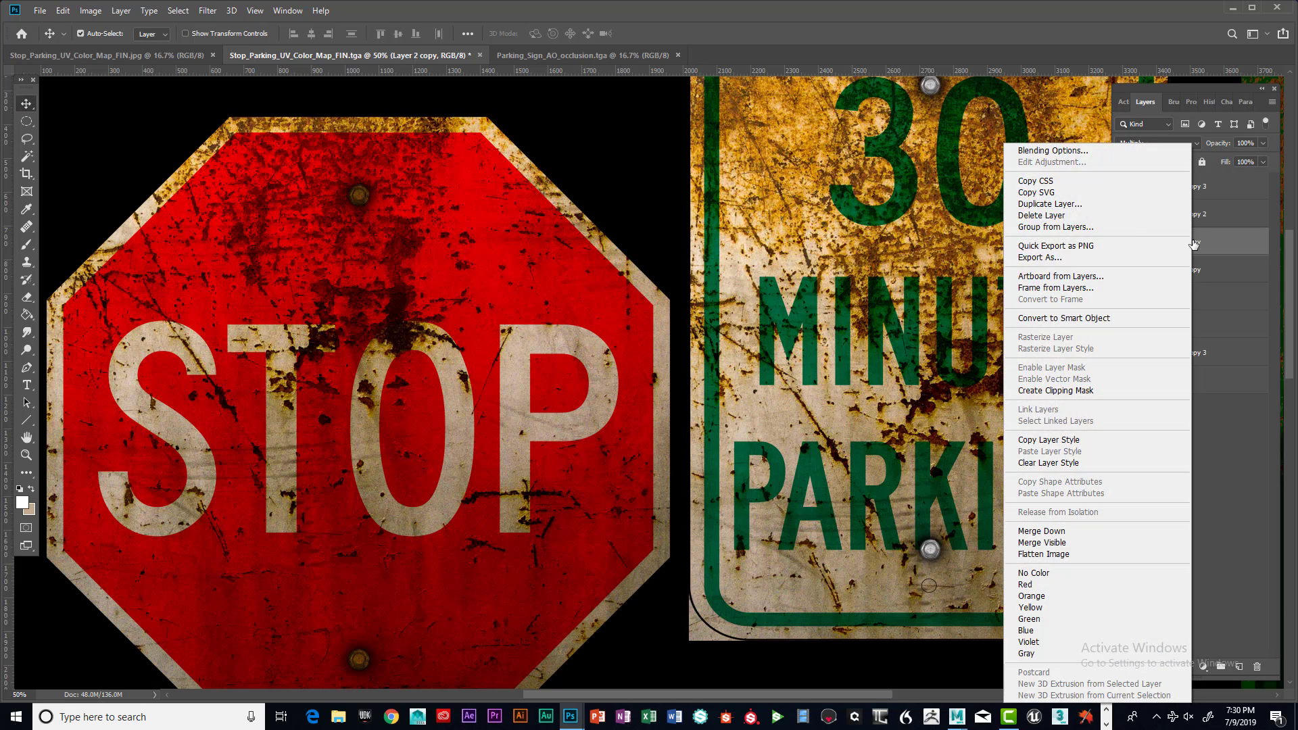
click(1123, 204)
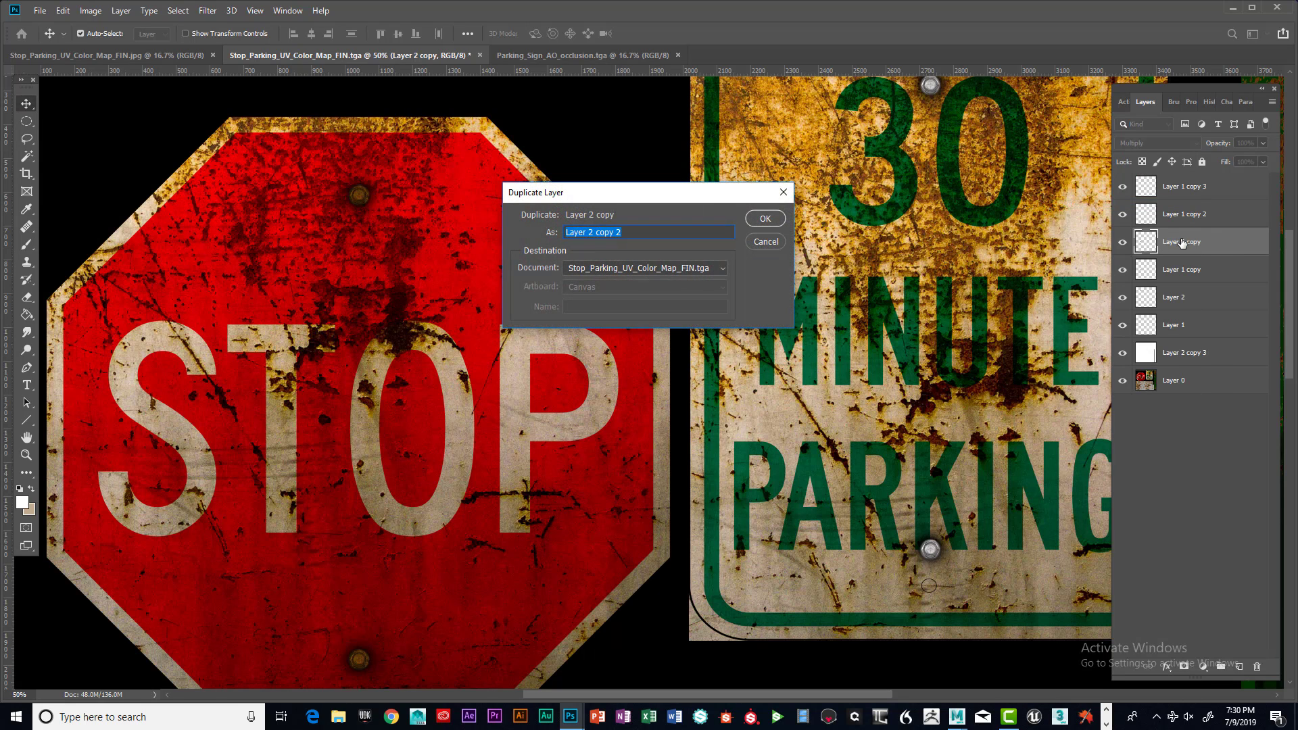
click(765, 218)
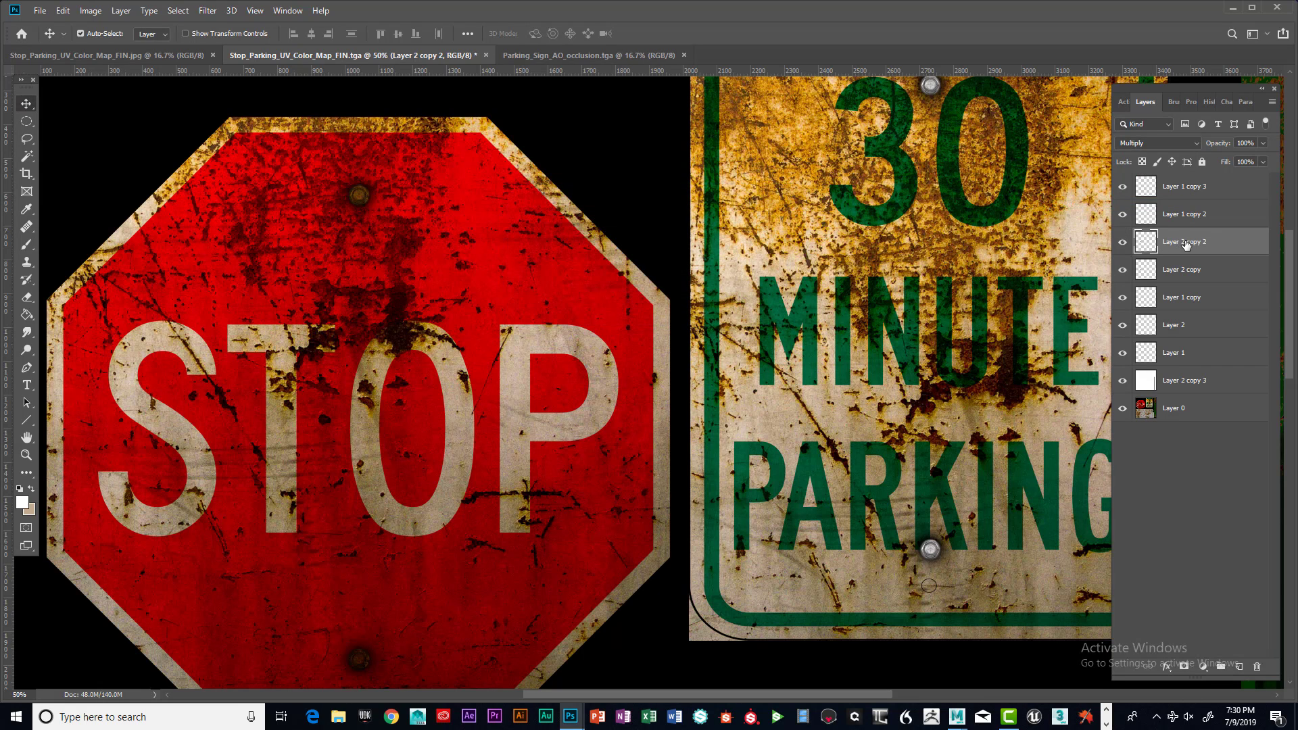
drag(1186, 242, 1185, 207)
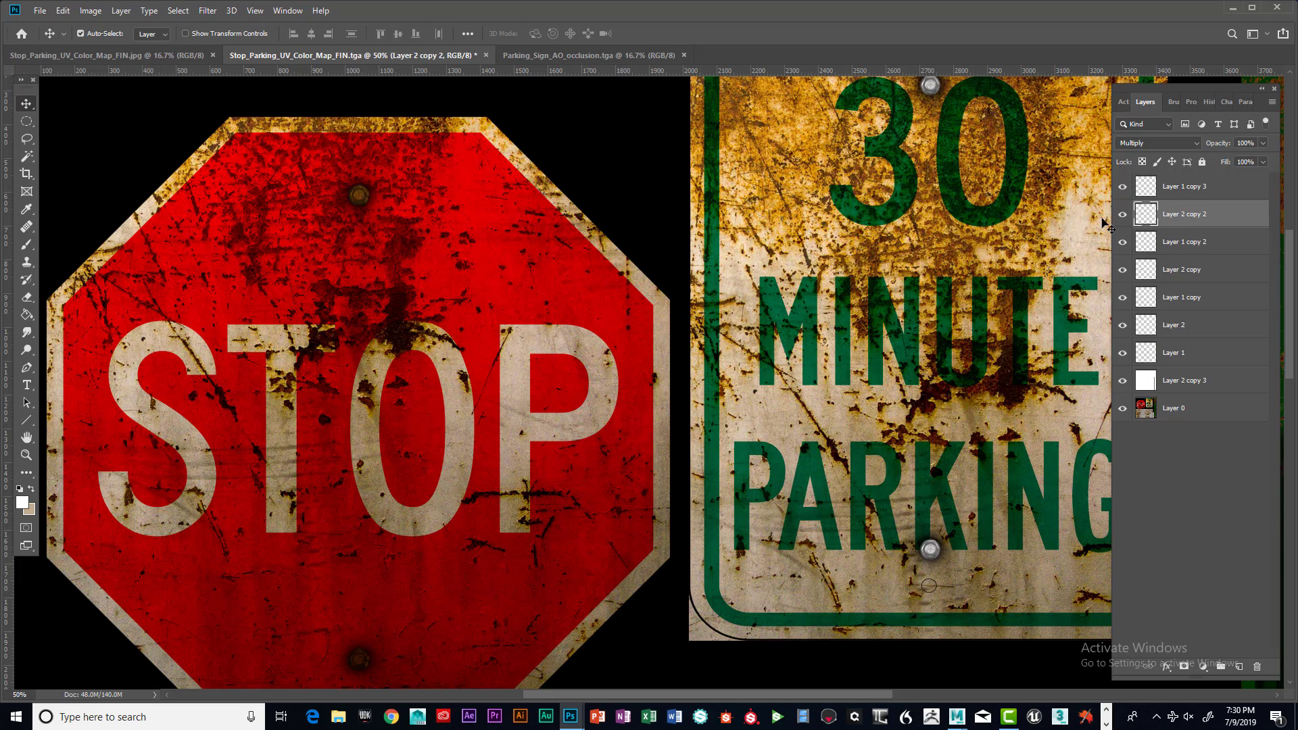
drag(372, 671, 935, 552)
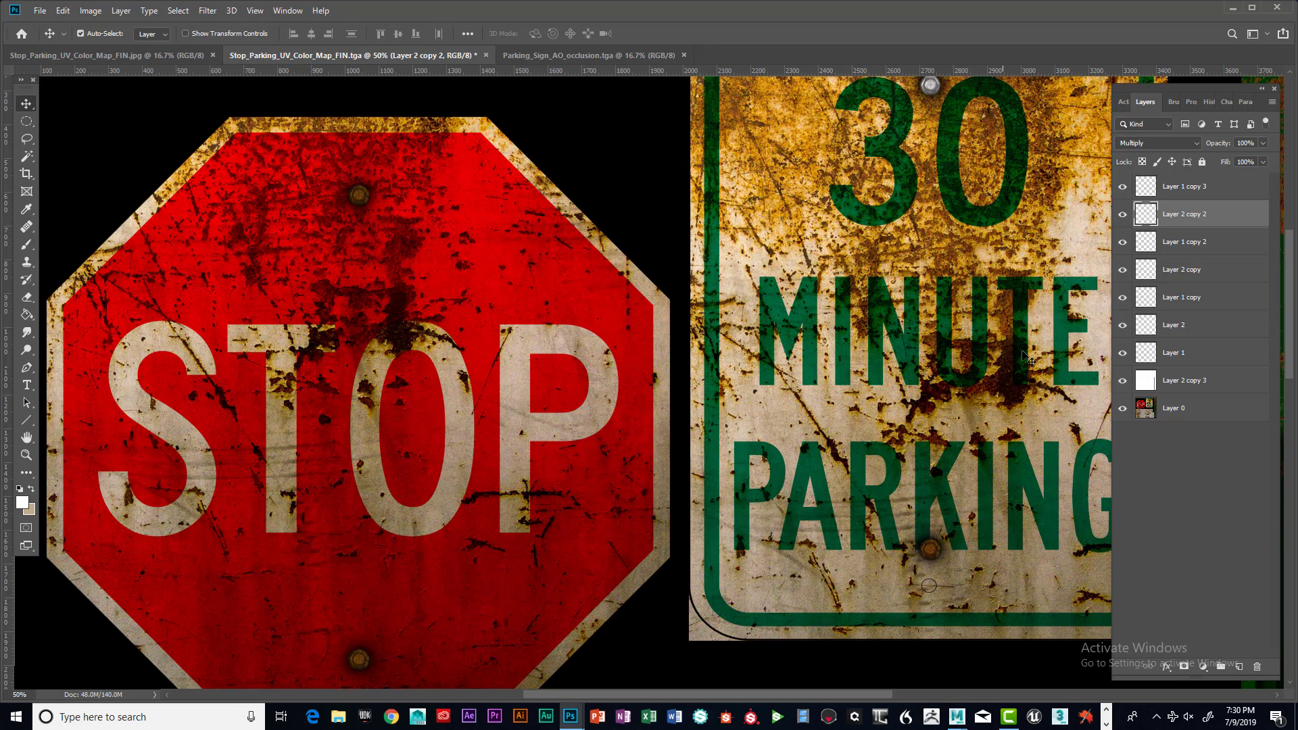
Step: Duplicate Layer 2 copy 2 as Layer 2 copy 4 within the color map and stack it above Layer 1 copy 3
scroll(1003, 368, down, 3)
scroll(1002, 367, up, 5)
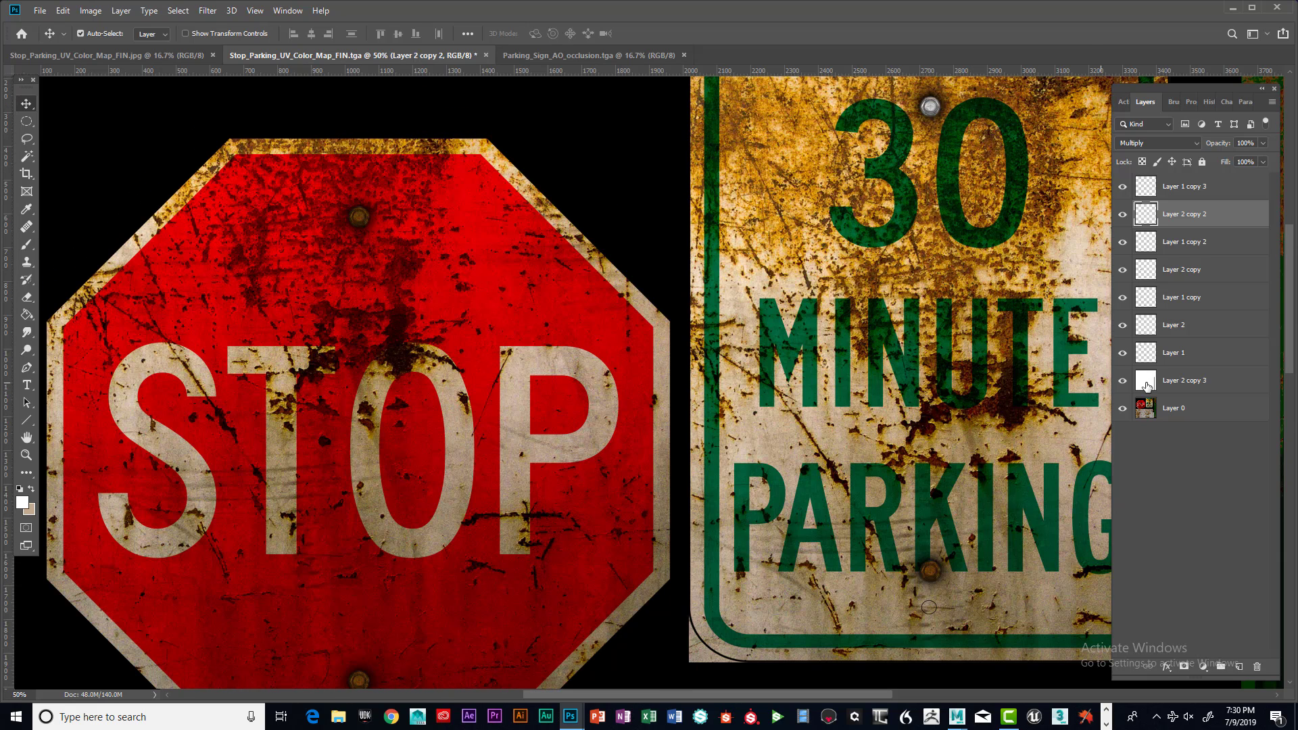
right_click(1185, 215)
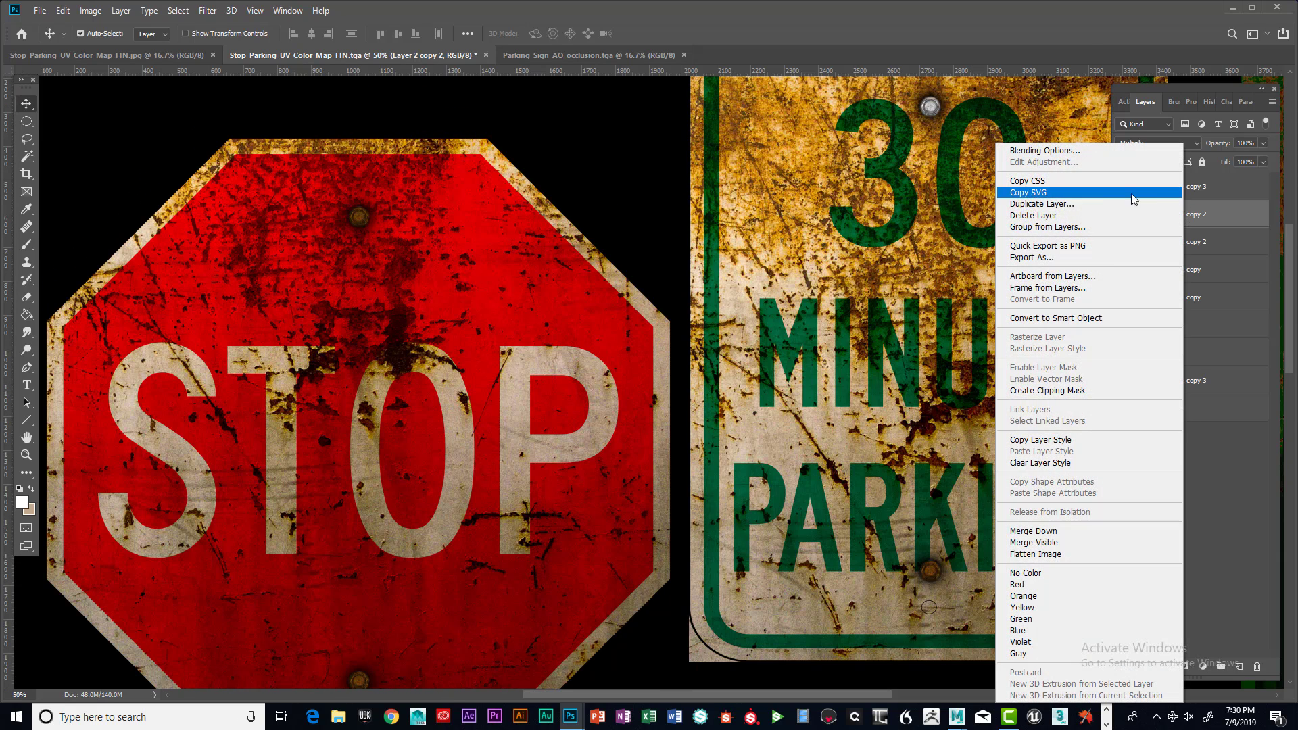
click(1084, 205)
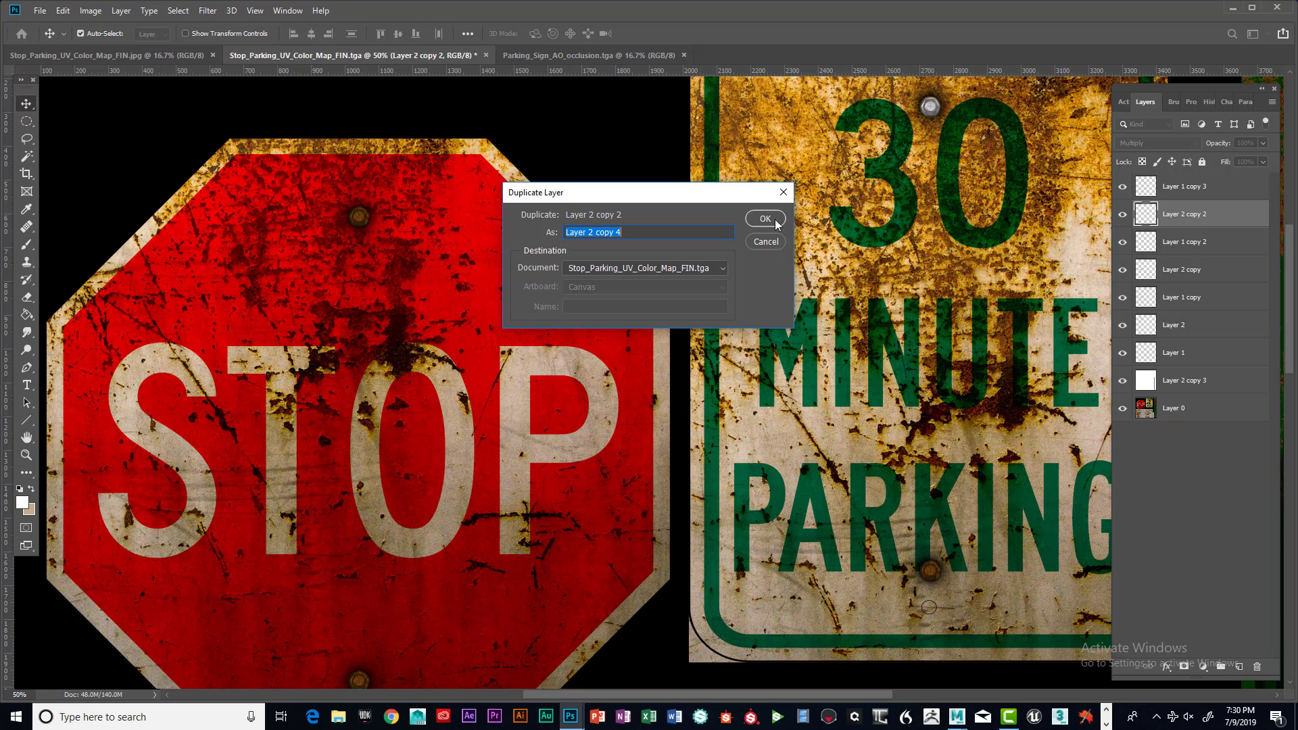
click(777, 223)
drag(1186, 217, 1172, 183)
Step: Toggle the visibility of Layer 2 copy 4 off and on and move its rust patch onto the parking sign's upper bolt
click(1122, 186)
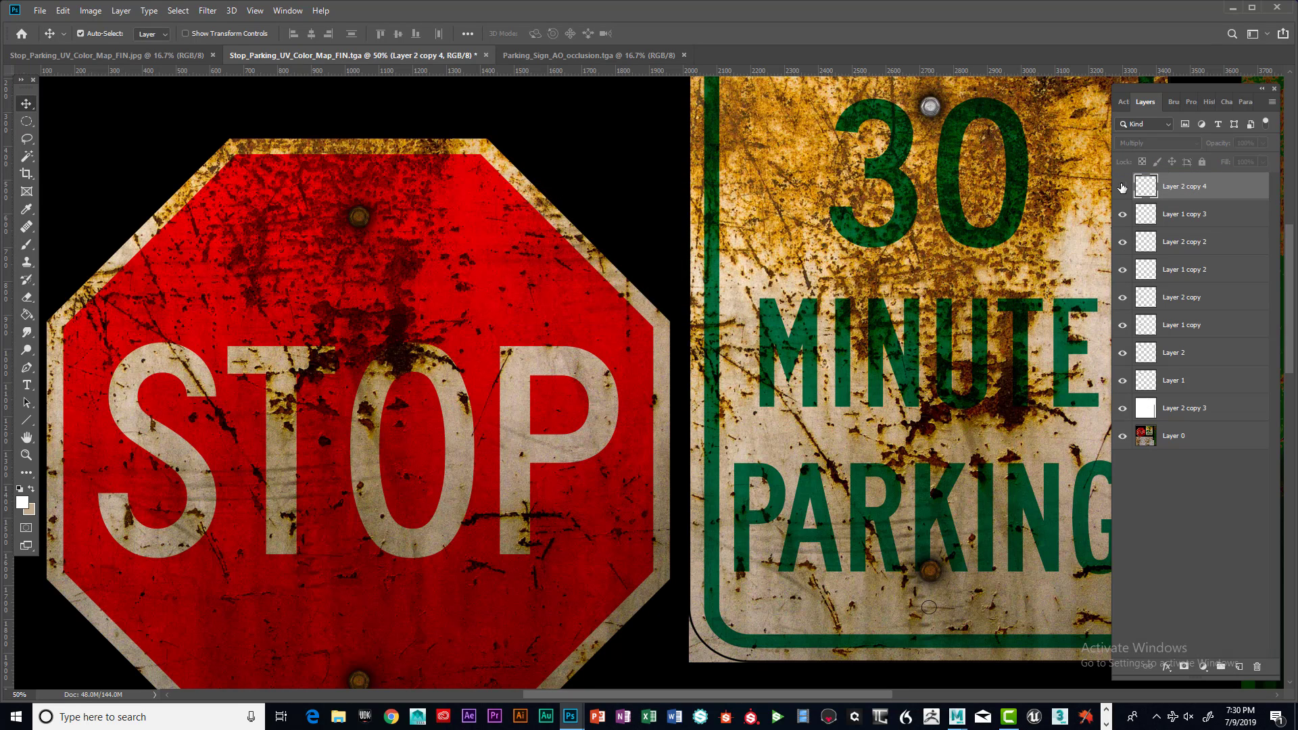
click(1124, 187)
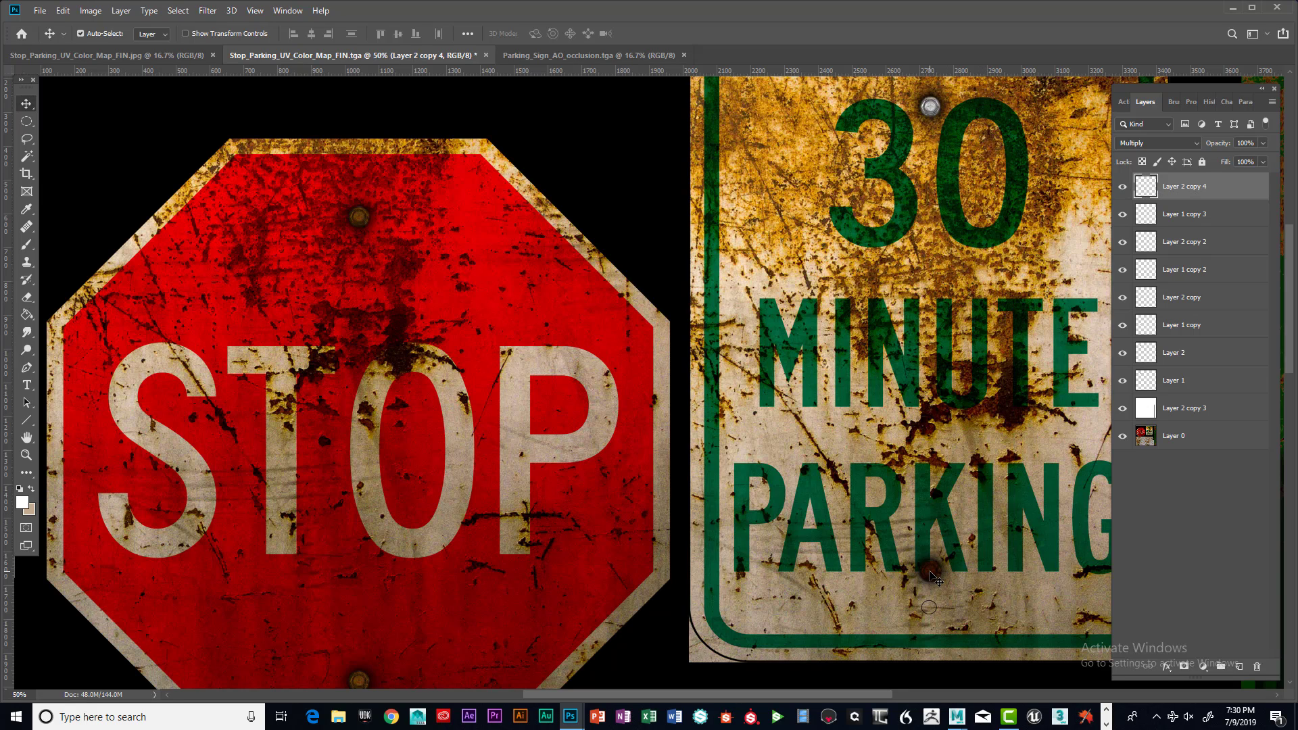
drag(935, 578, 892, 111)
scroll(1055, 379, down, 1)
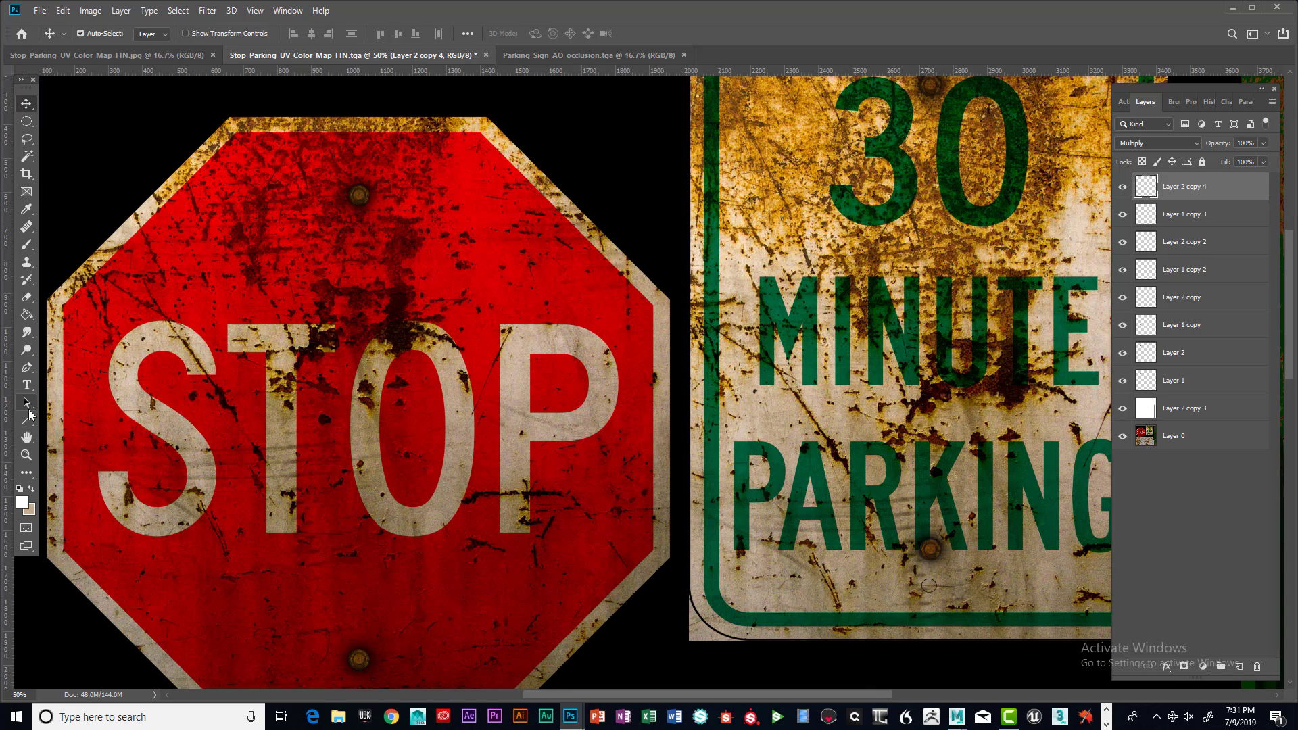
Step: Examine the whole color map with the rusty bolts on the stop sign and the parking sign
click(26, 454)
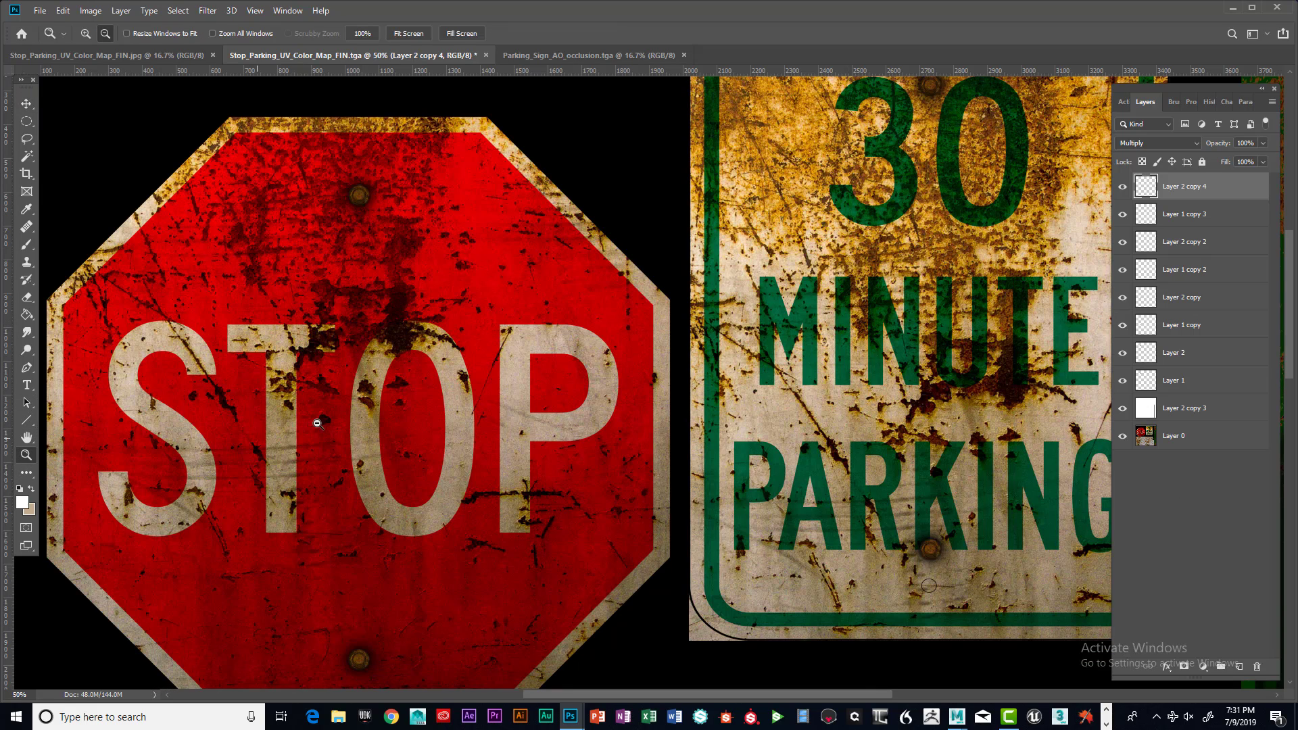
click(378, 411)
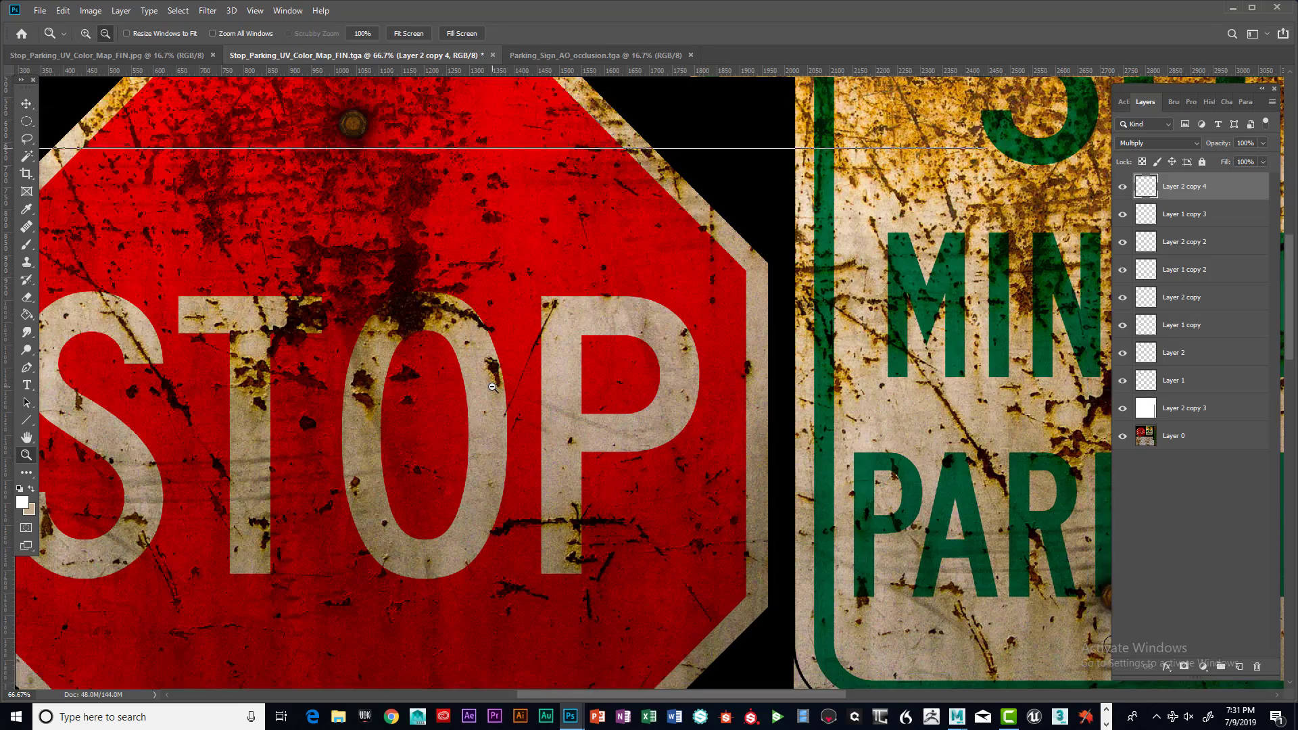
alt+click(493, 387)
alt+click(492, 387)
alt+click(492, 387)
alt+click(492, 387)
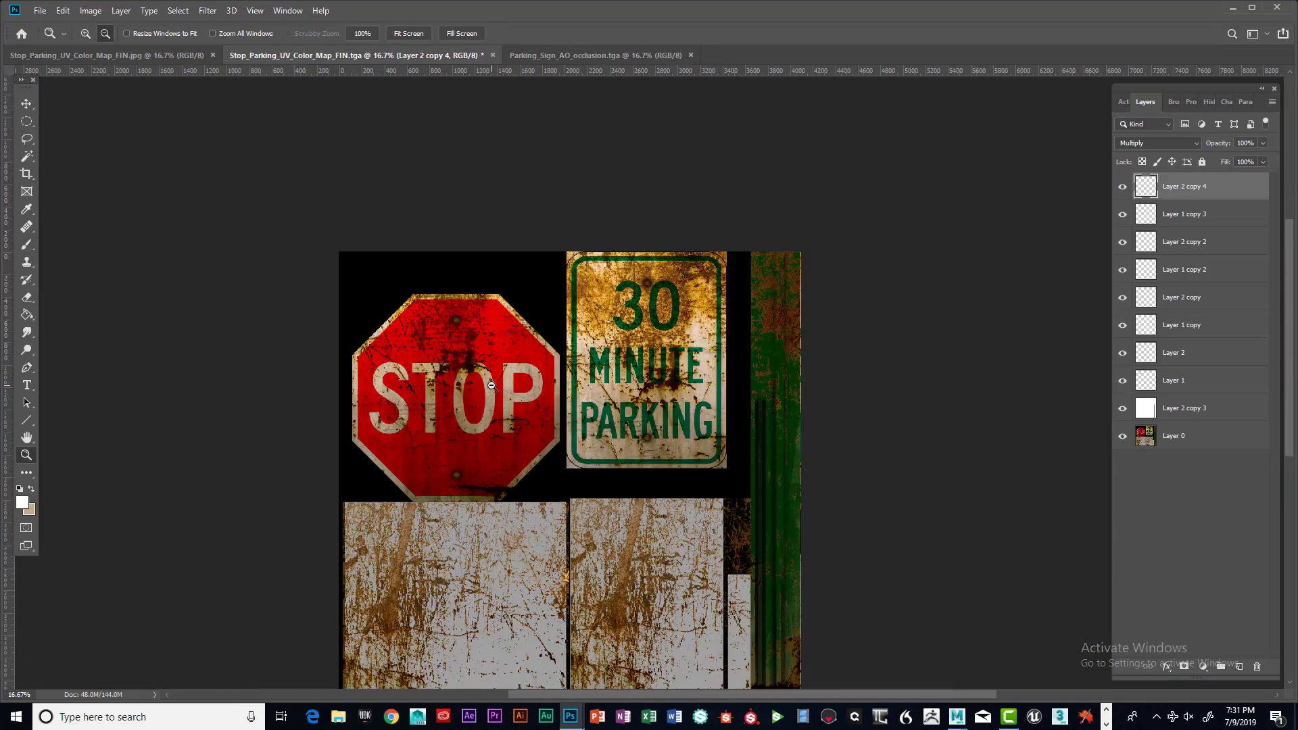
scroll(499, 385, down, 1)
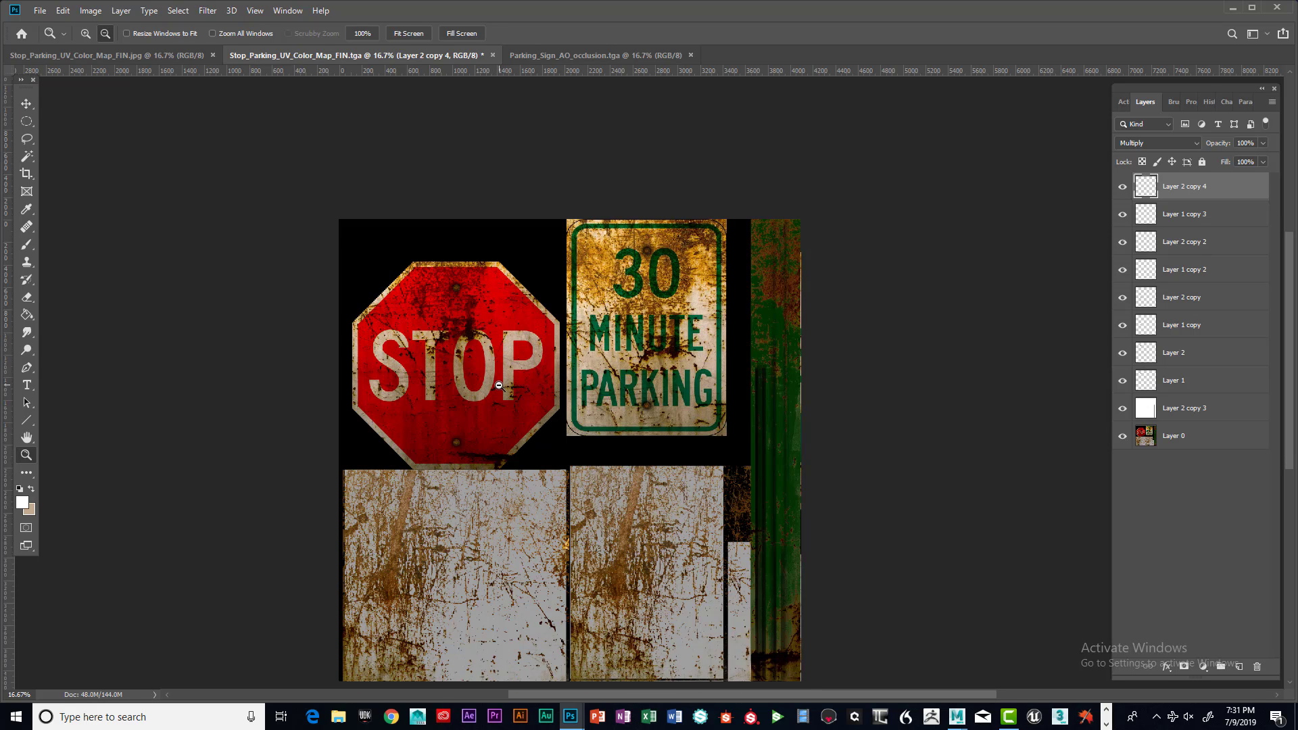
scroll(499, 386, down, 1)
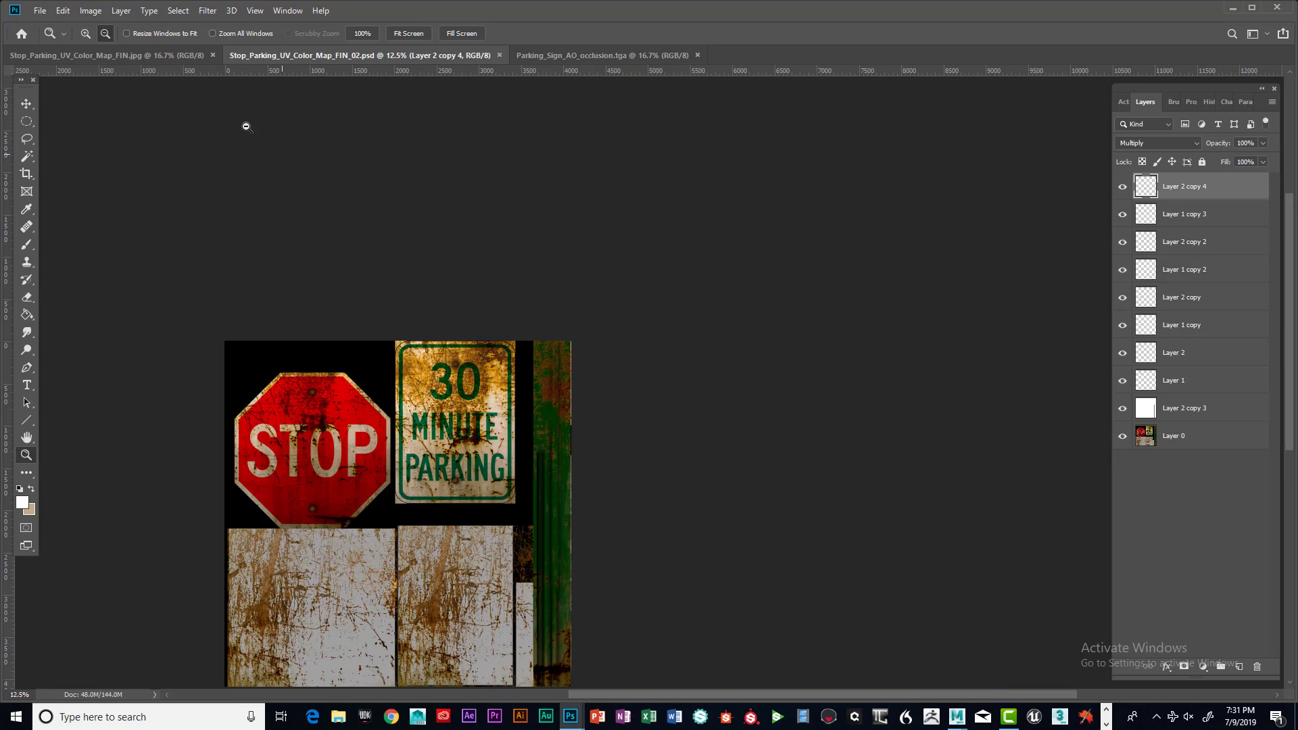
Step: Save a JPEG copy named Stop_Parking_UV_Color_Map_FIN_02 in the sourceimages folder at quality 12, Maximum, in Baseline ("Standard") format
click(39, 11)
click(57, 161)
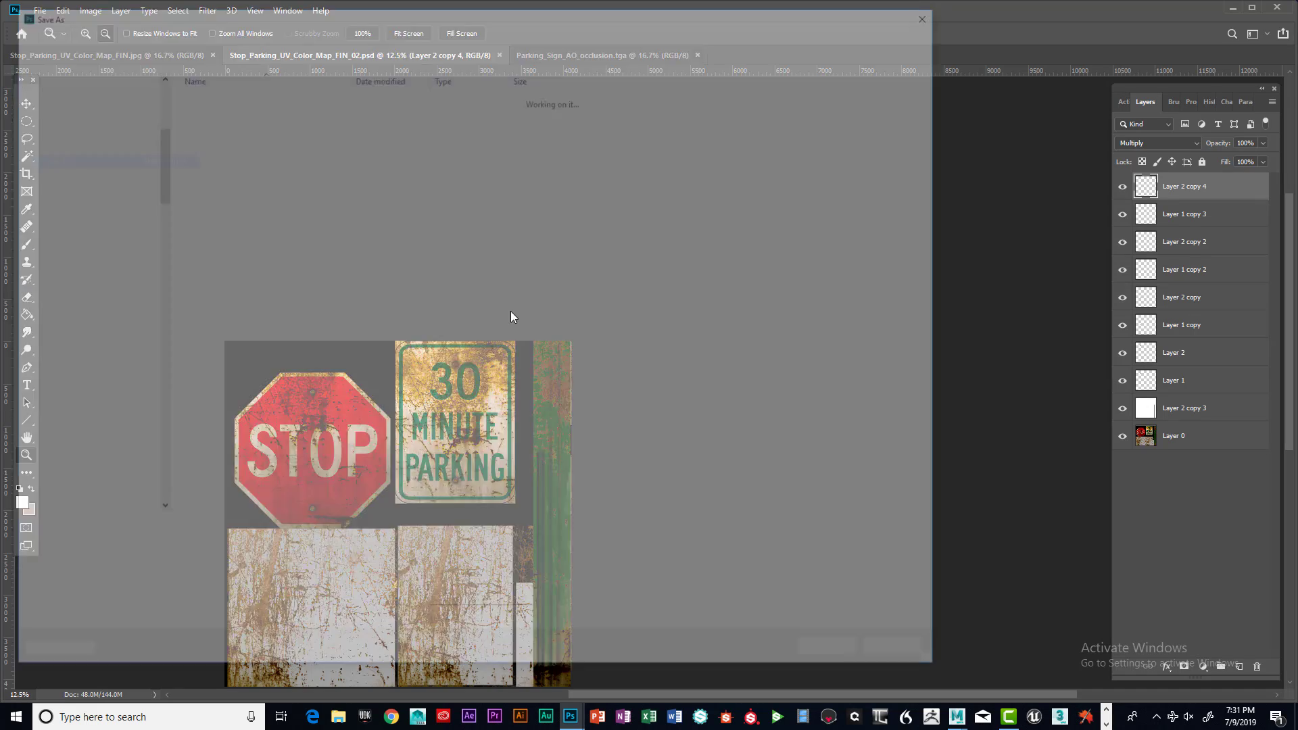
click(253, 549)
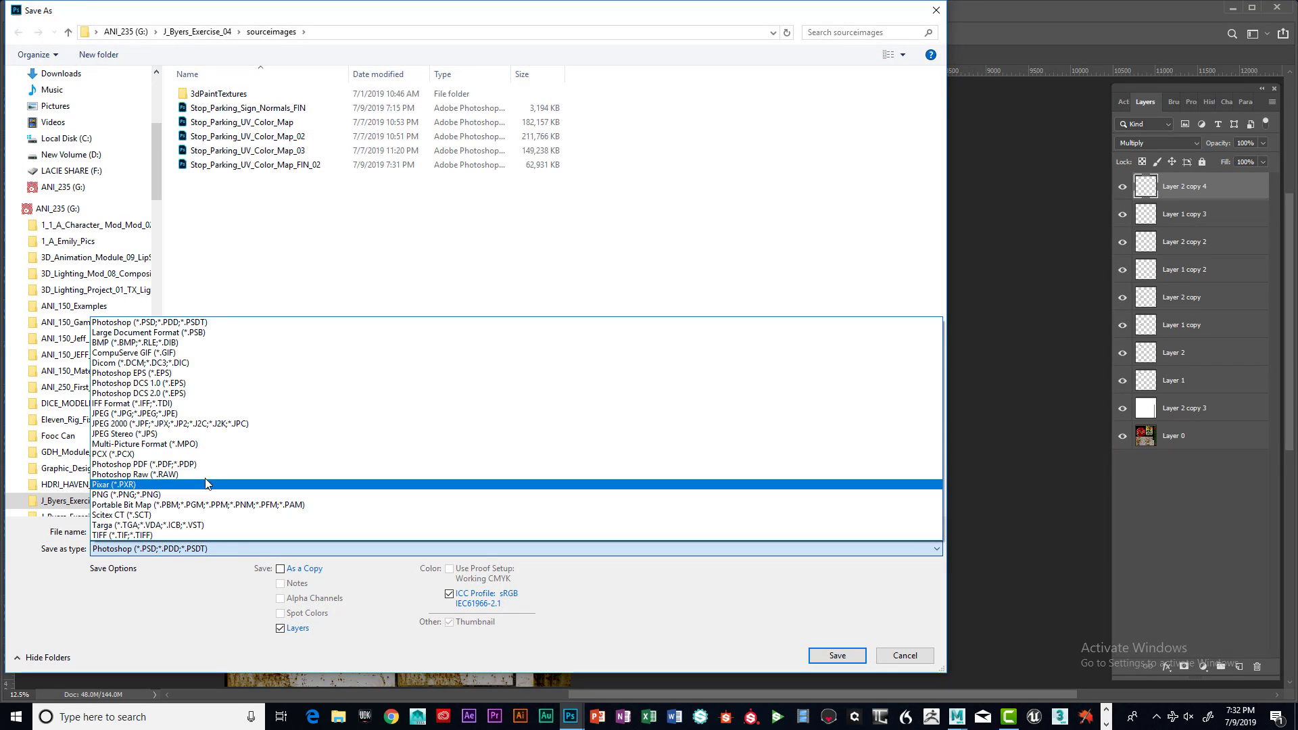
click(184, 414)
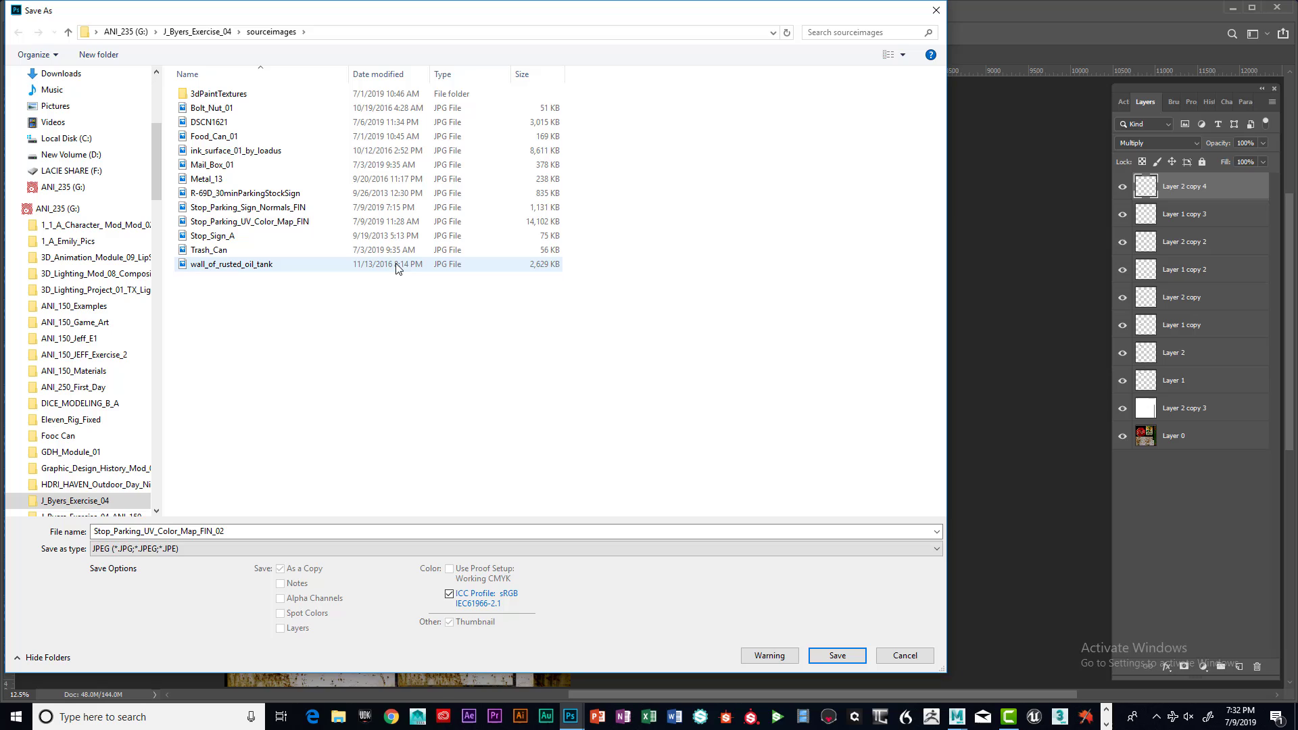
click(255, 534)
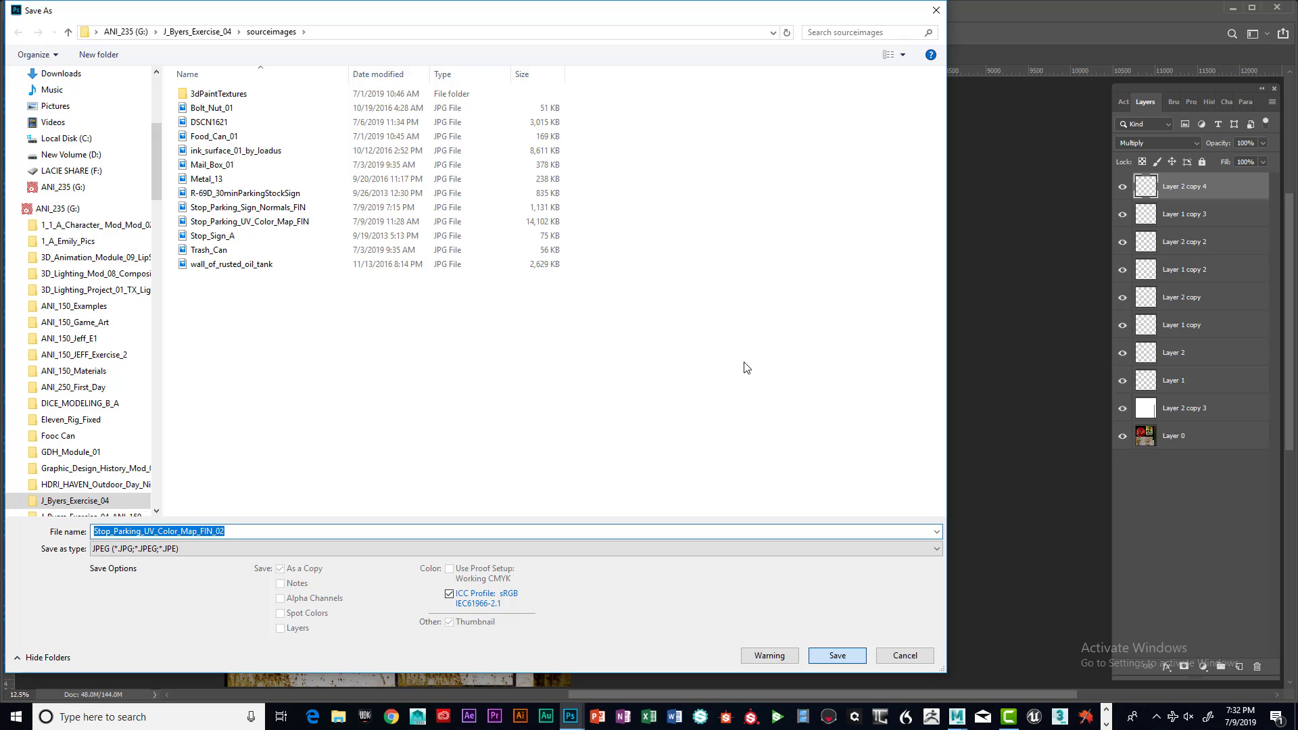
key(Return)
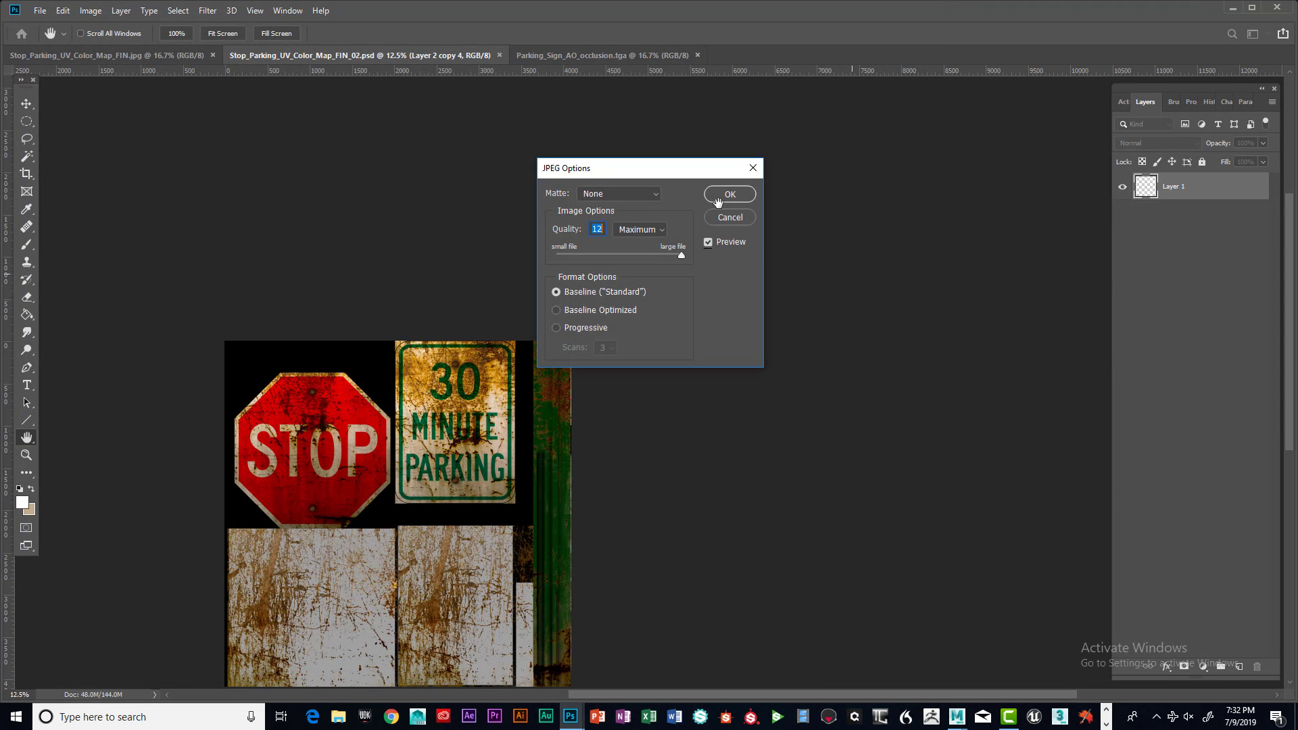
click(727, 194)
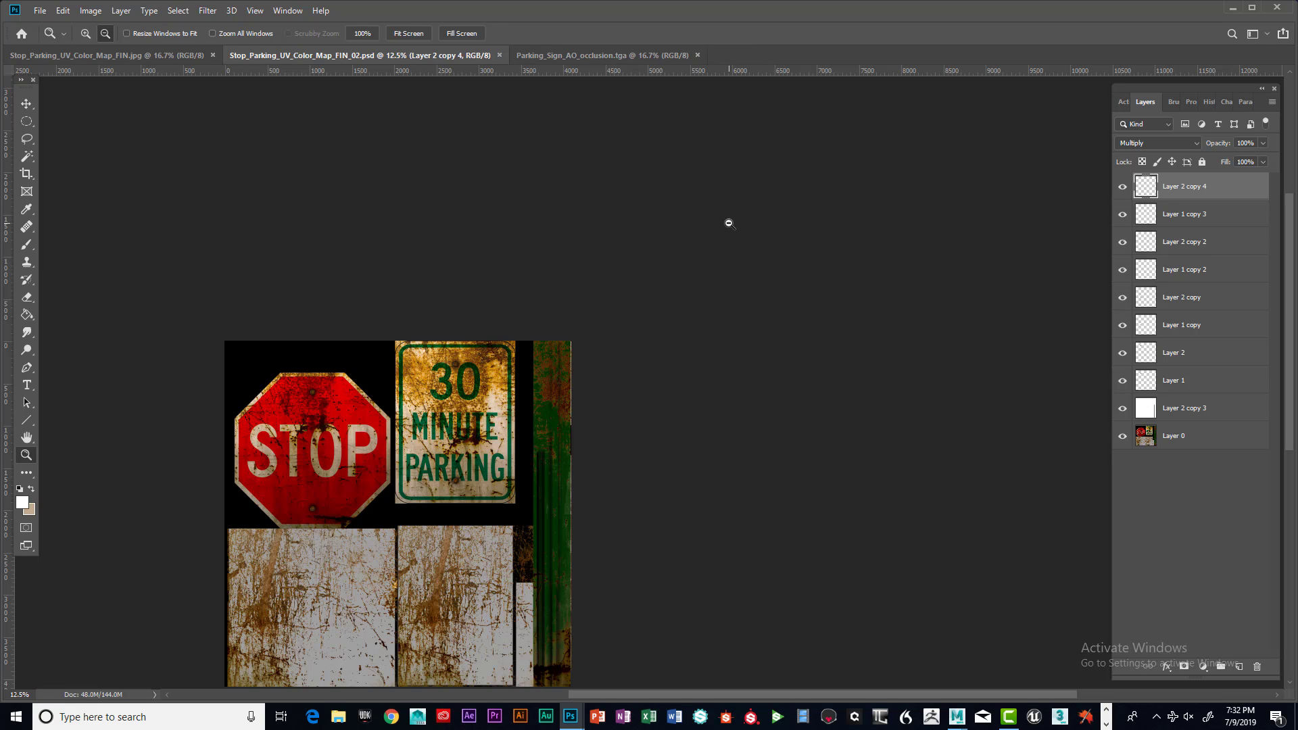
Step: Review the full color map and flatten all its layers into a single background
scroll(569, 334, down, 5)
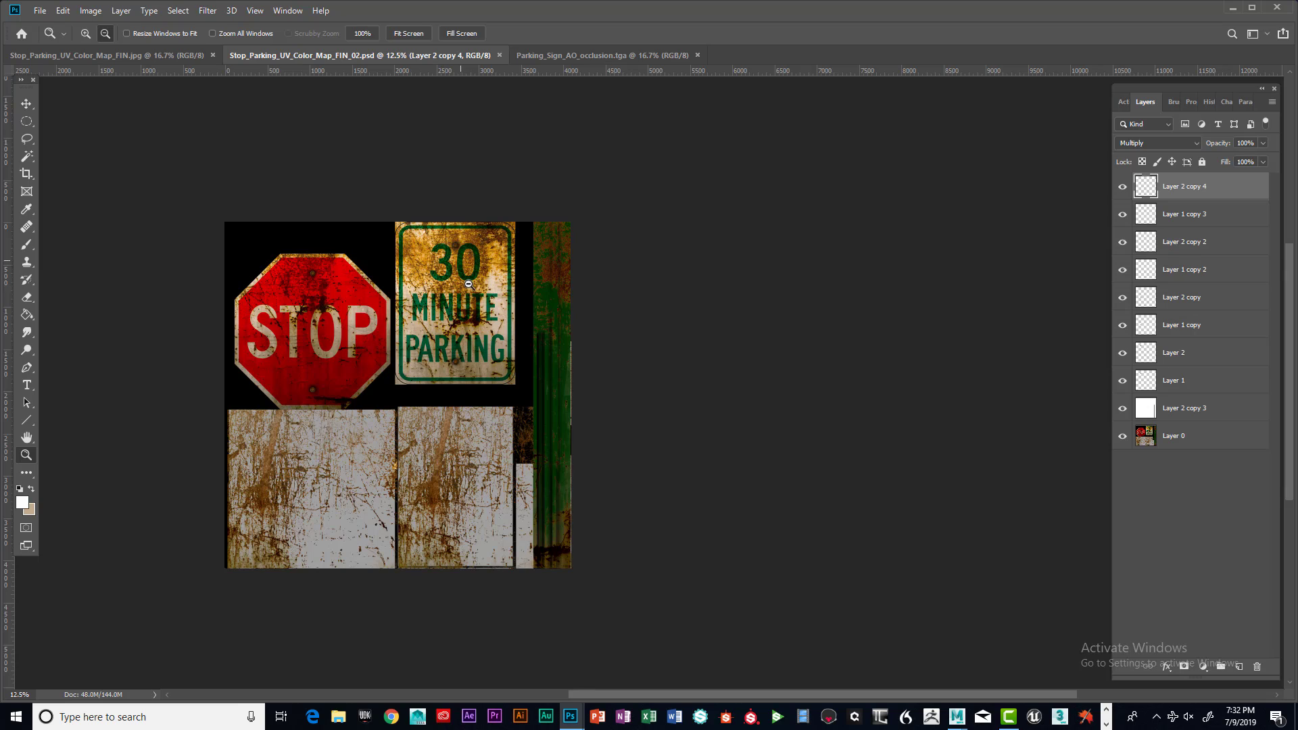
scroll(636, 343, down, 1)
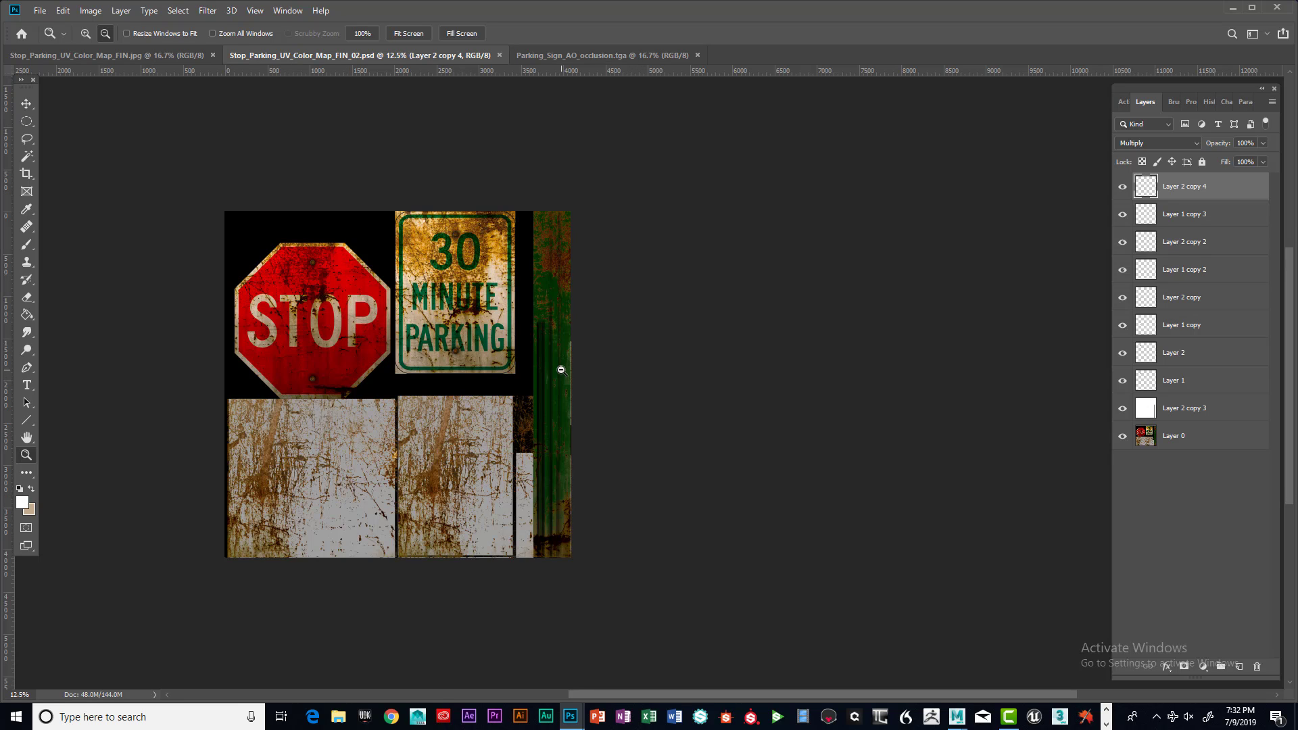
scroll(631, 341, down, 3)
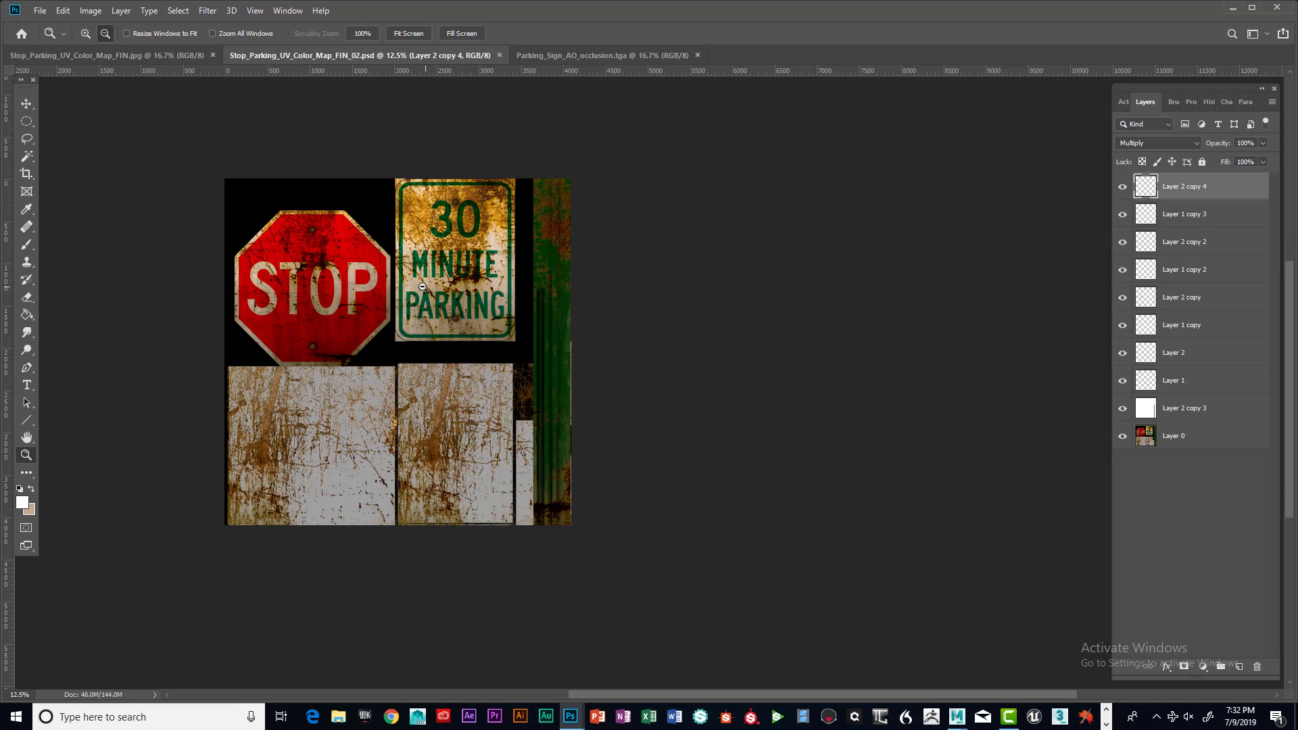
scroll(490, 318, down, 2)
scroll(744, 331, up, 1)
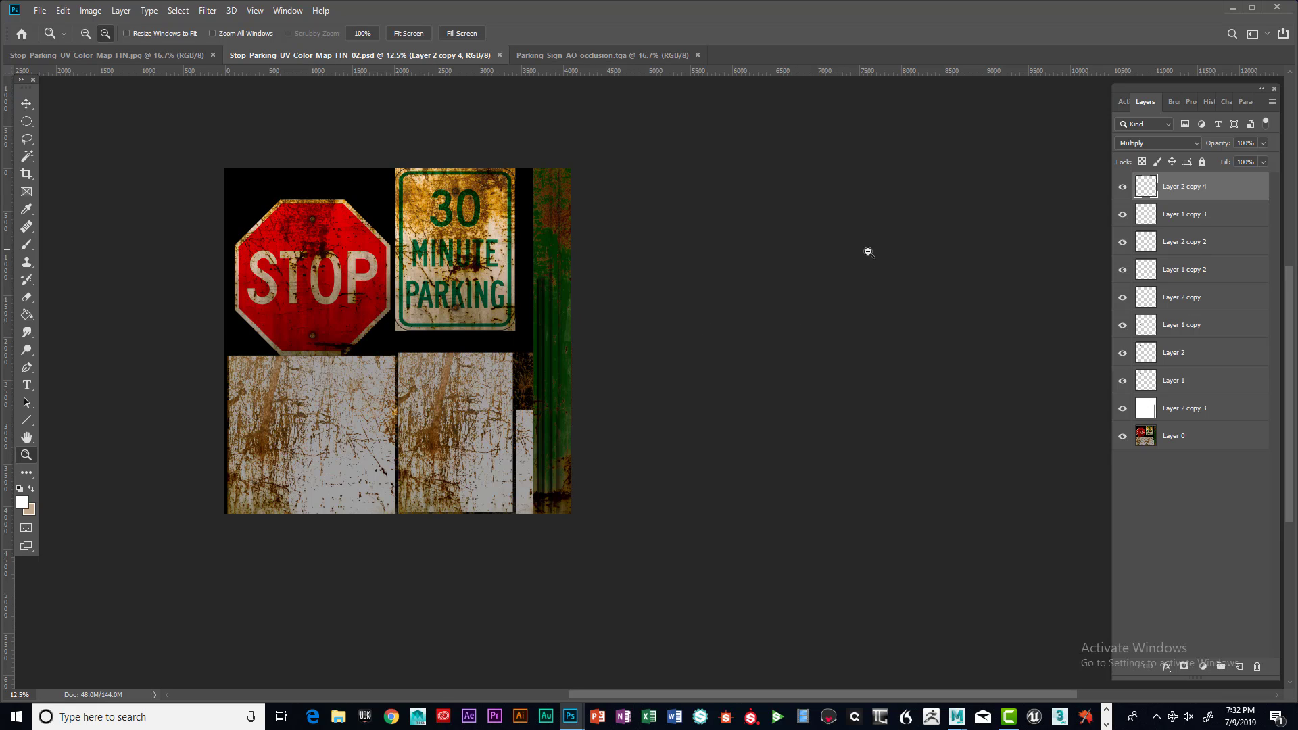
click(121, 10)
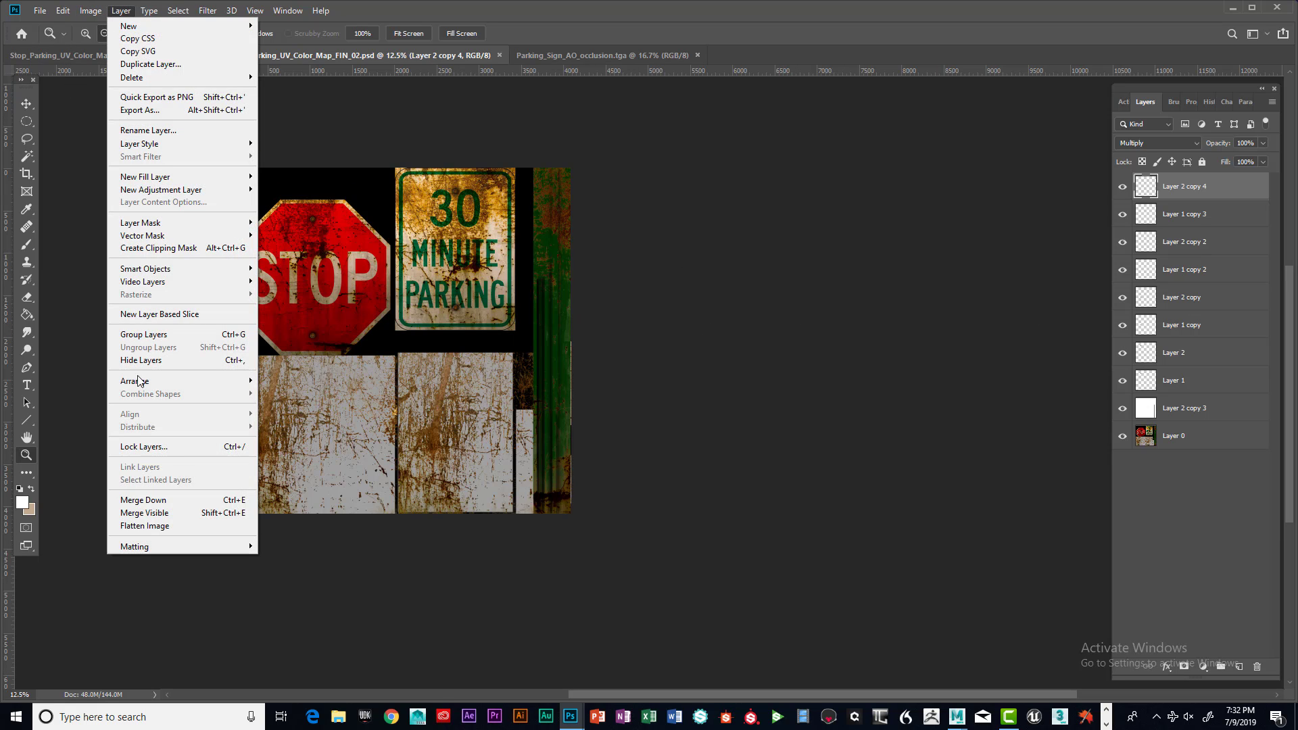
click(176, 532)
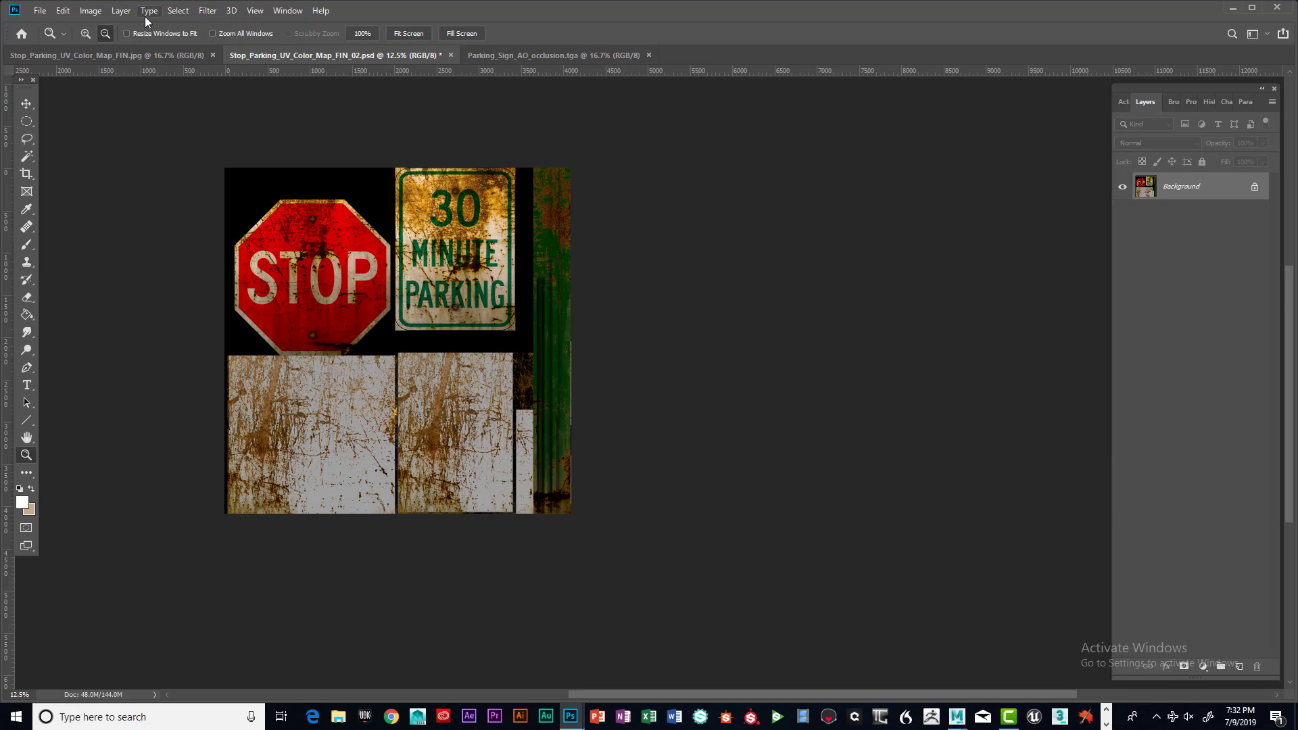
Step: Desaturate the flattened color map to grayscale
click(90, 15)
mouse_move(112, 46)
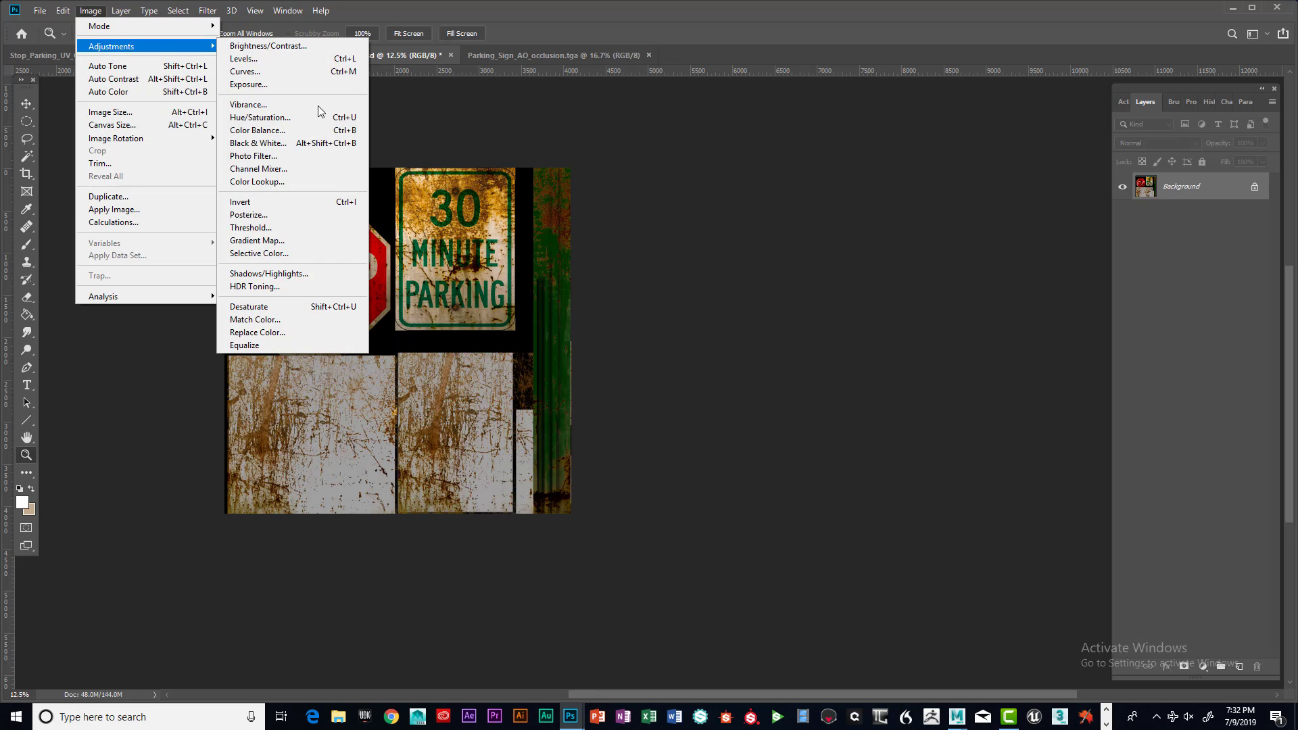
click(282, 308)
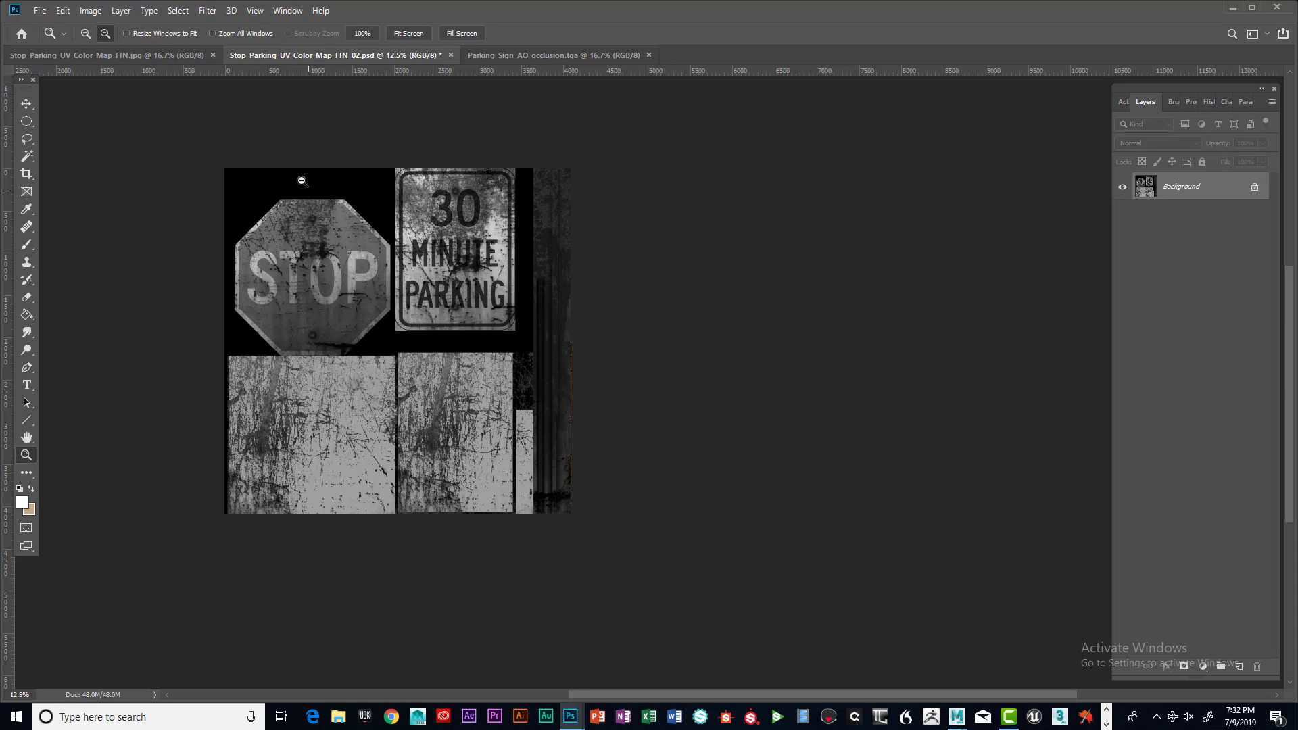
Step: Darken the grayscale map with a Levels adjustment, setting the input black level to 48 and the midtones to 0.61
click(90, 12)
mouse_move(103, 46)
click(243, 59)
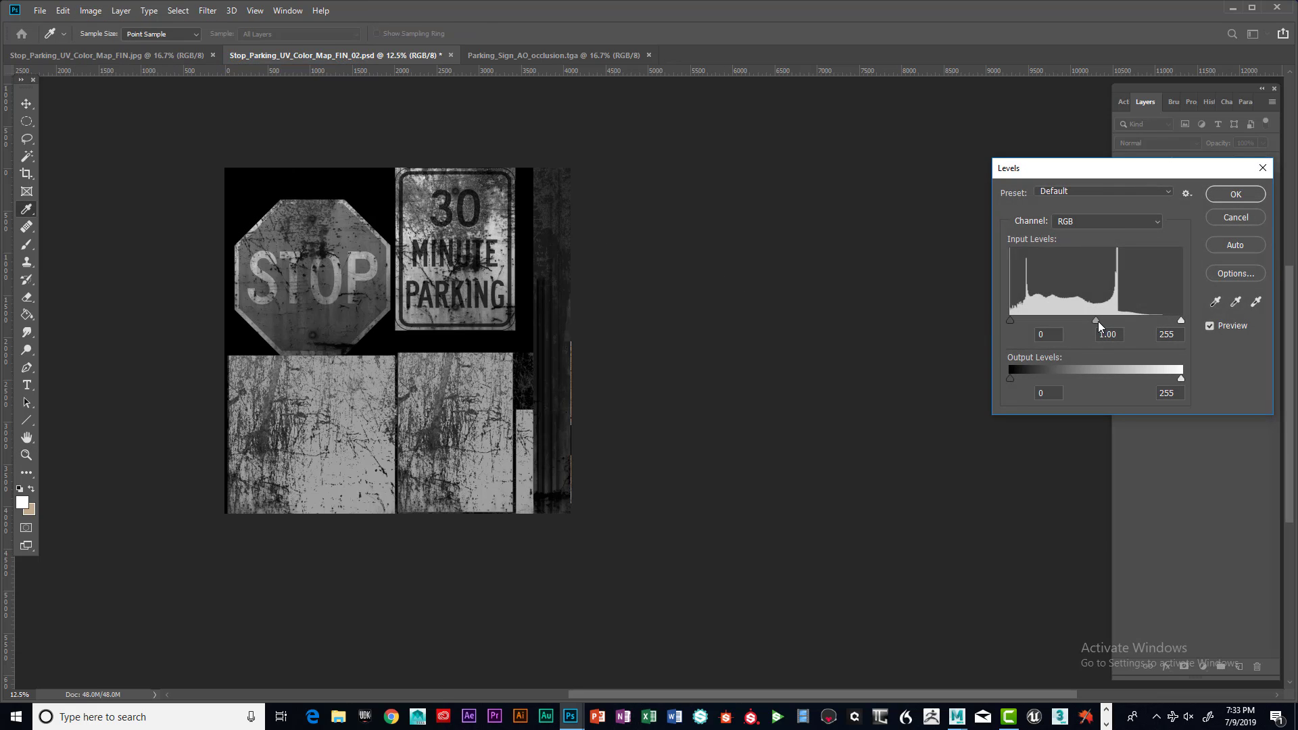
drag(1098, 321, 1195, 320)
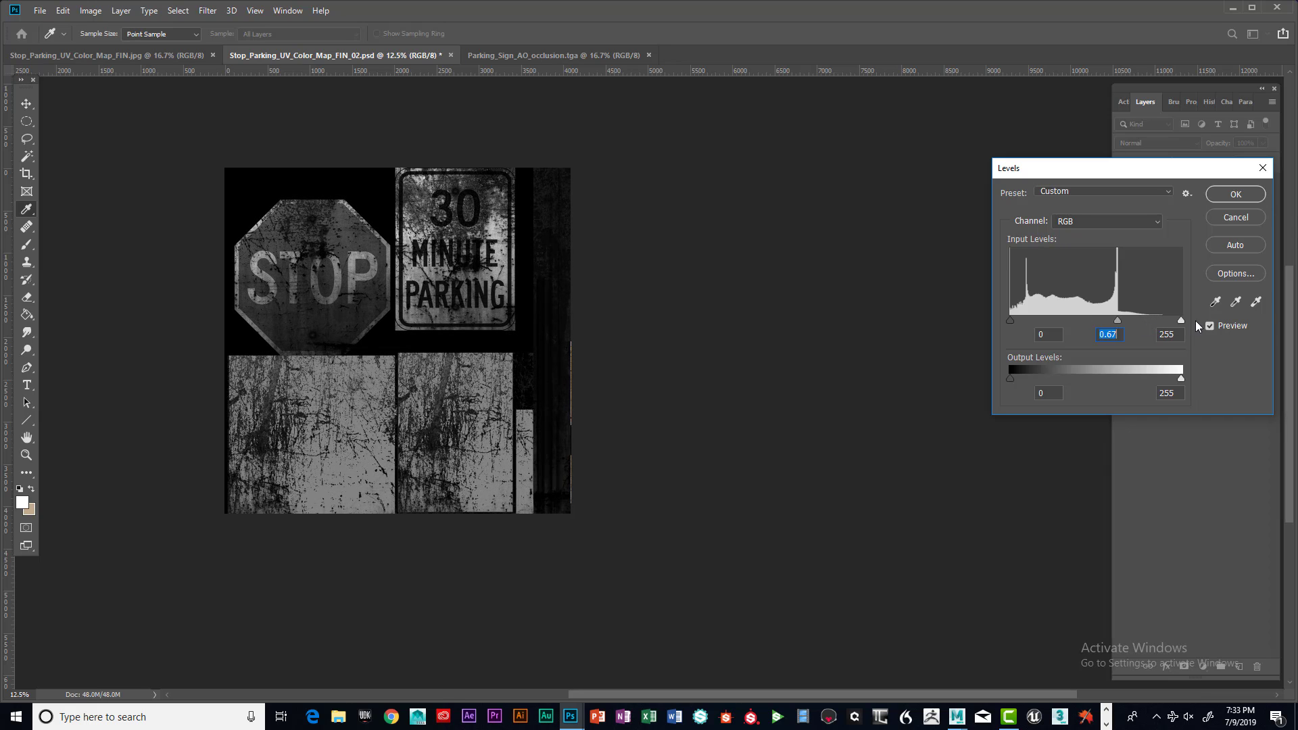
drag(1011, 323, 1043, 319)
mouse_move(1132, 318)
mouse_down()
mouse_move(1115, 319)
mouse_move(1133, 317)
mouse_up()
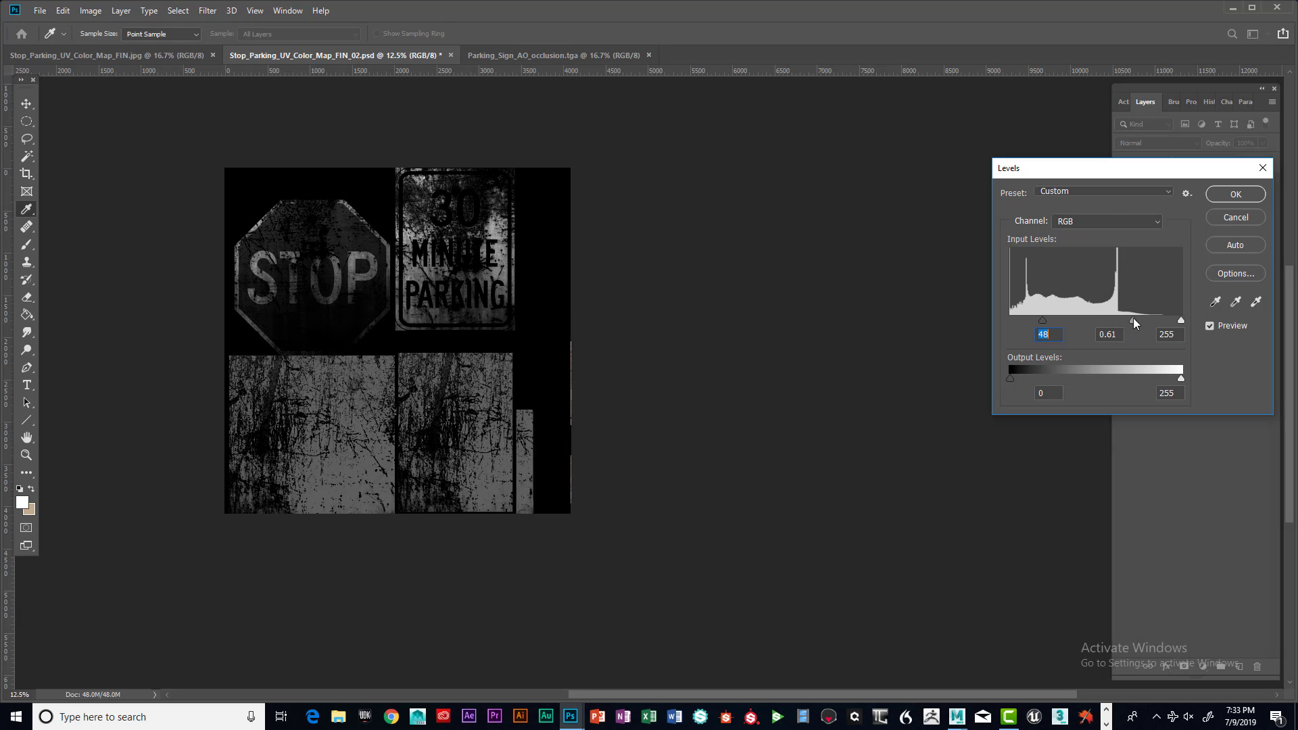
Step: Try raising the output black level to 76 in the Levels adjustment, and return it to 0
drag(1018, 376, 1061, 377)
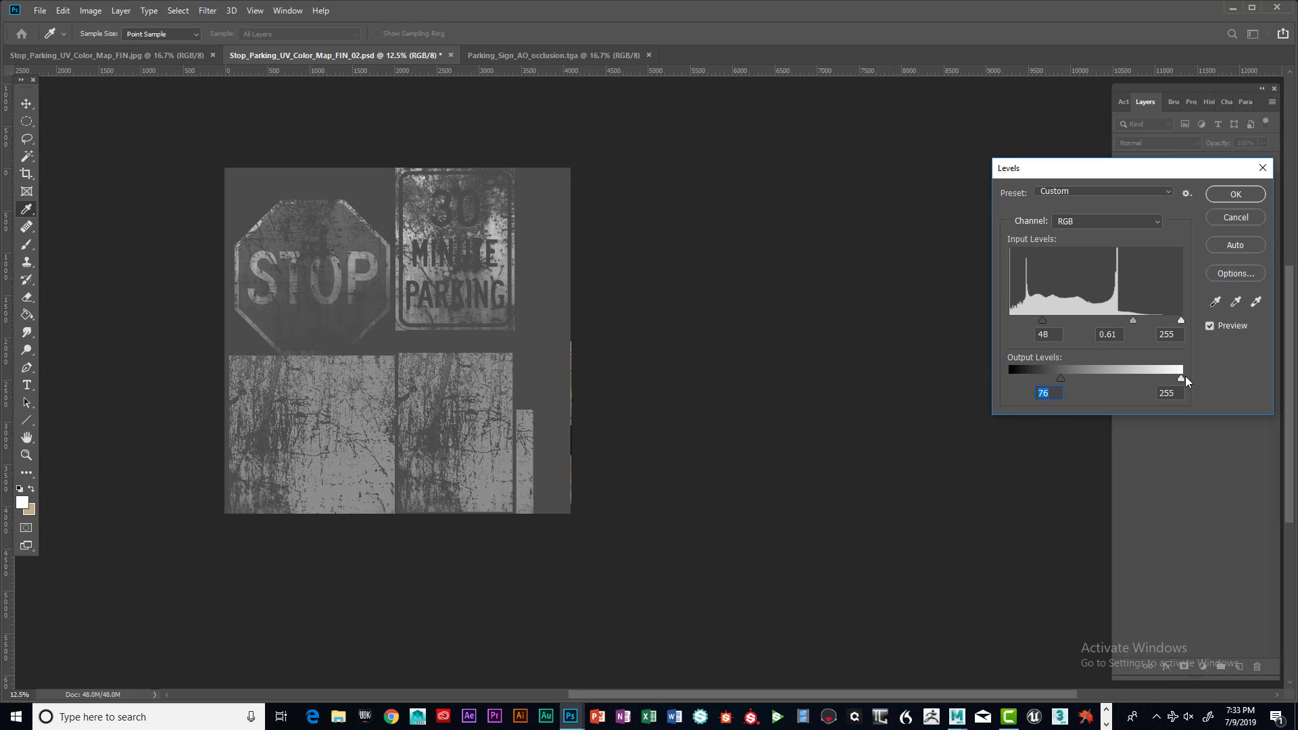
drag(1182, 379, 1209, 369)
drag(1062, 377, 1017, 377)
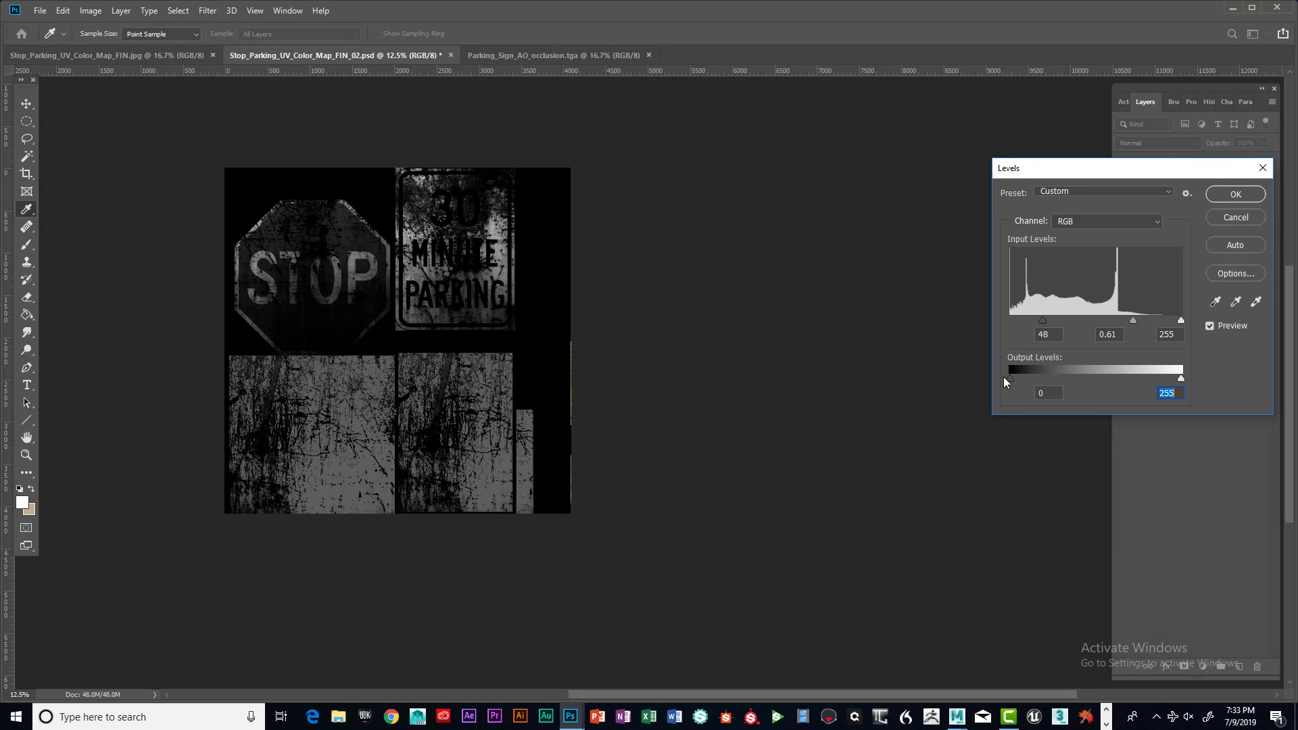
Step: Lower the output white level to 157, keeping the output black level at 0, and apply the Levels adjustment
key(shift+Tab)
drag(1182, 379, 1164, 378)
click(1173, 376)
drag(1020, 376, 1009, 377)
drag(1162, 379, 1101, 383)
key(Tab)
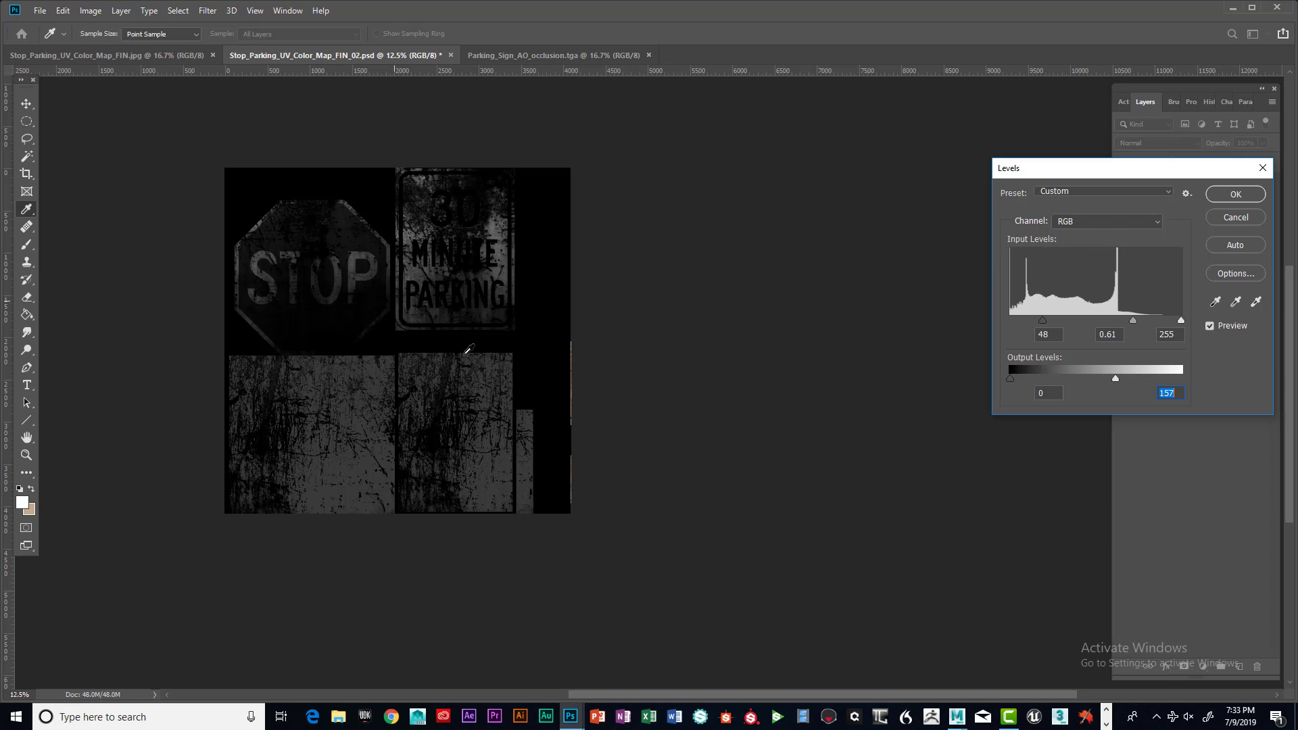
click(1236, 195)
key(z)
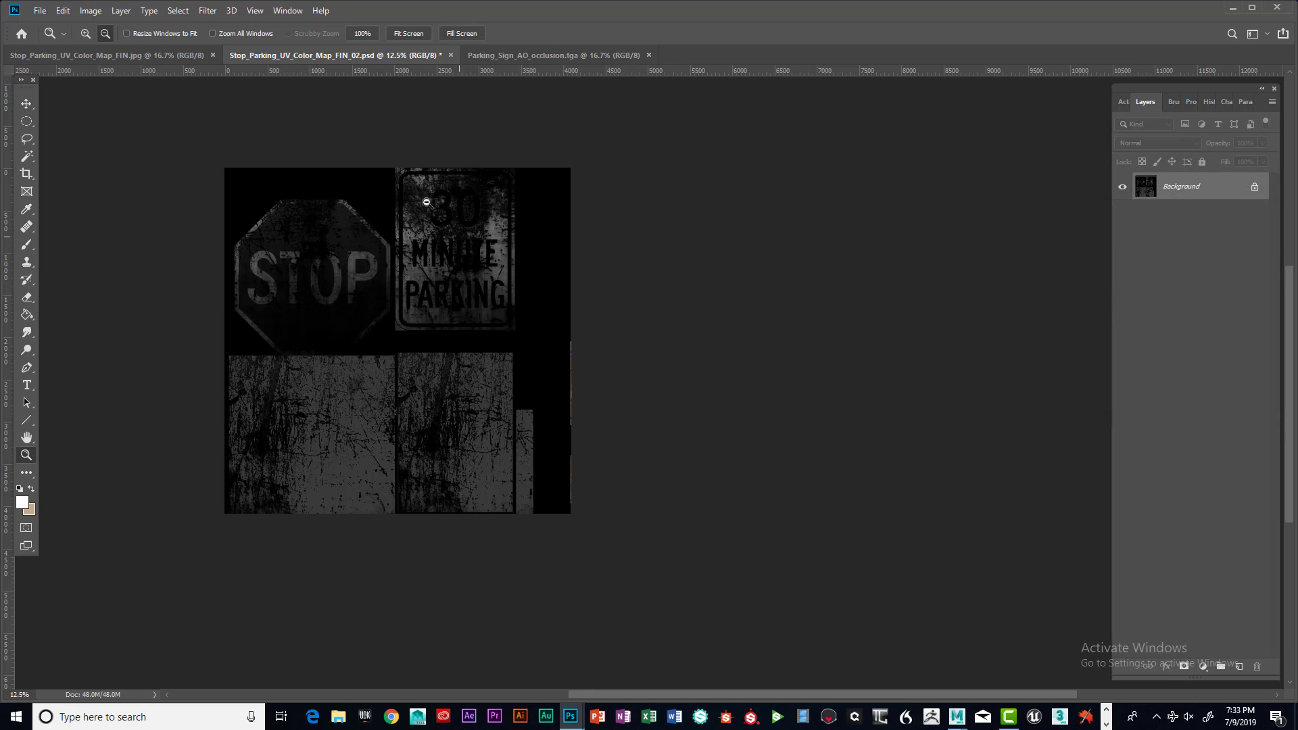
Step: Save the darkened map as a JPEG named Stop_Parking_UV_Spec_Map_FIN_02 in sourceimages at quality 12, Maximum, Baseline ("Standard"), and minimize the program window
click(41, 11)
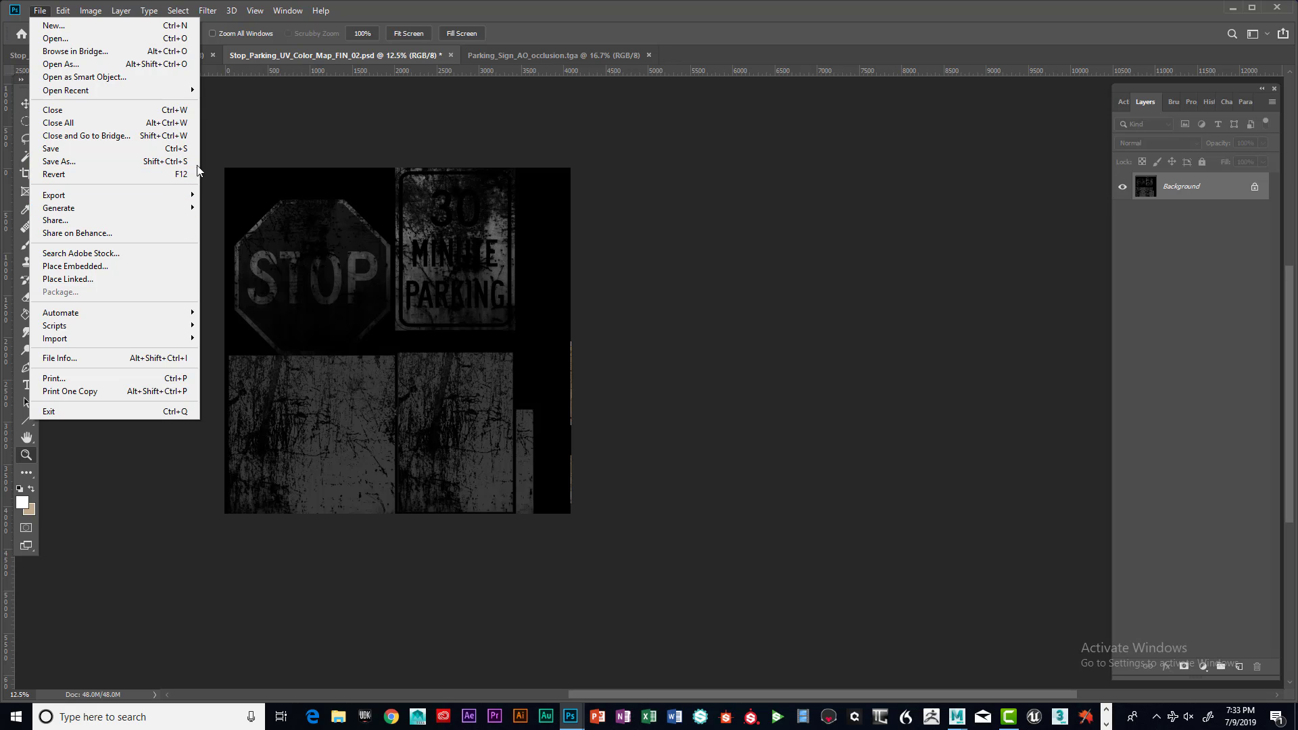
click(59, 162)
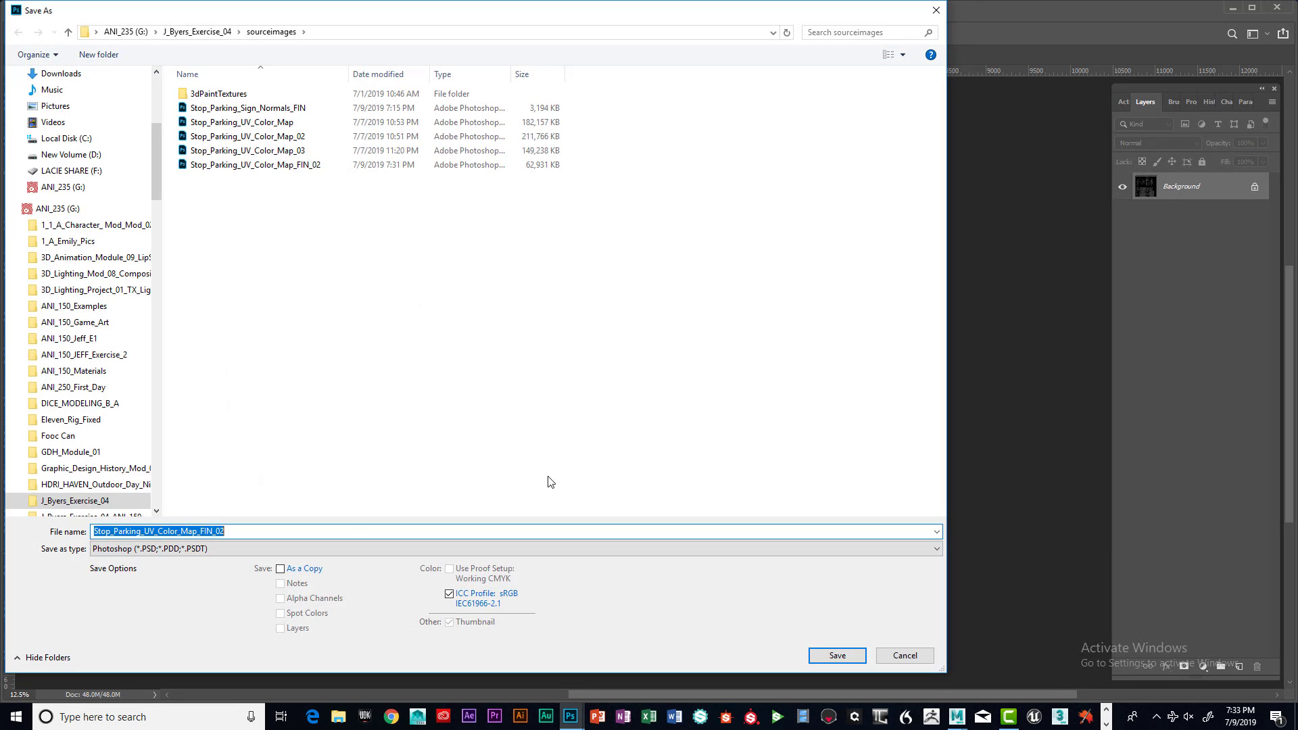
click(252, 550)
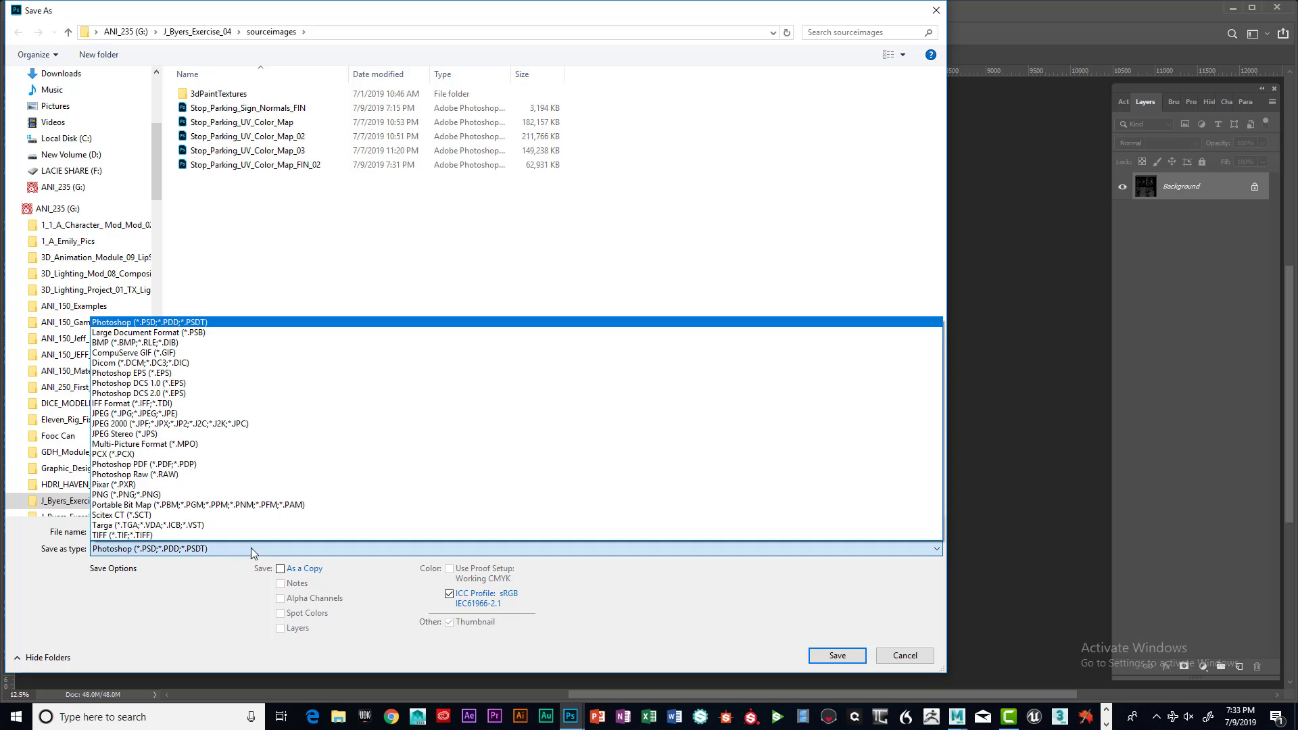
click(208, 414)
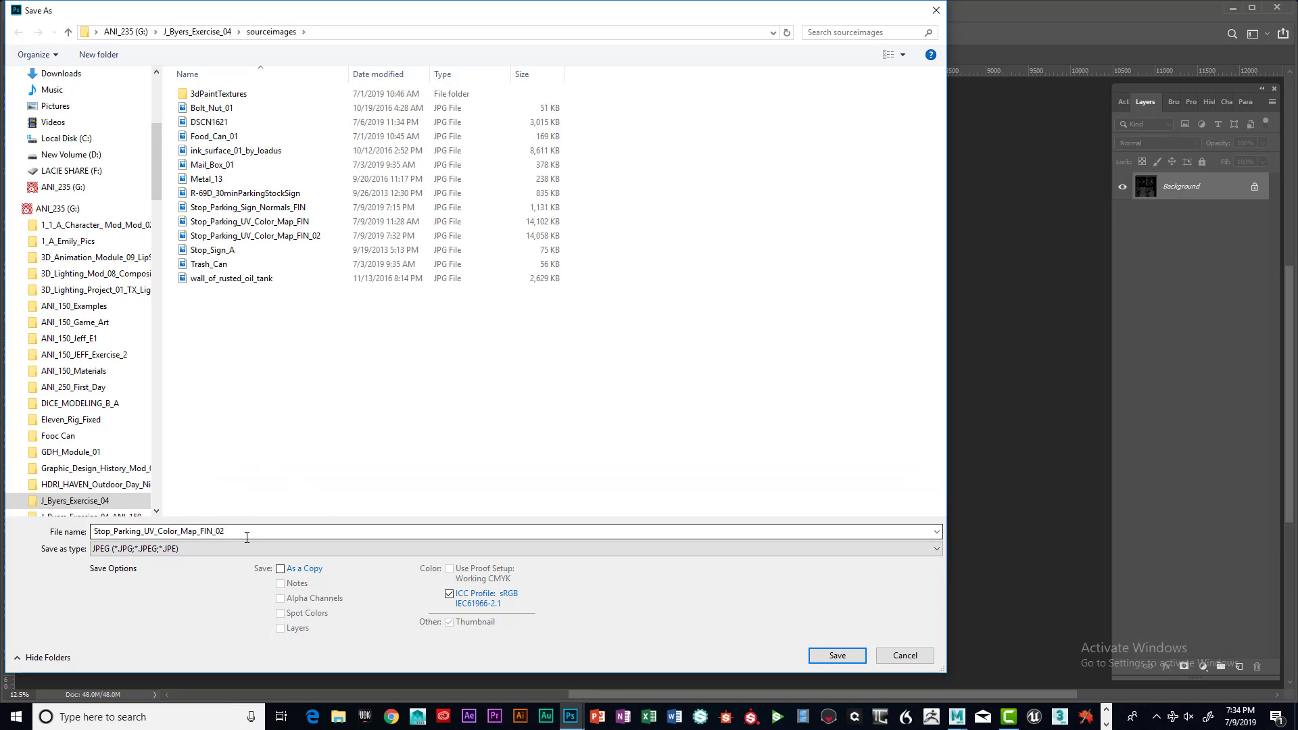
double_click(215, 532)
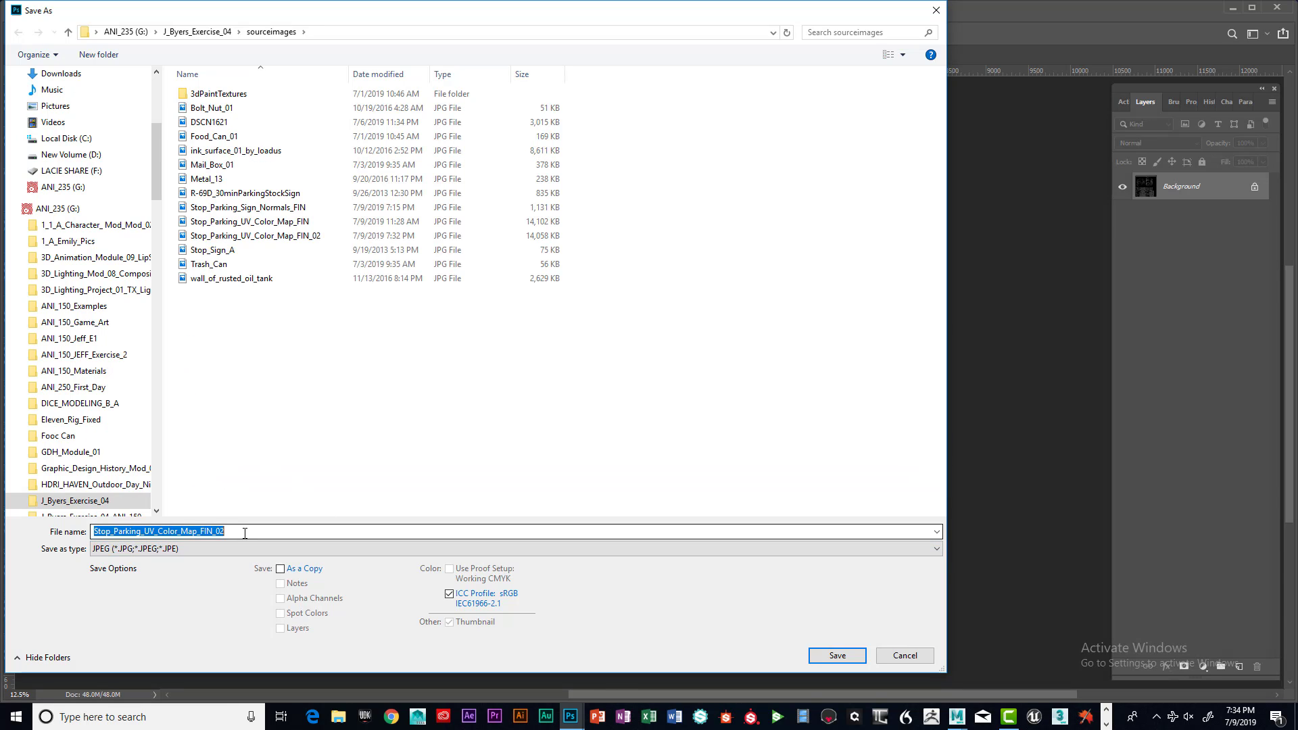
click(205, 532)
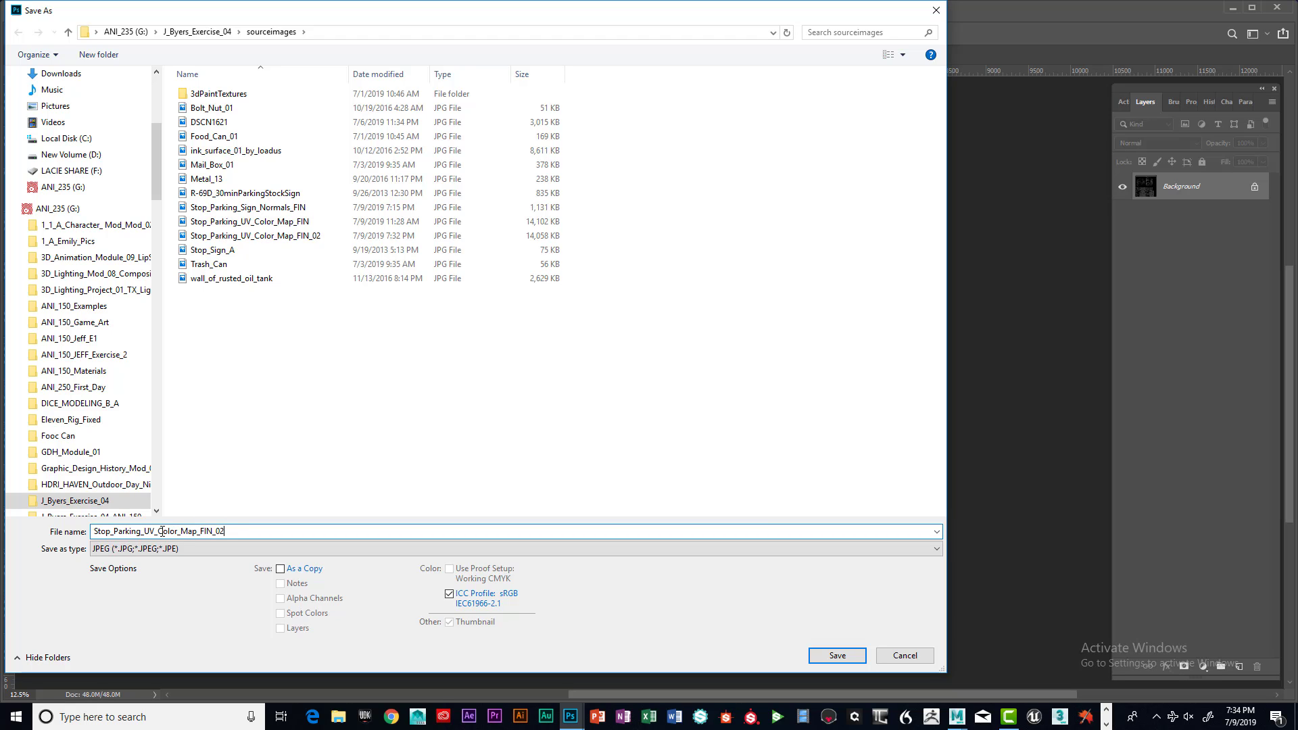
drag(158, 532, 177, 532)
text(Spec)
click(841, 659)
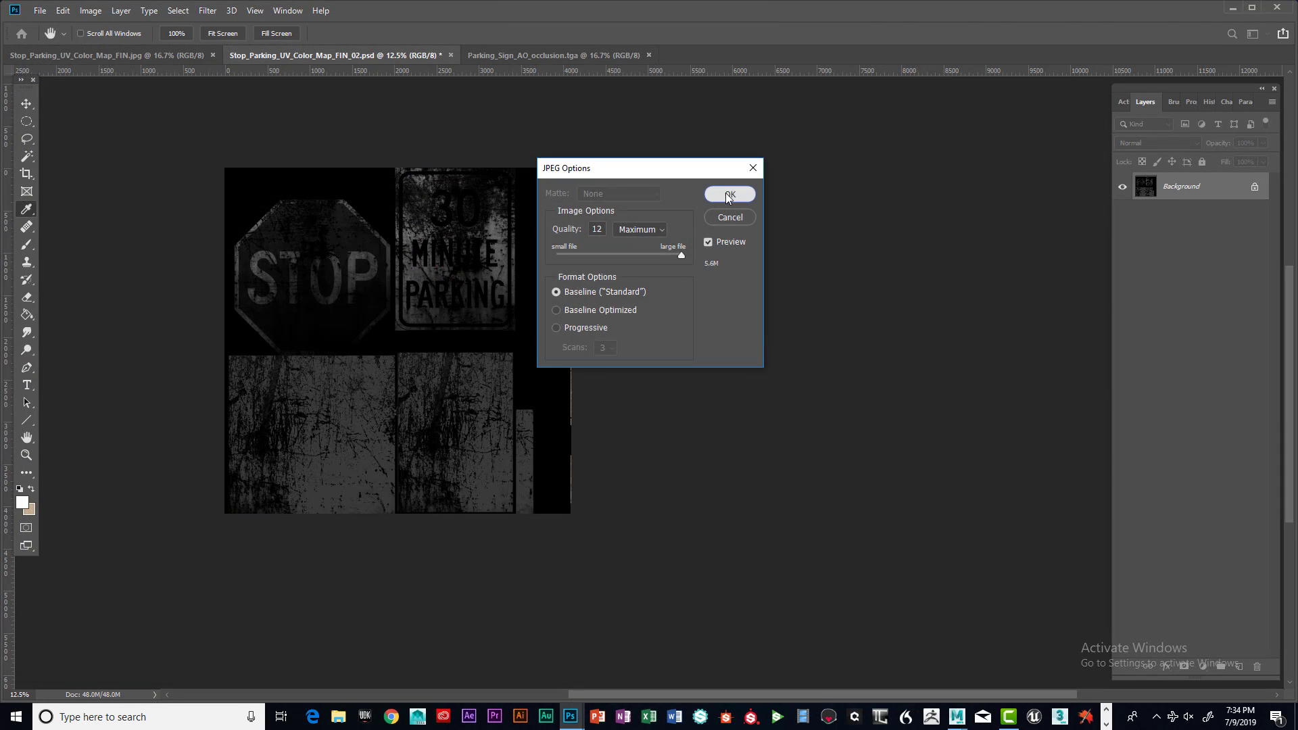
click(726, 197)
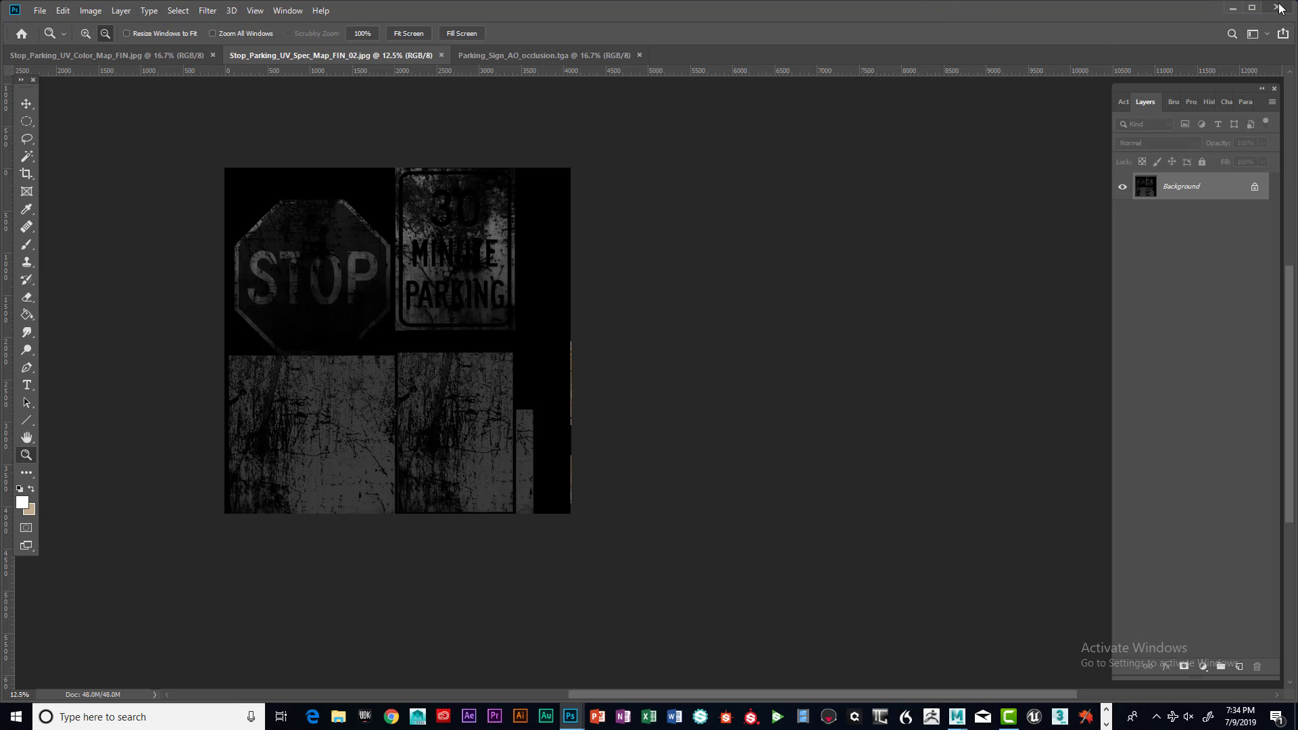
click(1233, 8)
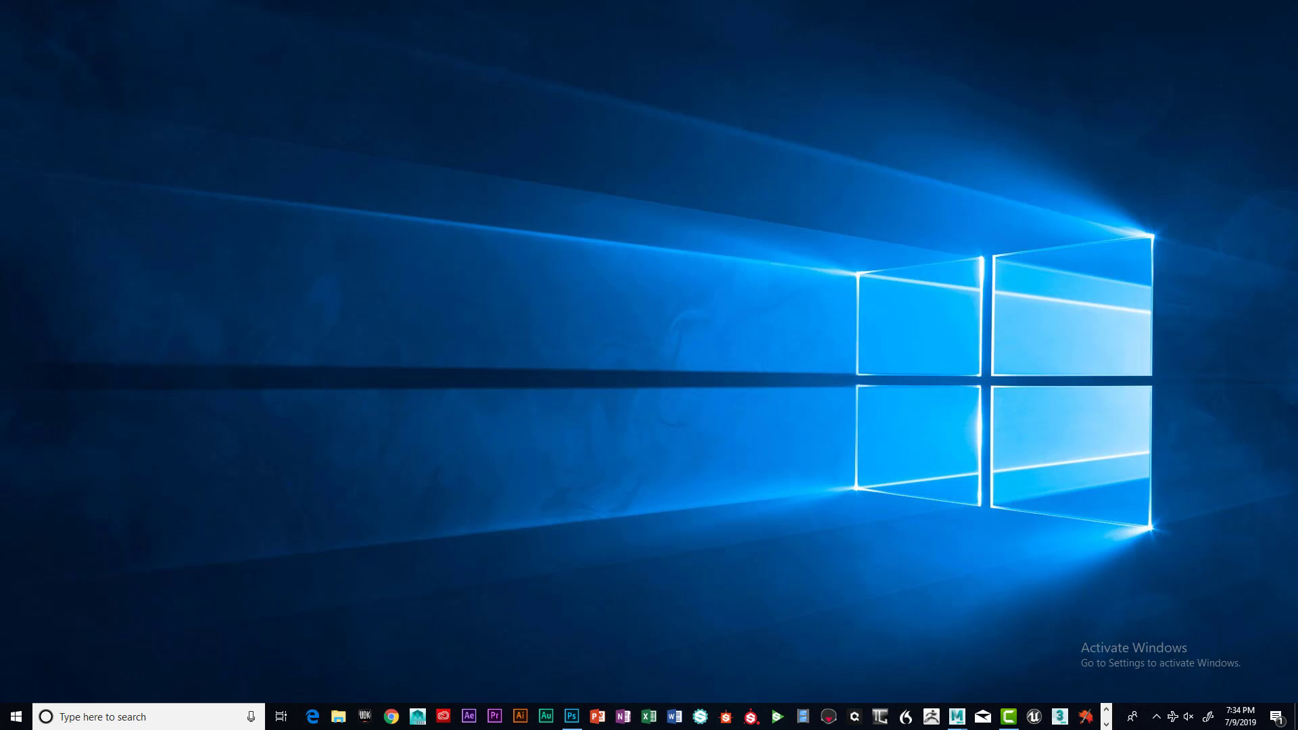